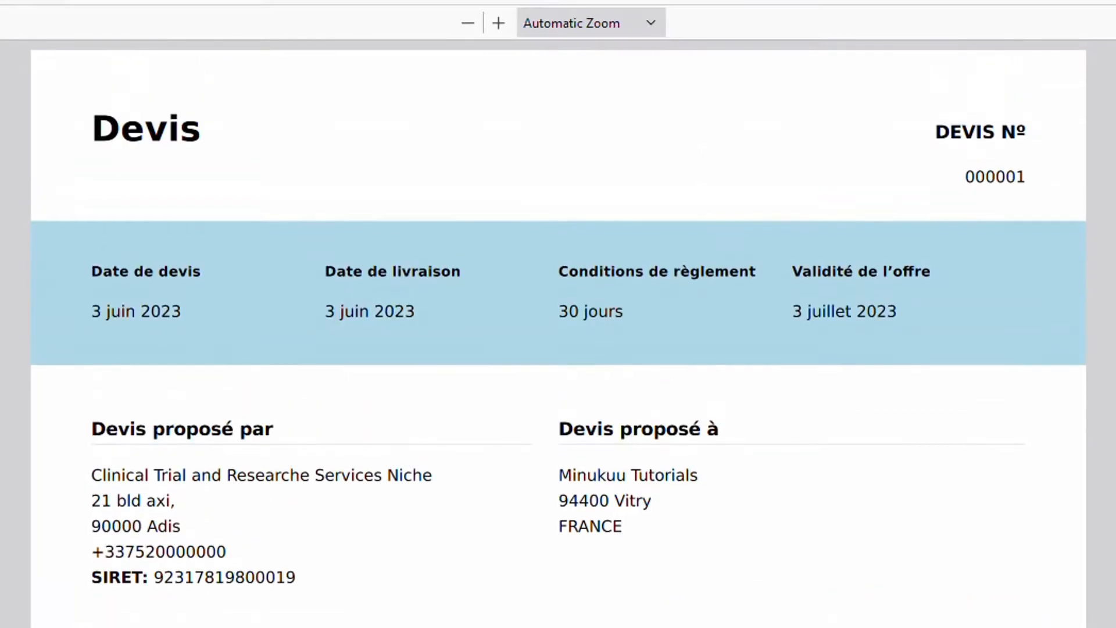
Scroll through the quote 000001 PDF, then switch to the invoice 000001 PDF and review it
scroll(384, 349, "down", 15)
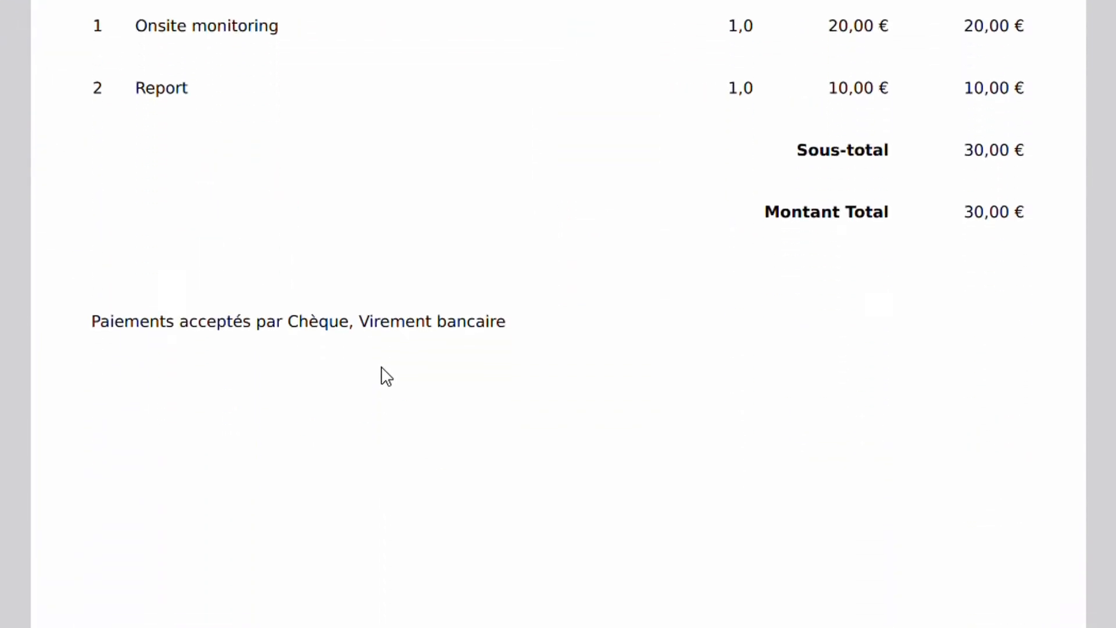
scroll(387, 264, "up", 10)
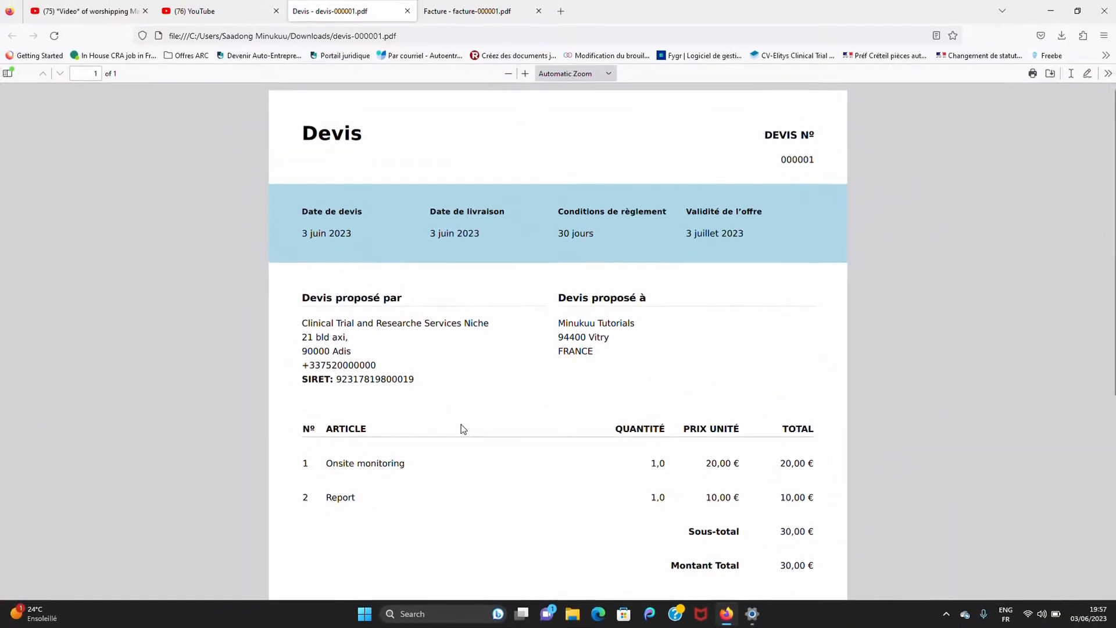
left_click(471, 15)
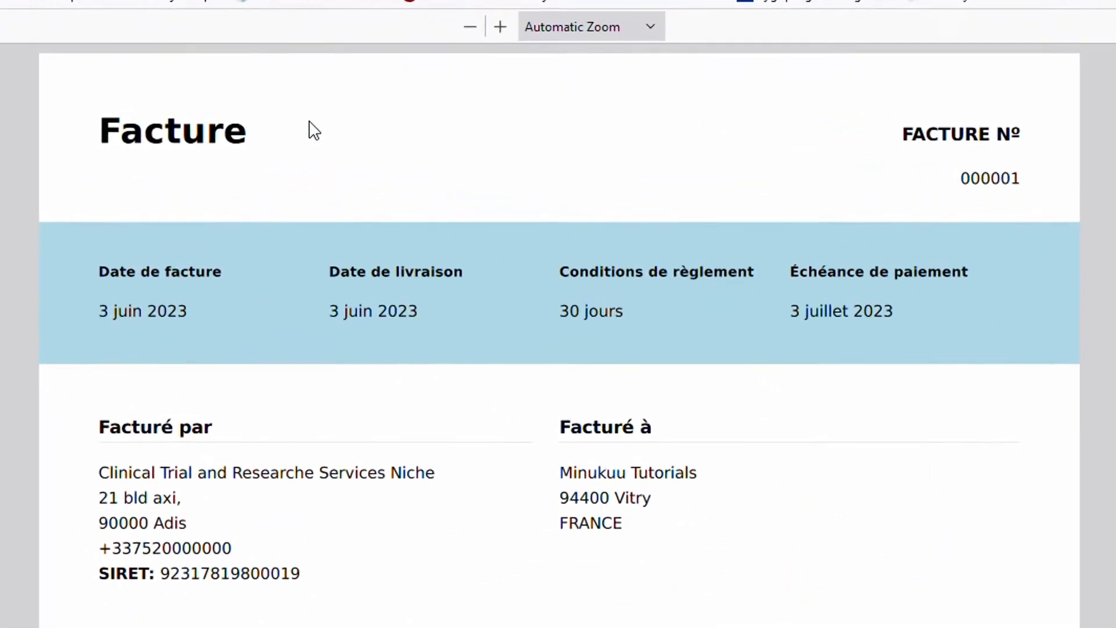
scroll(382, 545, "down", 2)
scroll(382, 546, "up", 2)
scroll(382, 546, "down", 6)
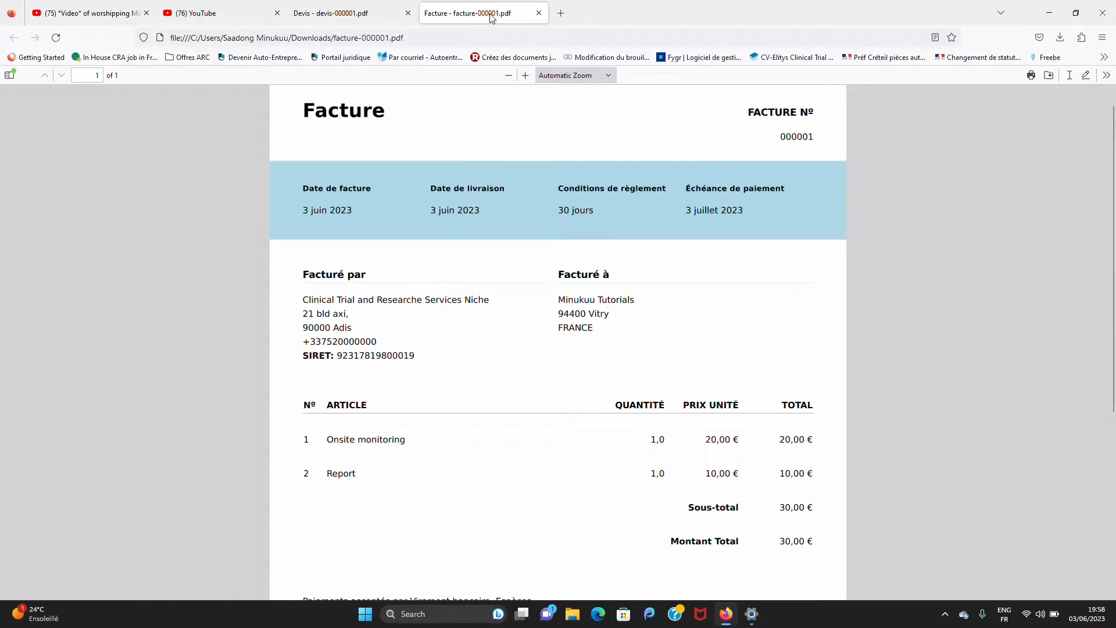
Re-check the quote 000001 PDF's items and payment terms, then go back to the invoice 000001 tab
left_click(357, 11)
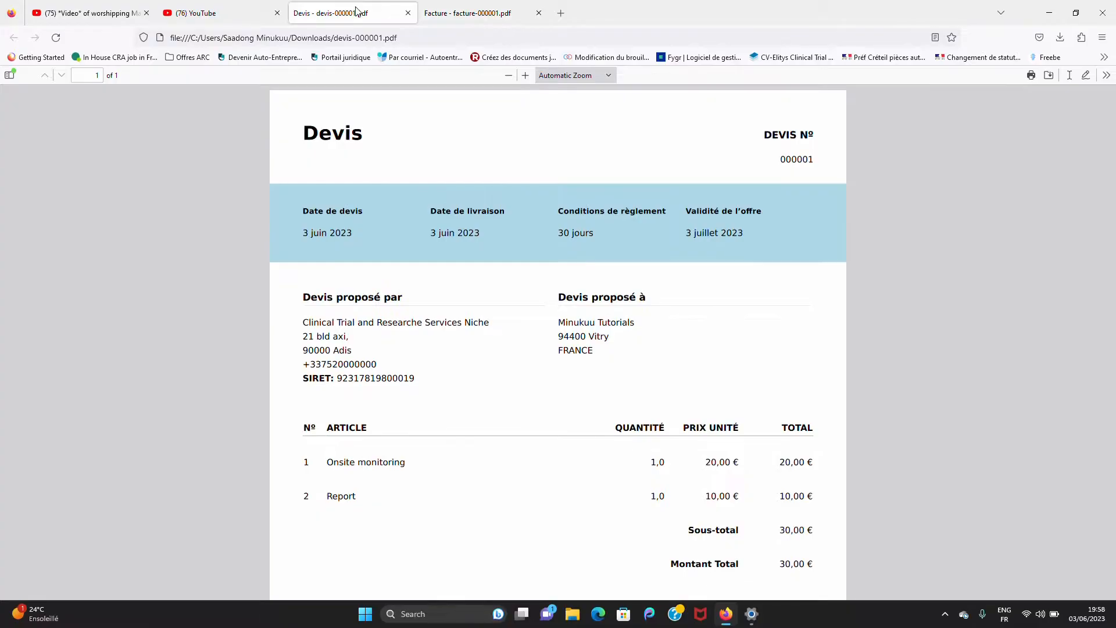
scroll(414, 203, "down", 1)
scroll(414, 204, "up", 1)
scroll(414, 204, "down", 1)
scroll(415, 204, "up", 1)
scroll(414, 203, "down", 1)
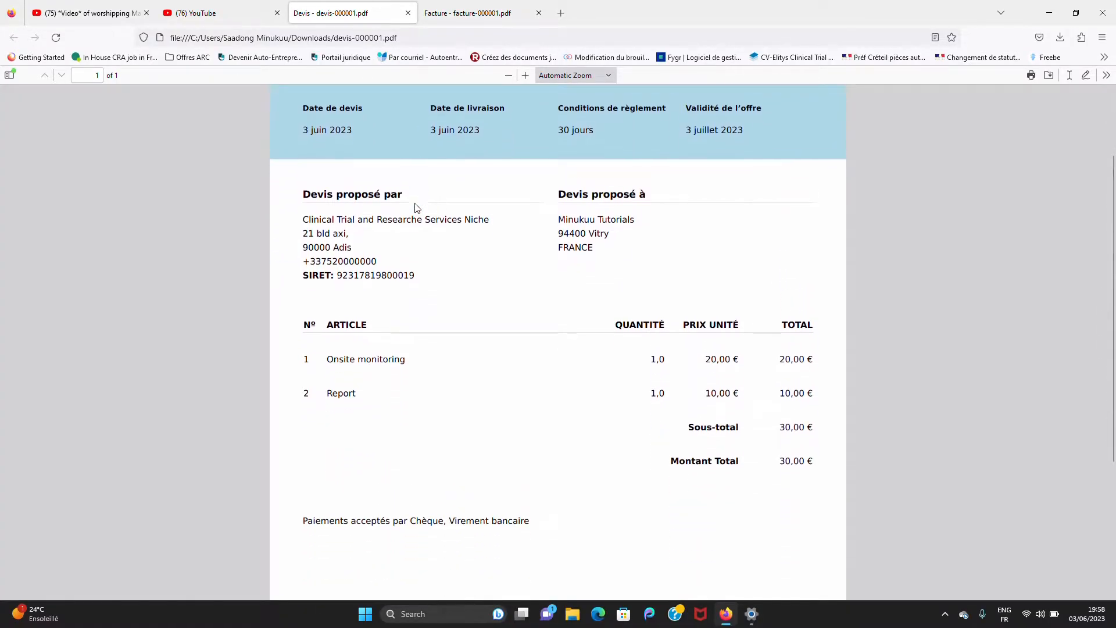
left_click(464, 12)
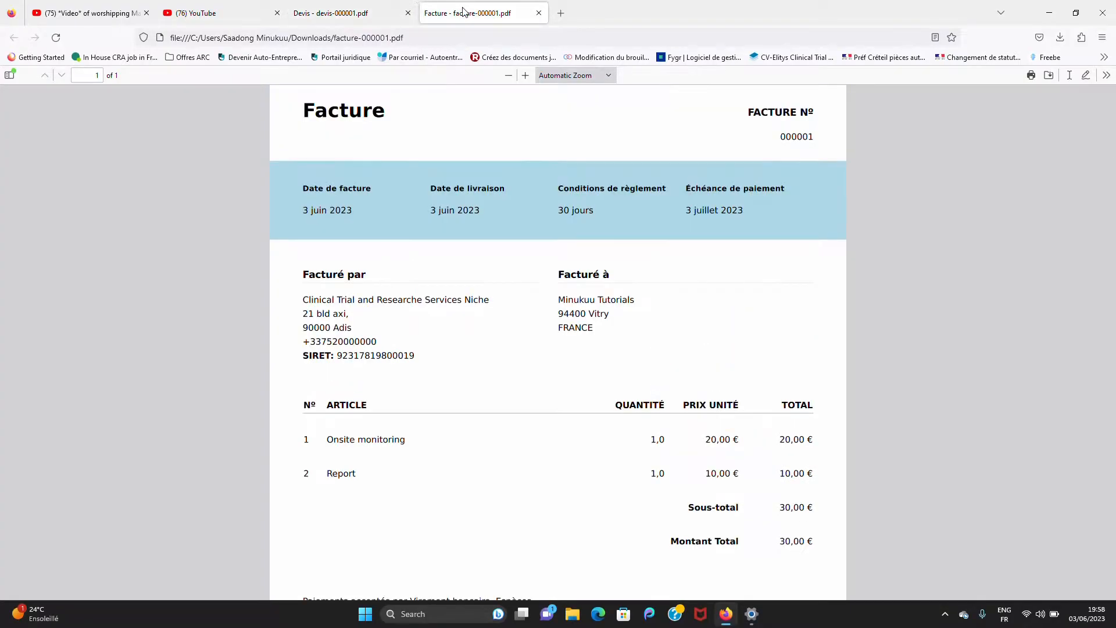
Load portailjuridique.fr in a new tab by typing 'portail' and accepting the suggestion
left_click(562, 14)
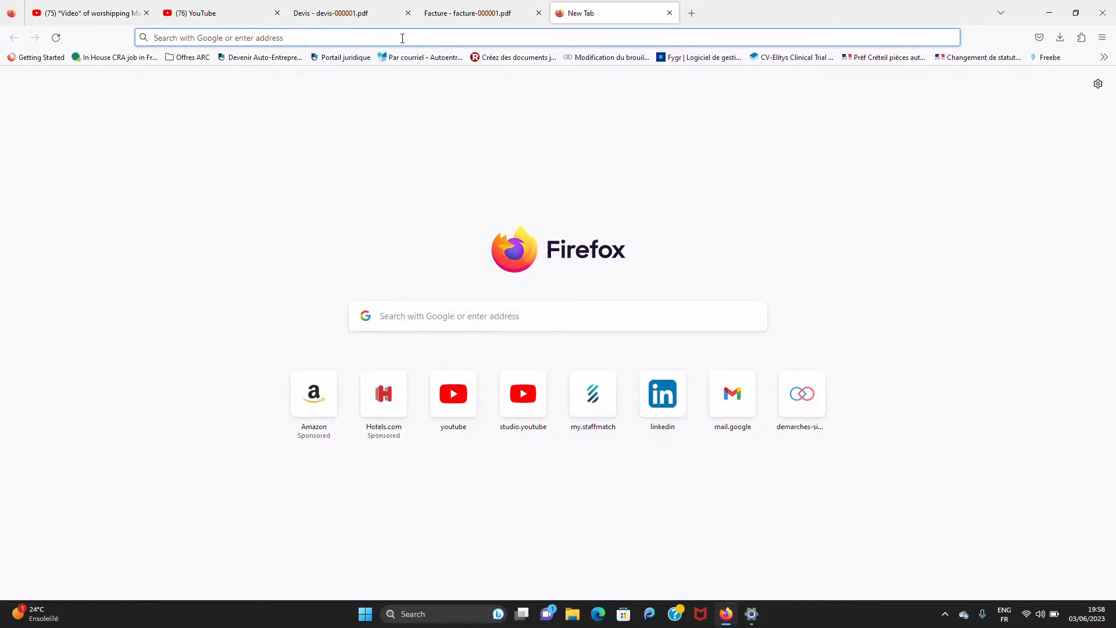
type("porta")
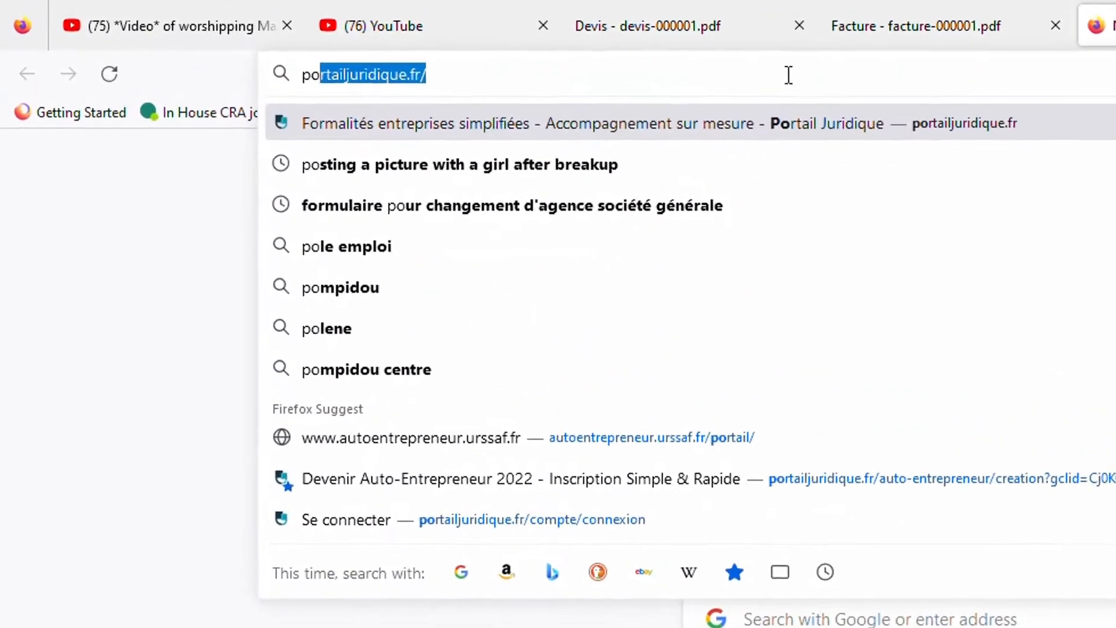
type("il")
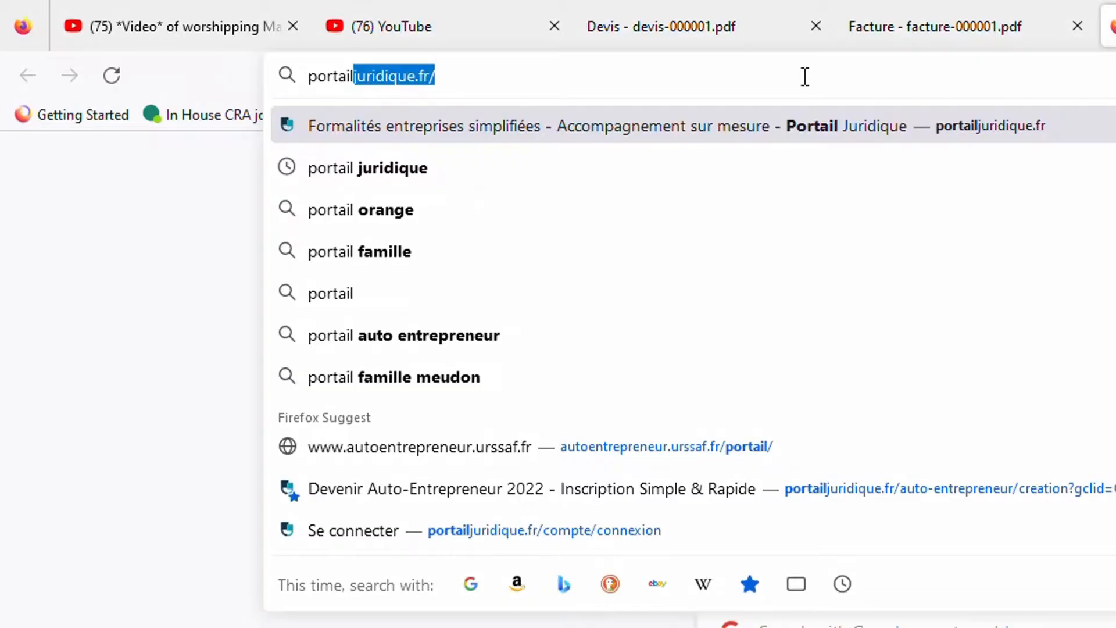
key("Return")
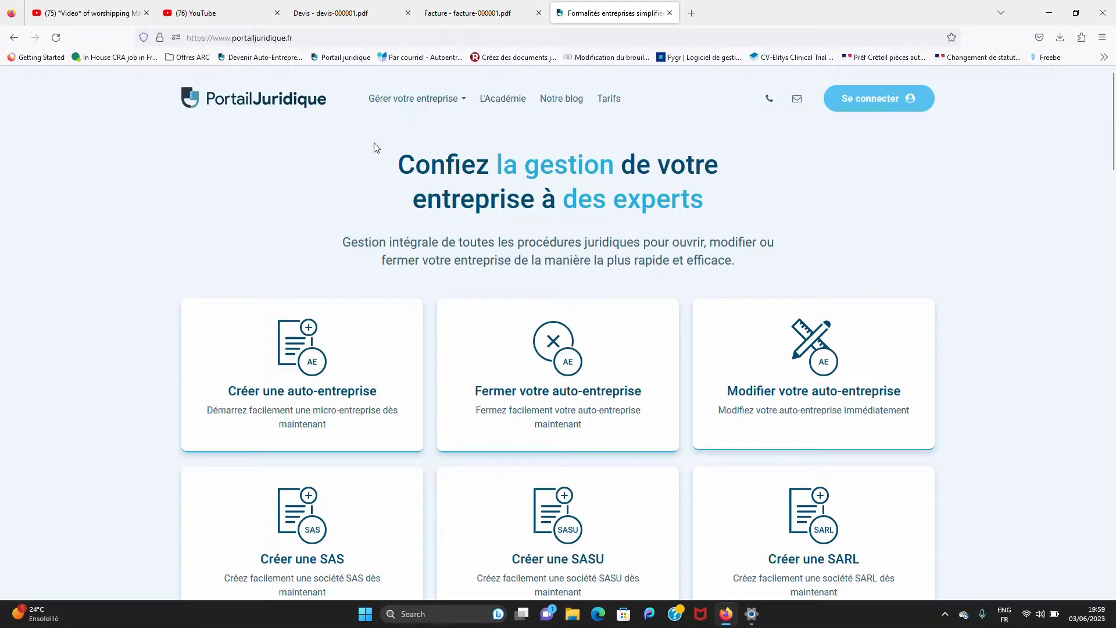
mouse_move(419, 114)
left_click(433, 100)
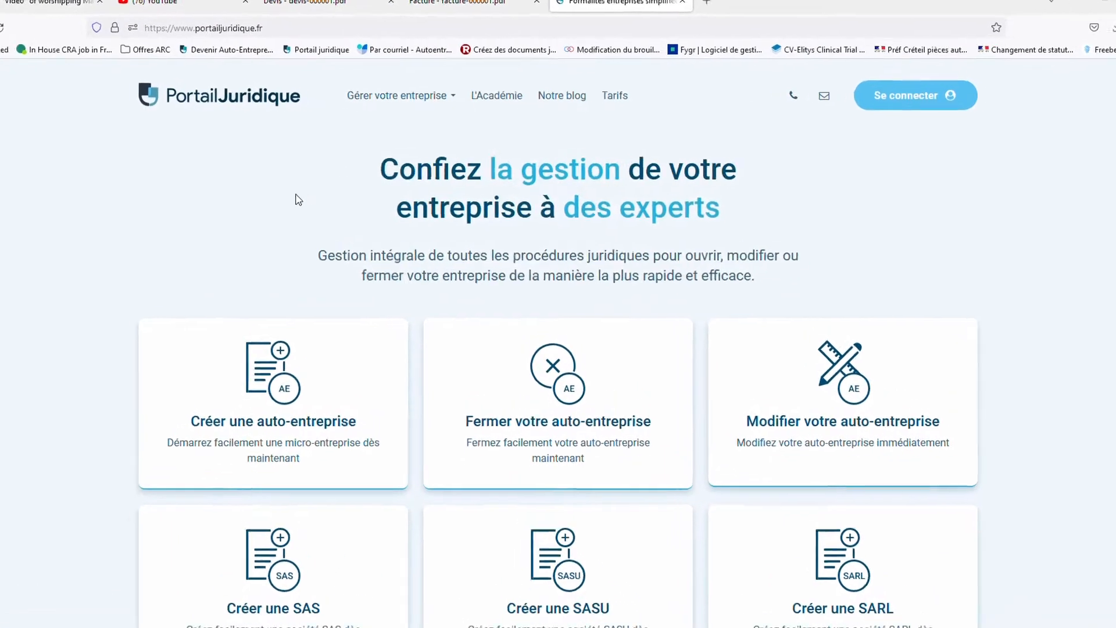
mouse_move(401, 109)
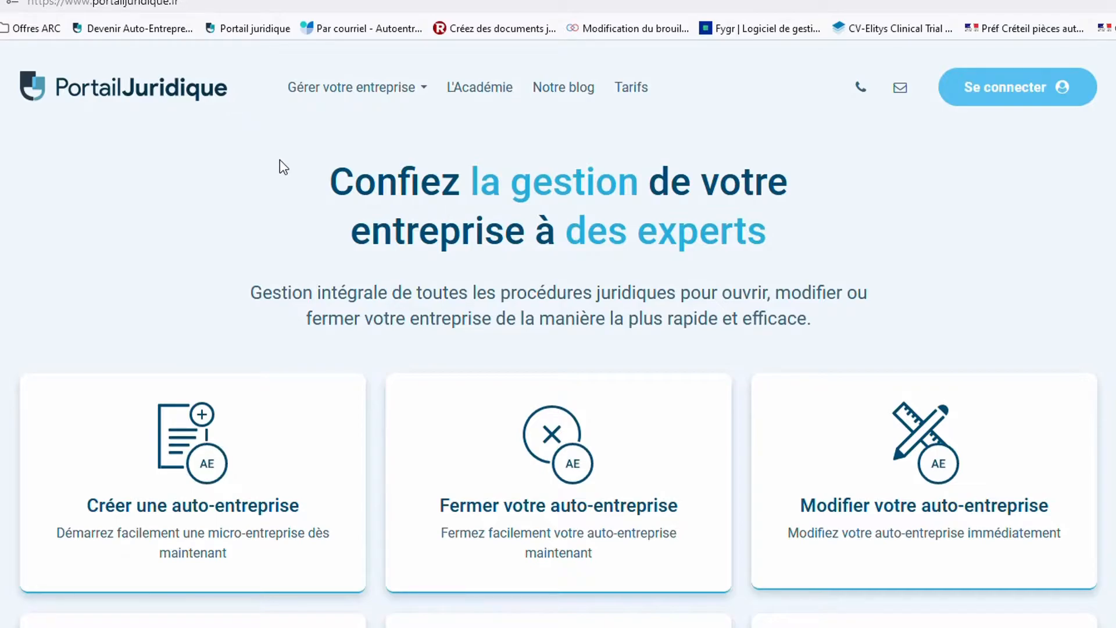
Open the 'Gérer votre entreprise' menu listing company creation, invoicing software and simulators
left_click(391, 89)
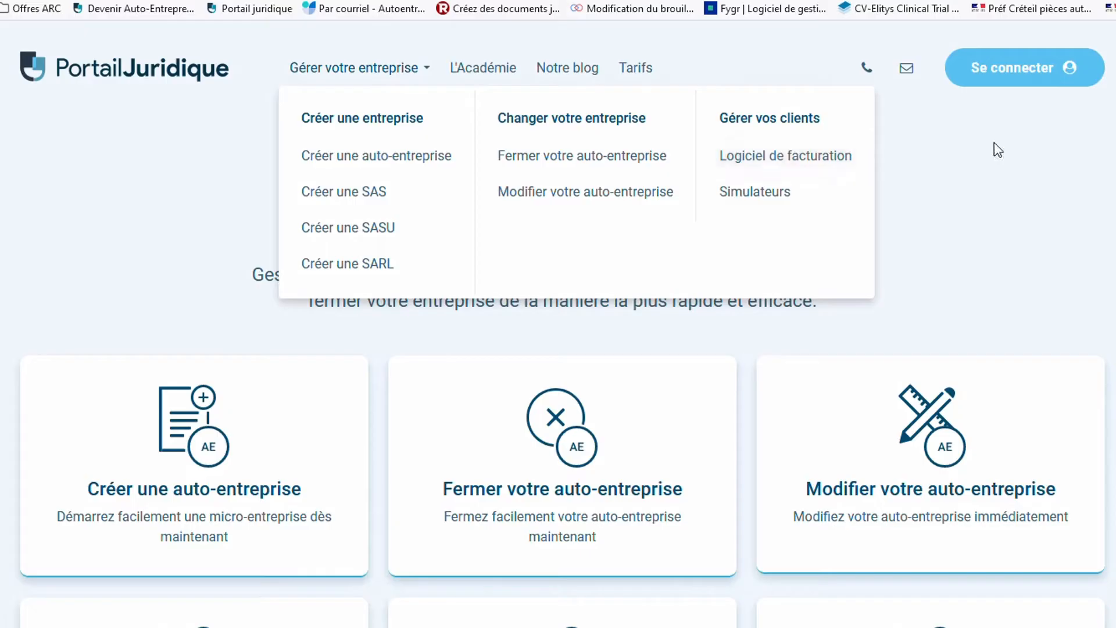
left_click(640, 81)
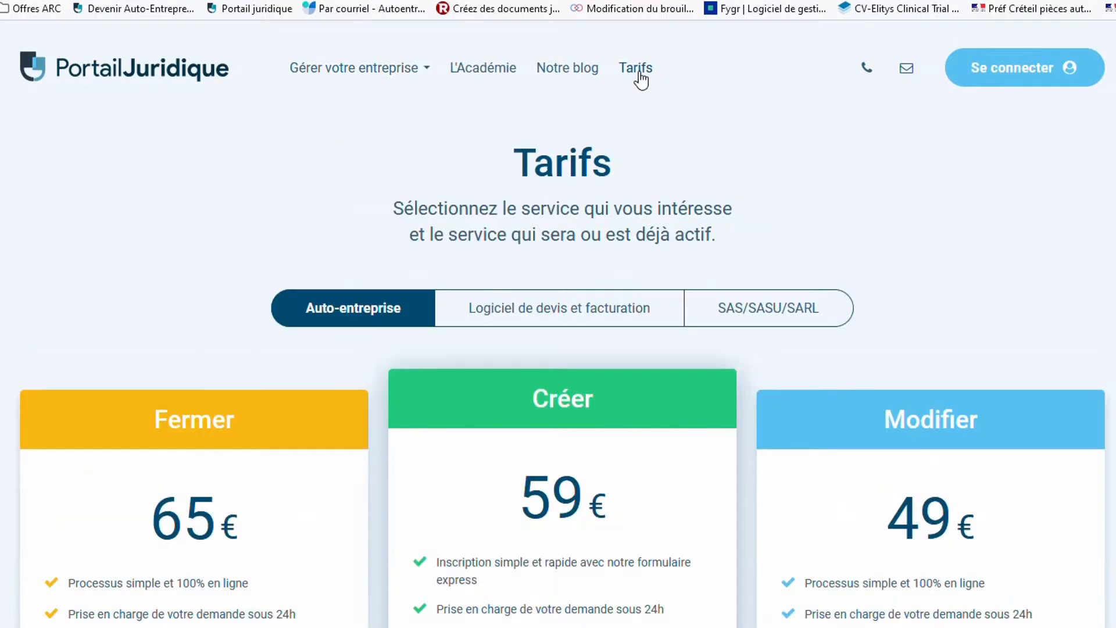
scroll(534, 339, "down", 2)
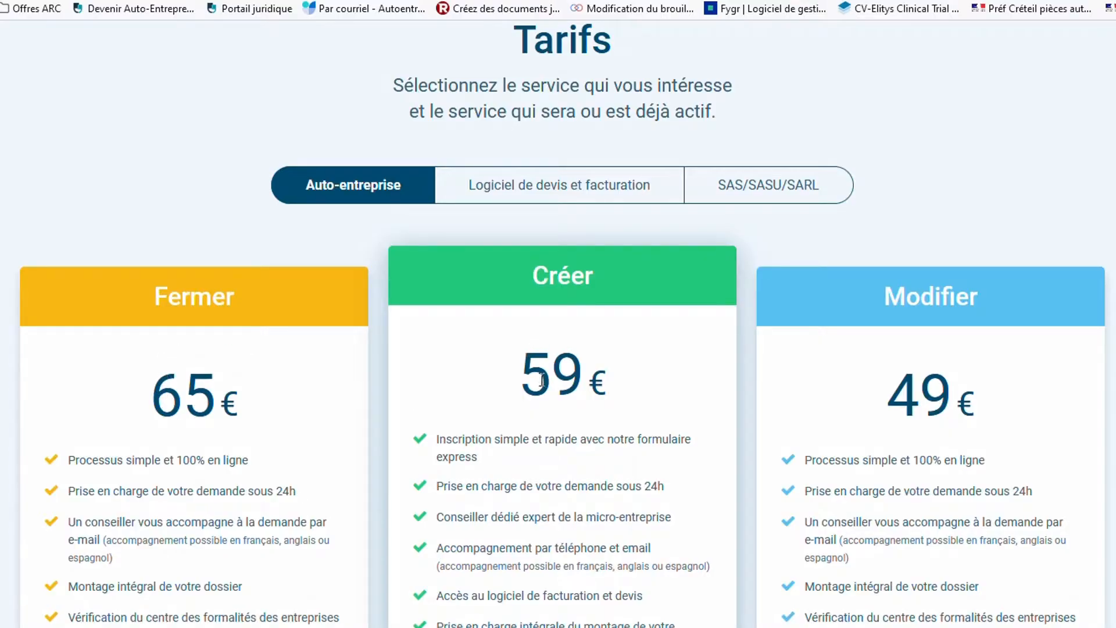
scroll(582, 384, "down", 1)
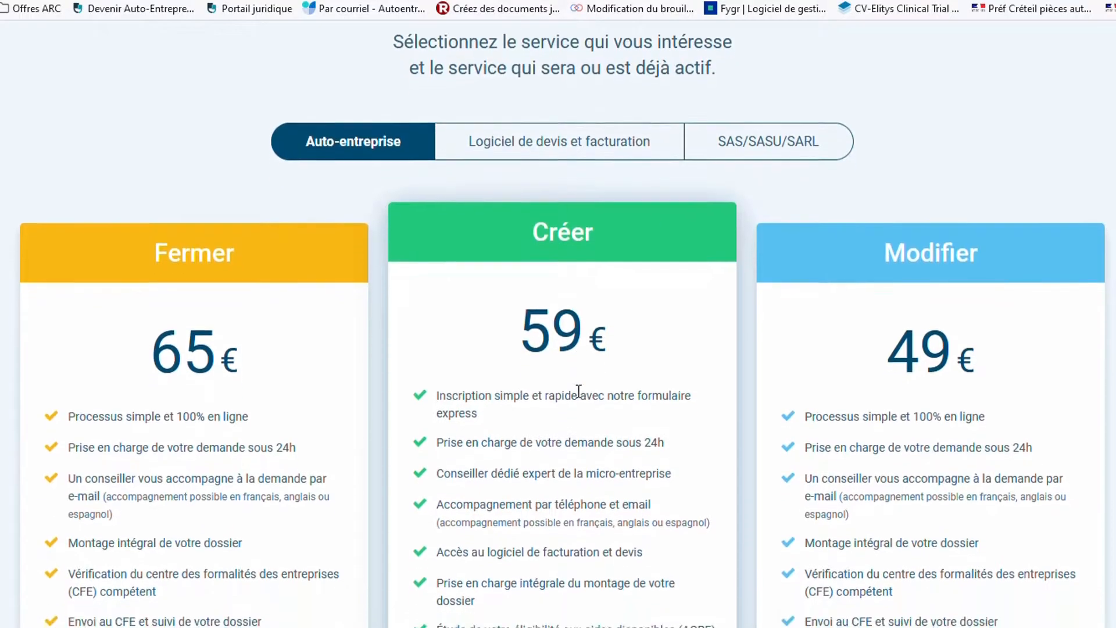
scroll(579, 391, "down", 1)
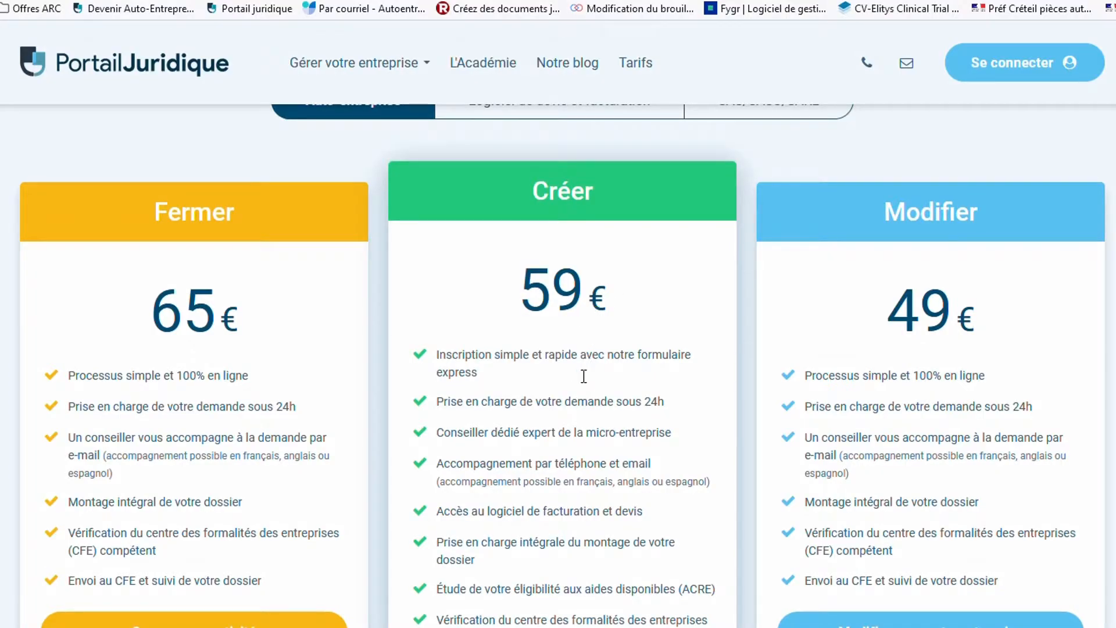
scroll(584, 376, "up", 1)
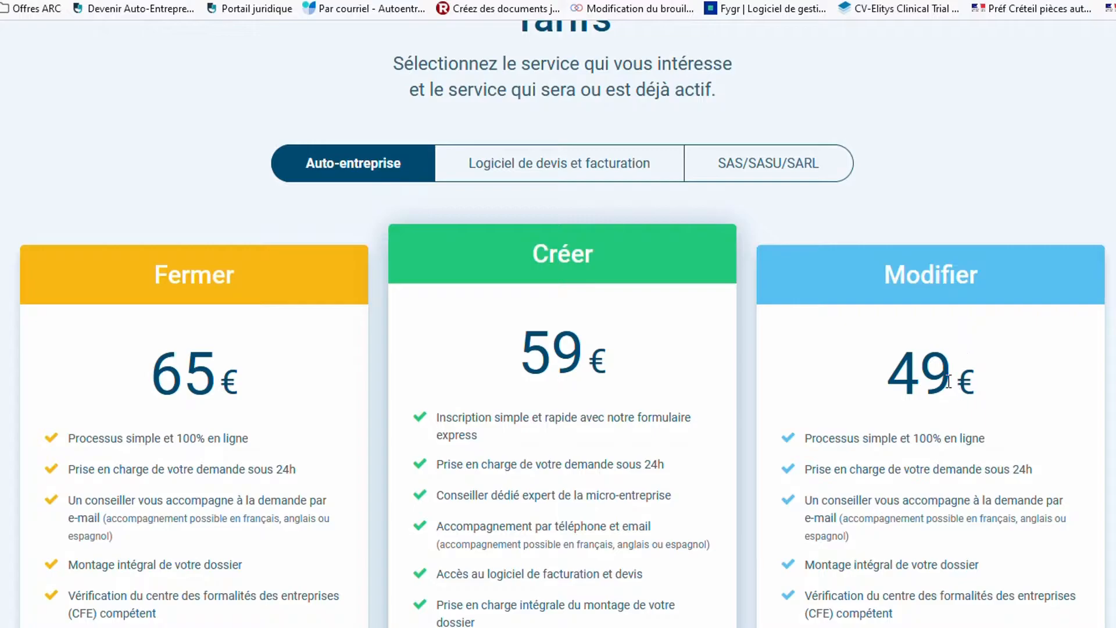
scroll(927, 395, "up", 1)
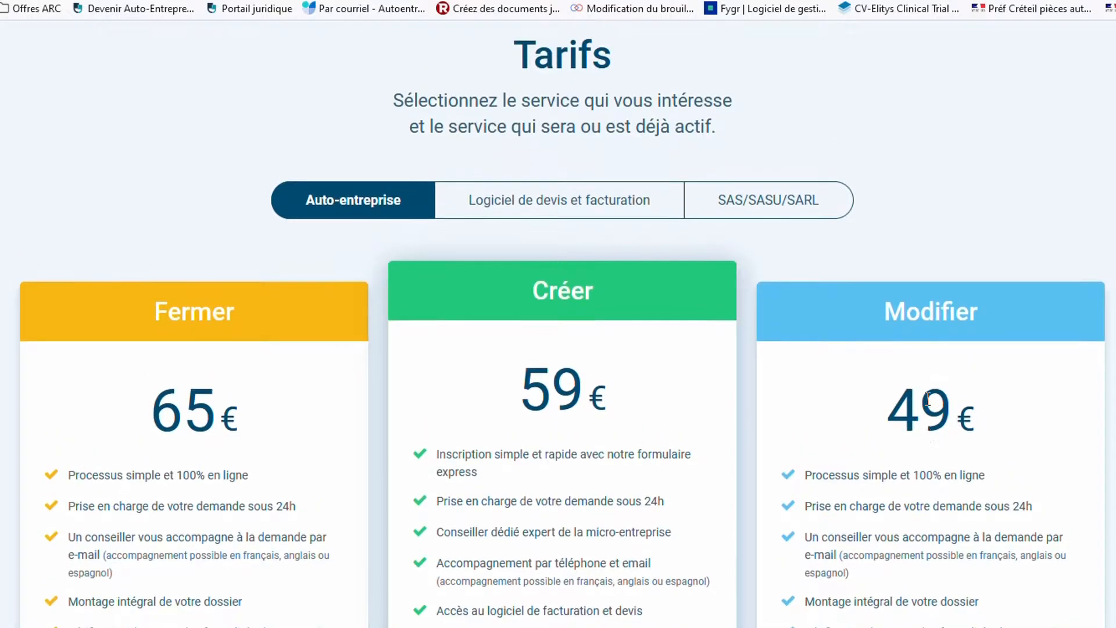
Select the 'Logiciel de devis et facturation' pricing tab and scroll to its 29 € monthly offer
left_click(548, 217)
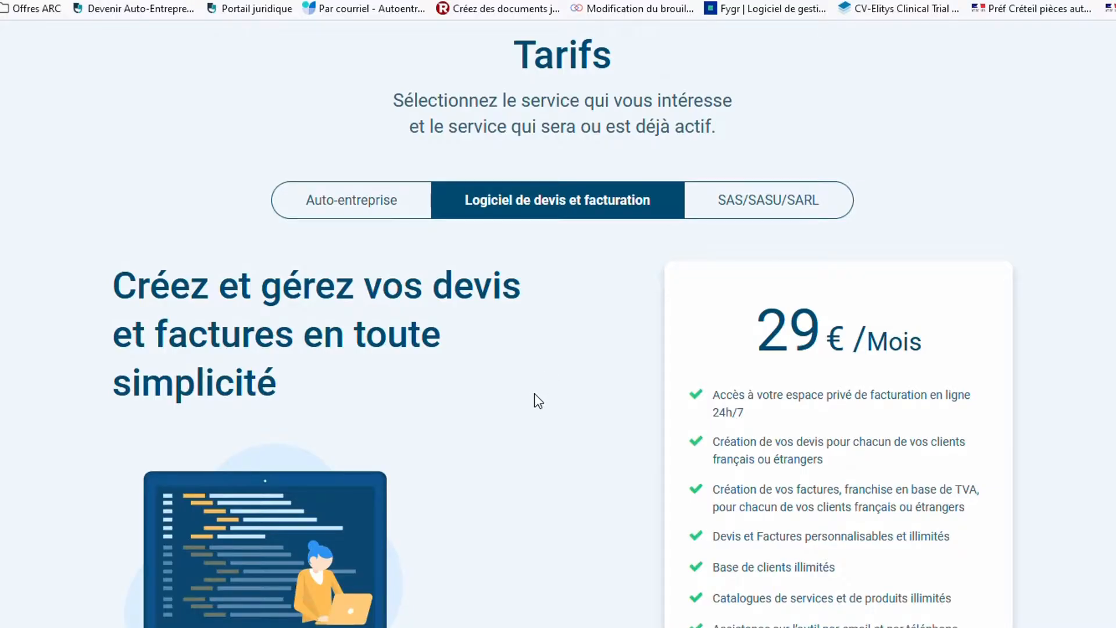
scroll(535, 400, "down", 2)
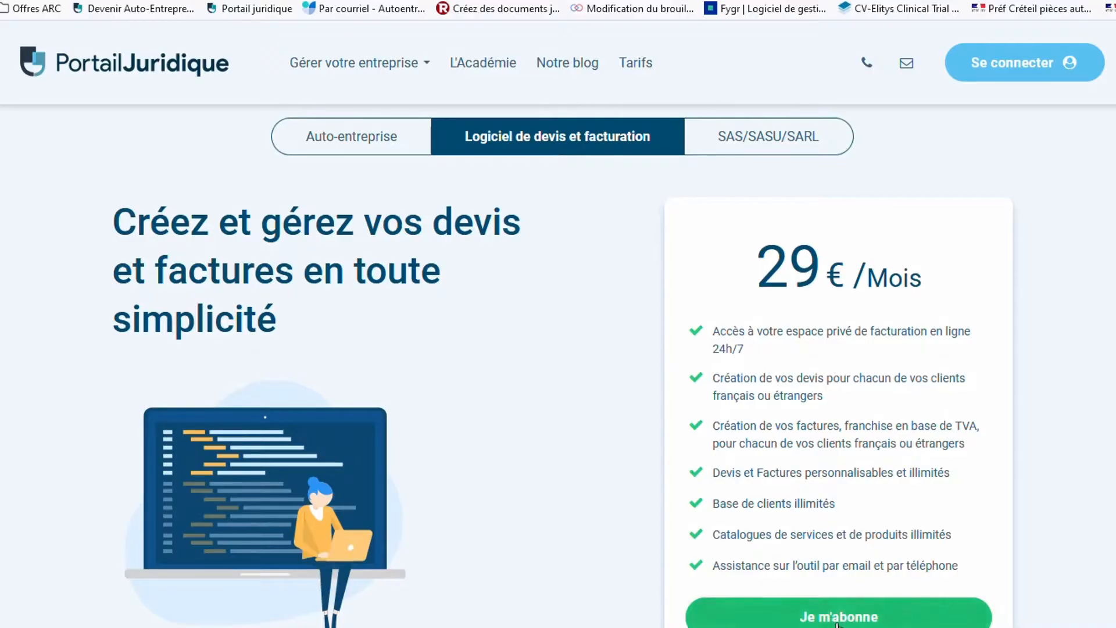
Start the invoicing software subscription and enter the sign-up e-mail address
left_click(848, 513)
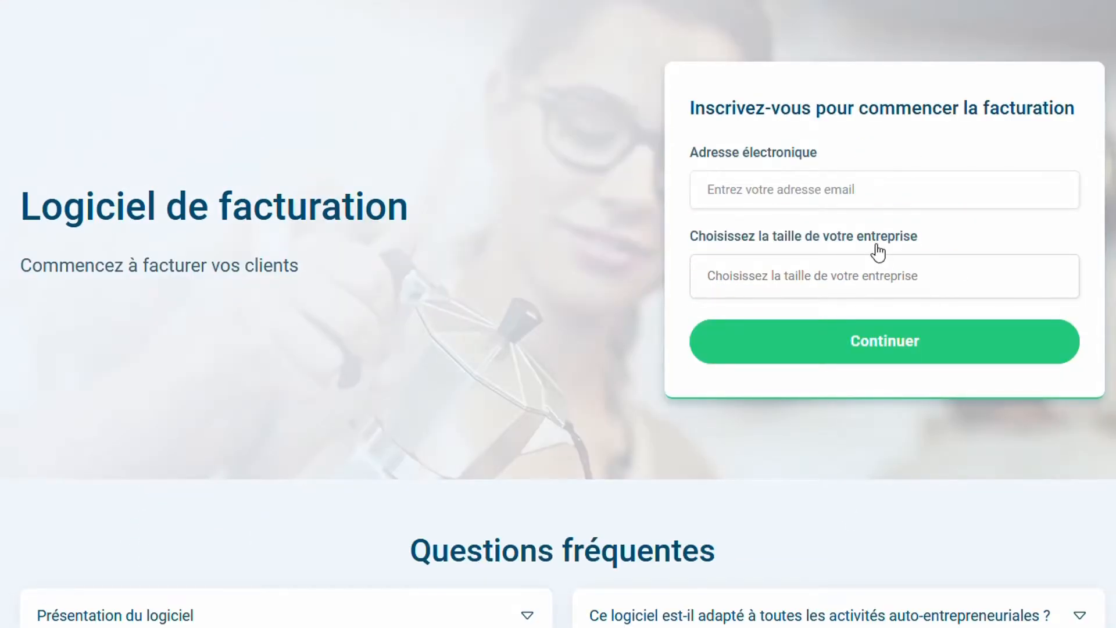
left_click(795, 194)
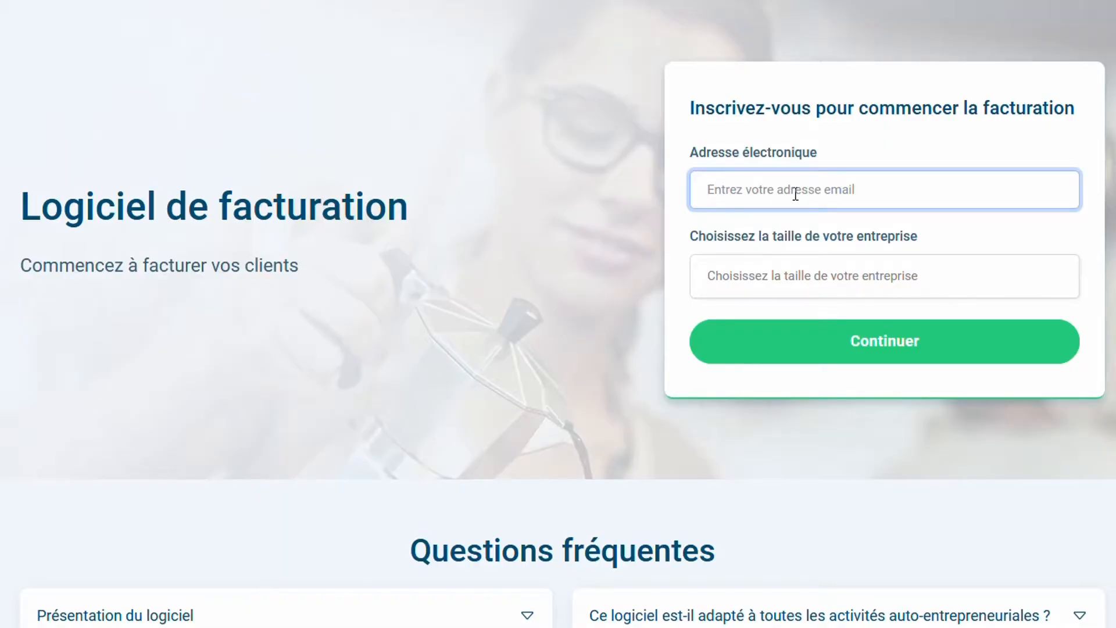
type("m")
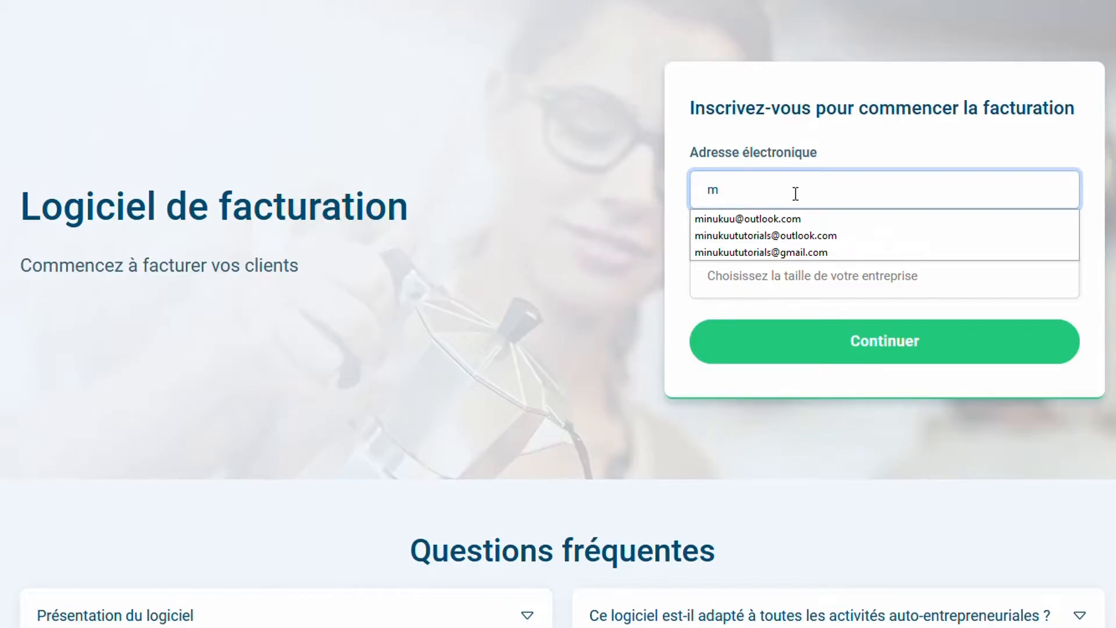
key("BackSpace")
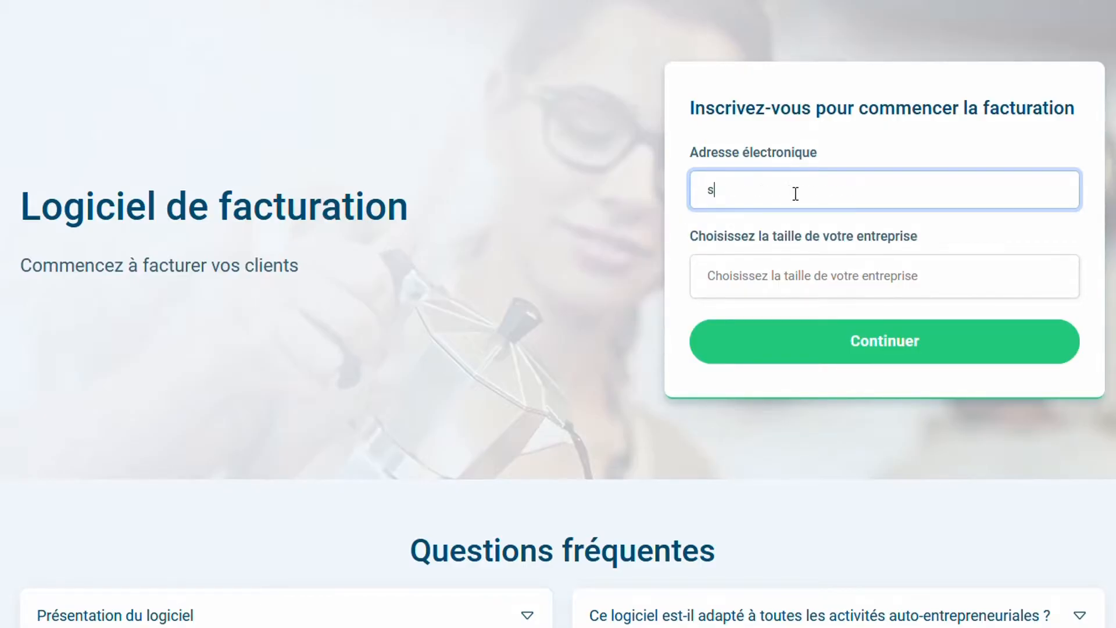
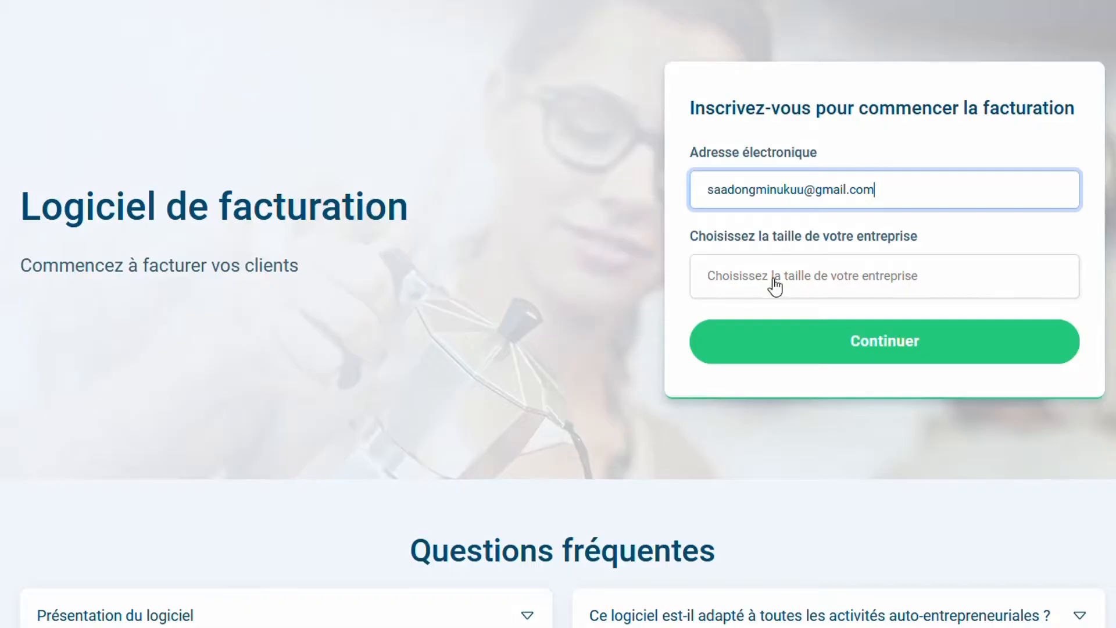
Choose '1 à 10 employés' as company size and continue to personal information
left_click(775, 294)
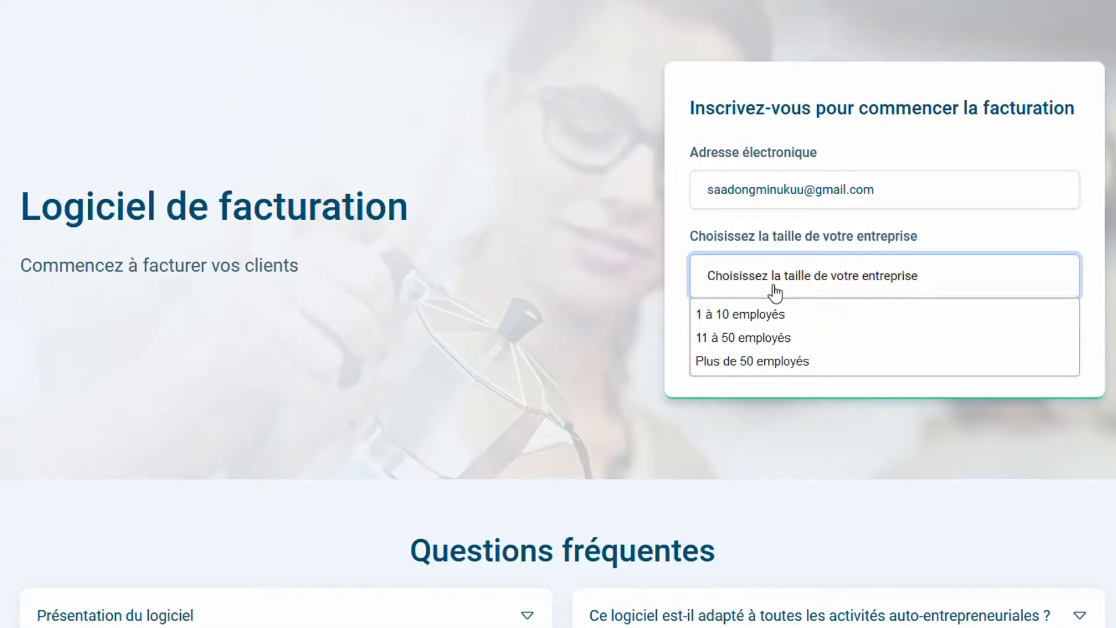
left_click(766, 282)
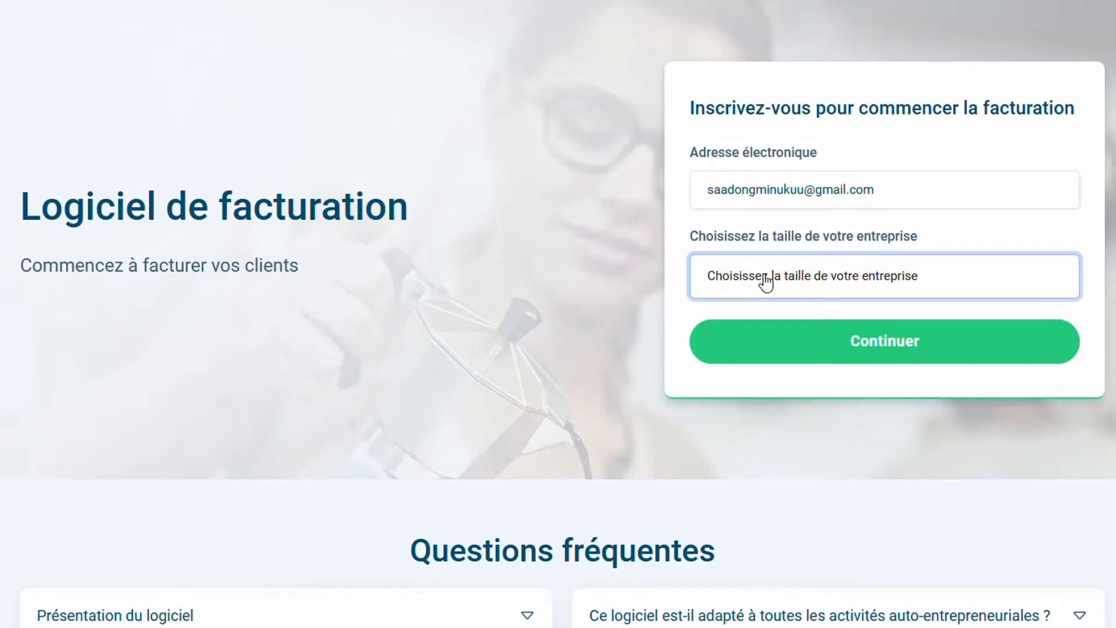
left_click(767, 282)
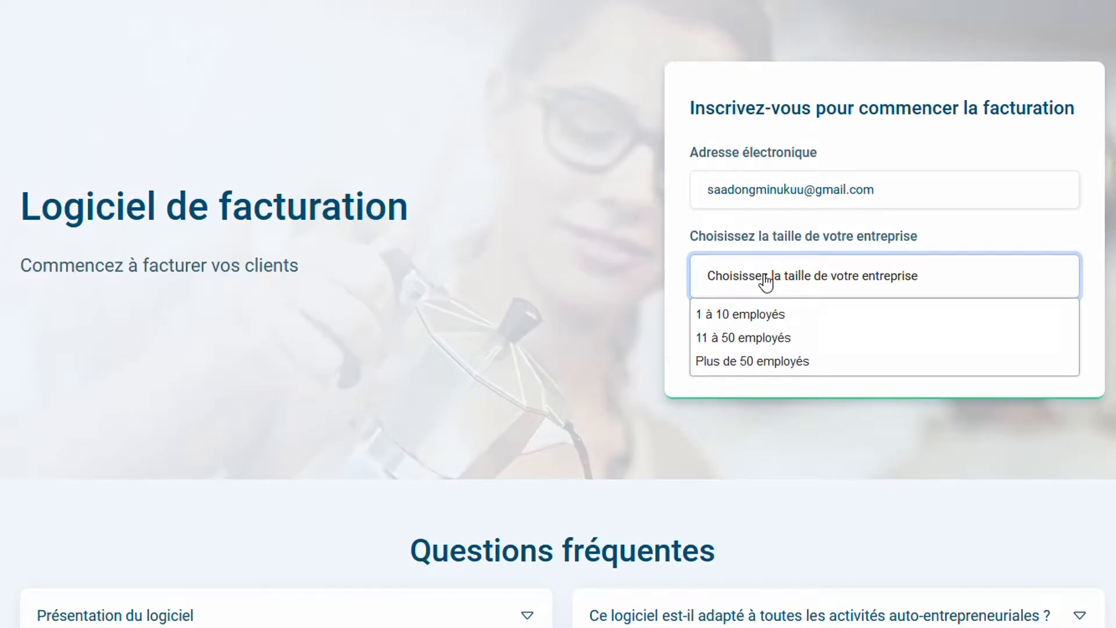
left_click(725, 322)
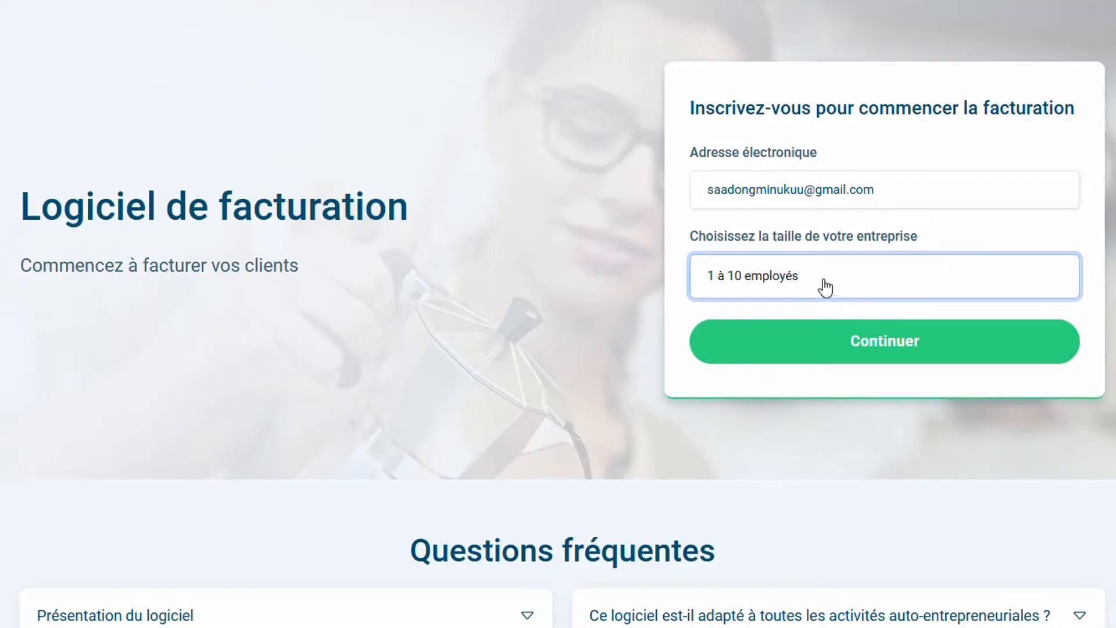
left_click(873, 359)
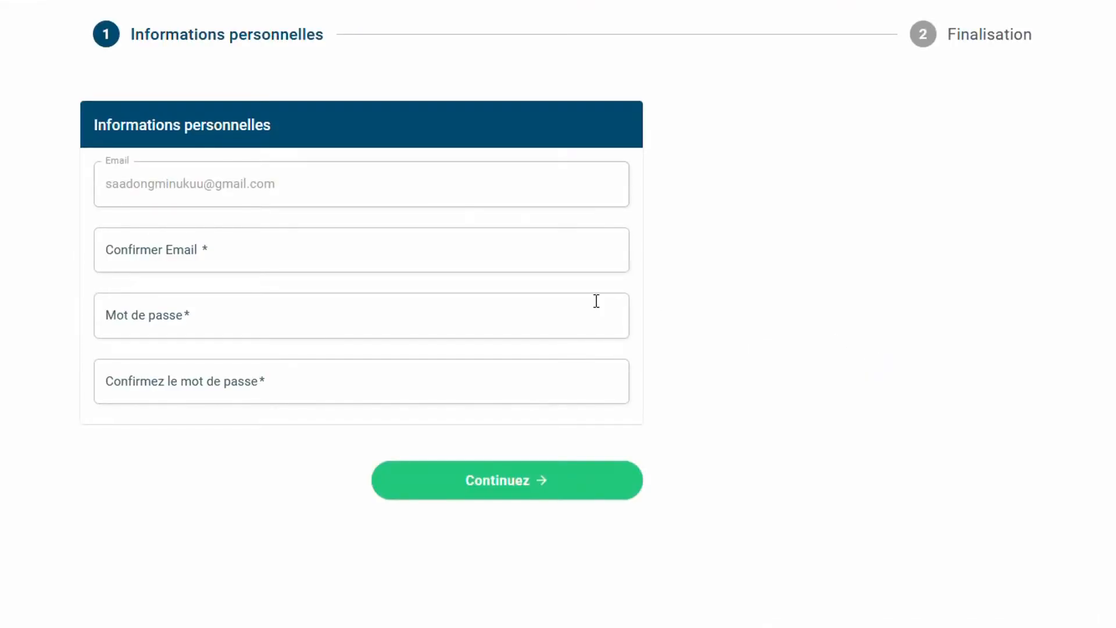
Enter the confirmation e-mail and the account password twice, then continue to Finalisation
left_click(236, 247)
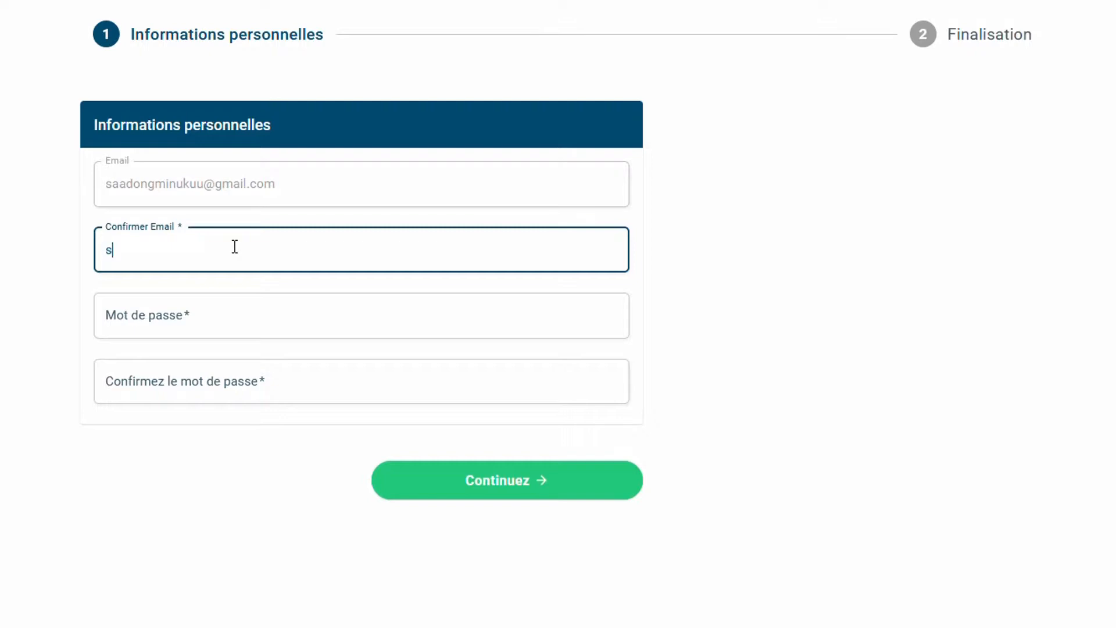
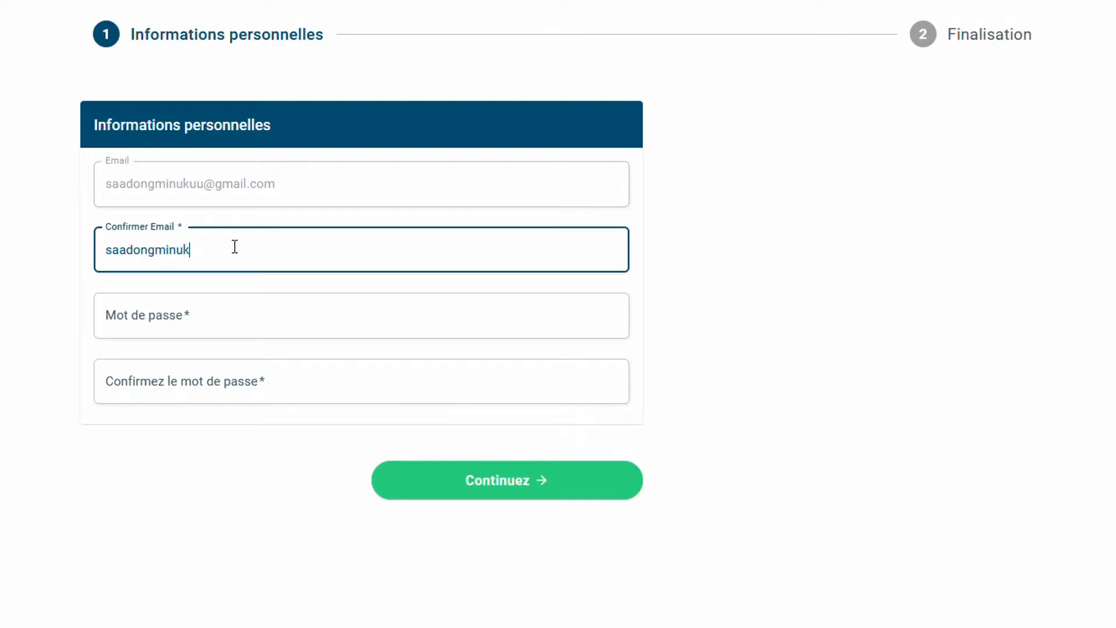
left_click(172, 335)
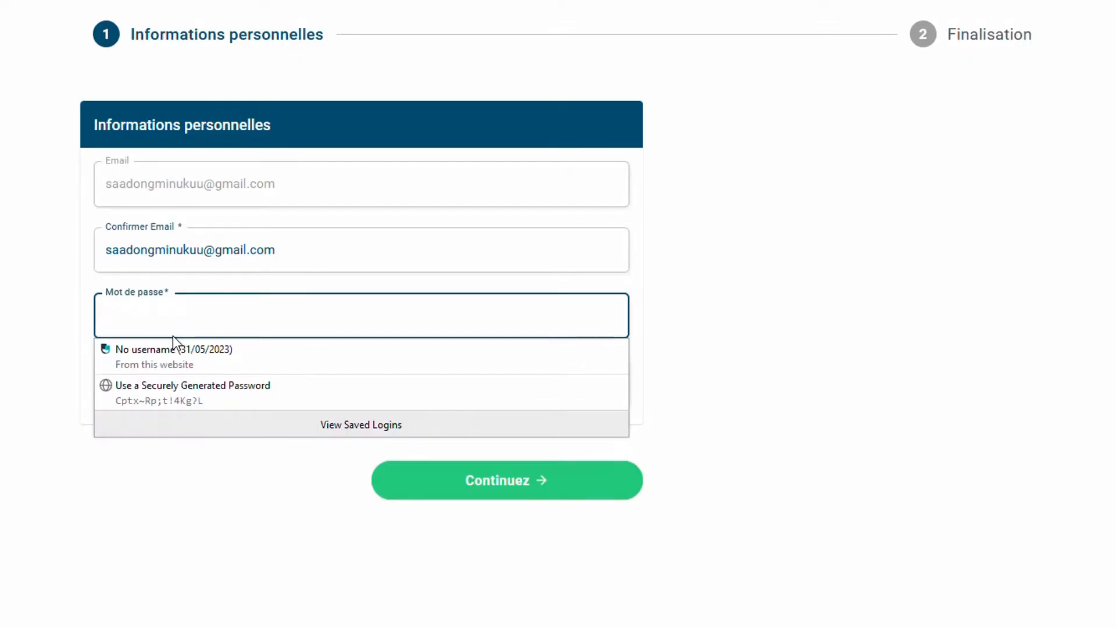
type("***")
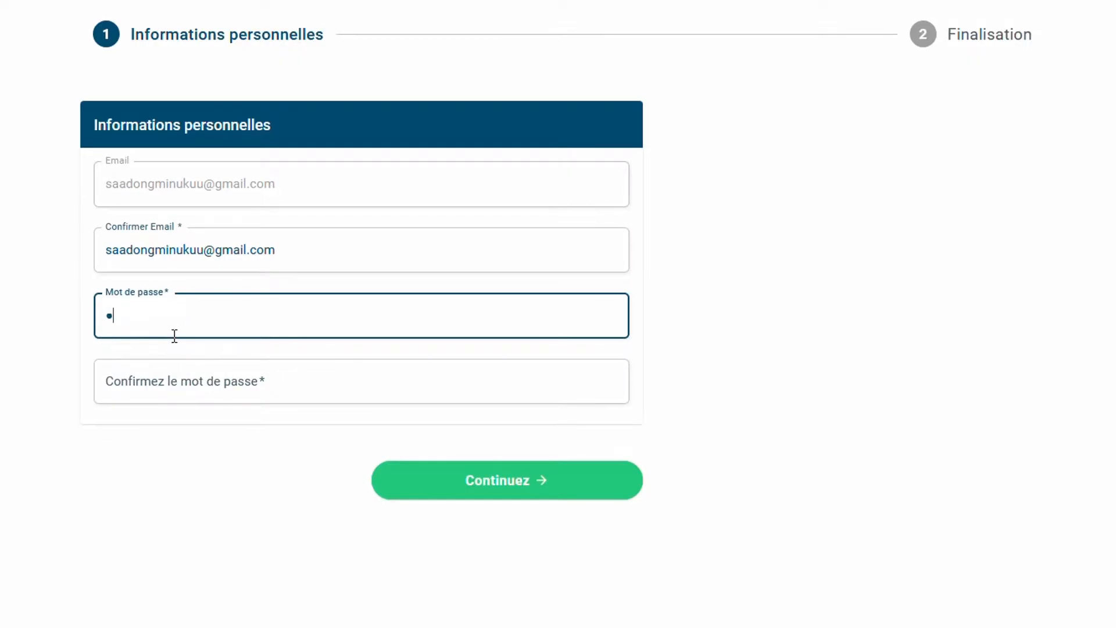
type("*************")
left_click_drag(174, 336, 180, 391)
left_click(180, 391)
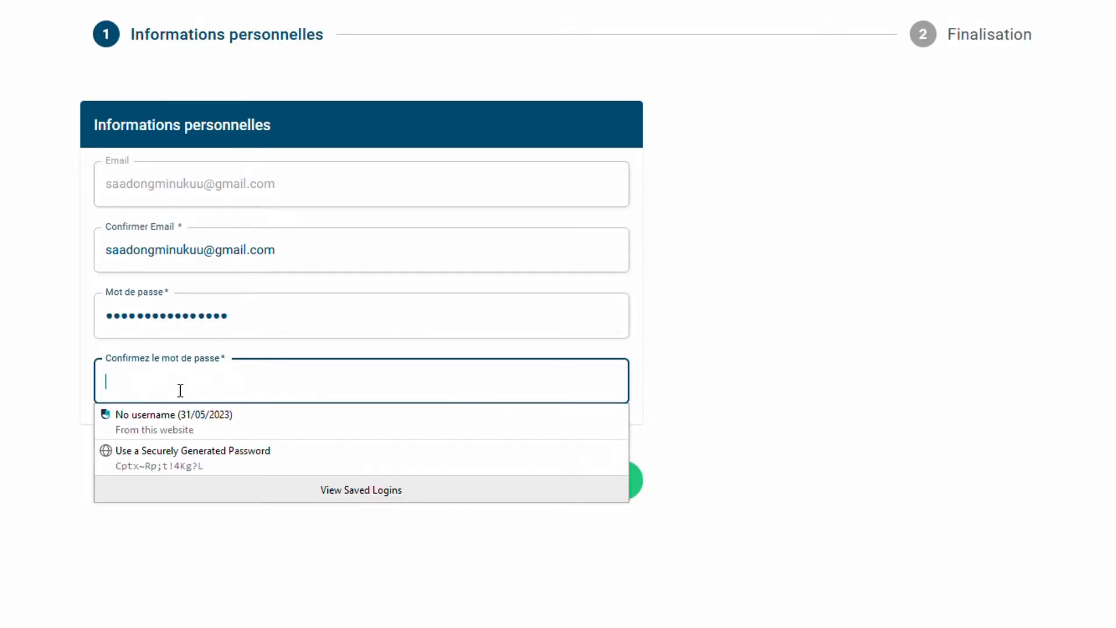
type("**************")
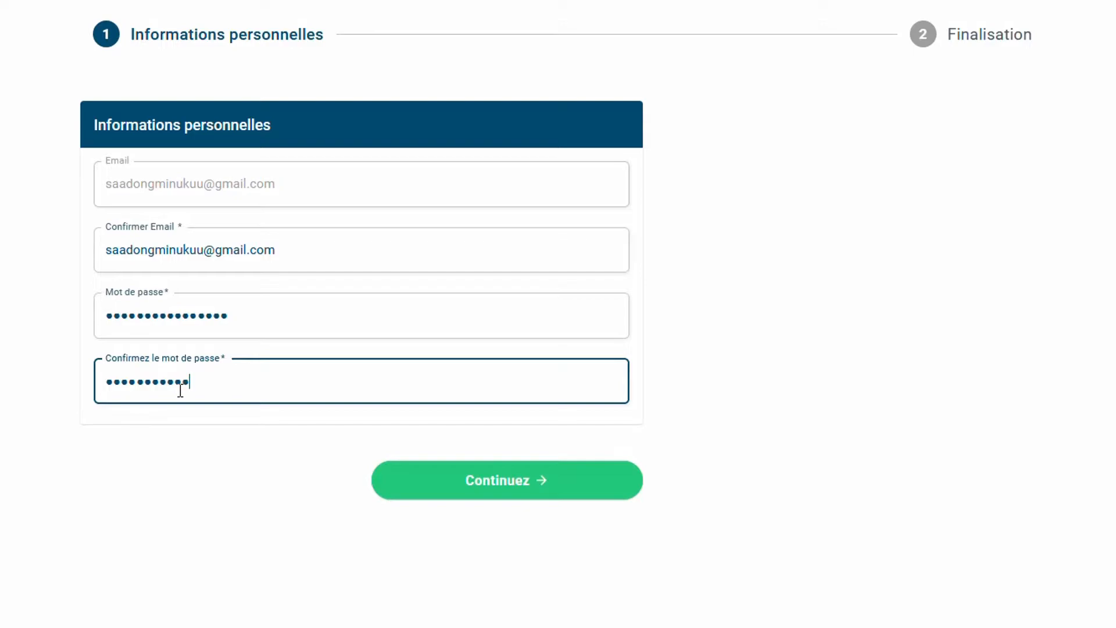
type("*")
left_click(388, 530)
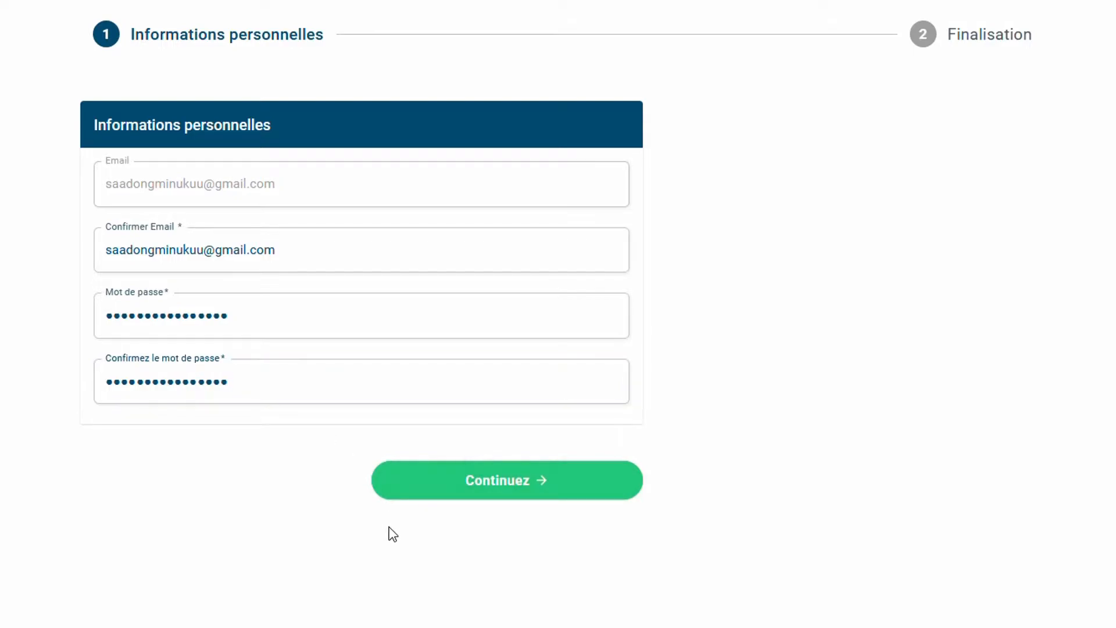
left_click(496, 498)
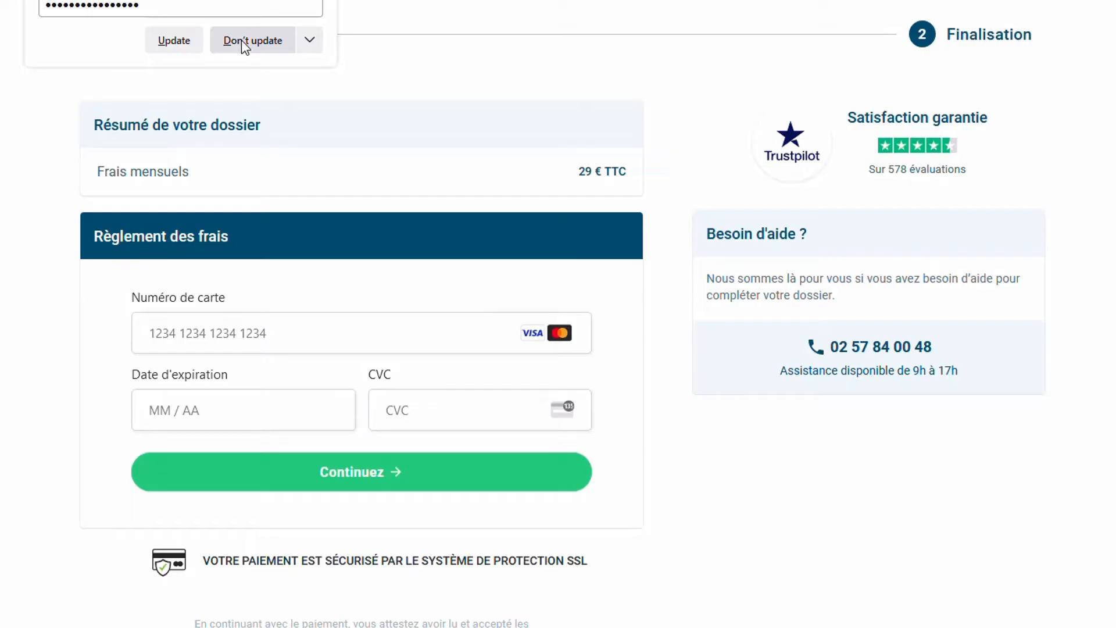
Decline Firefox's password update and click into the card number and CVC fields without filling them
left_click(241, 40)
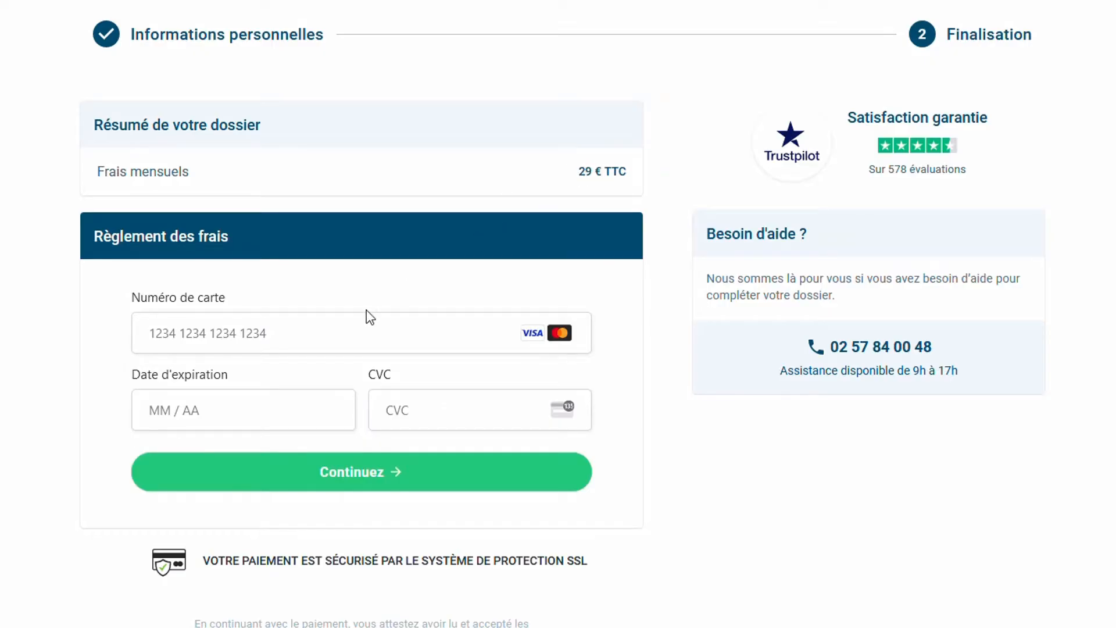
left_click(338, 338)
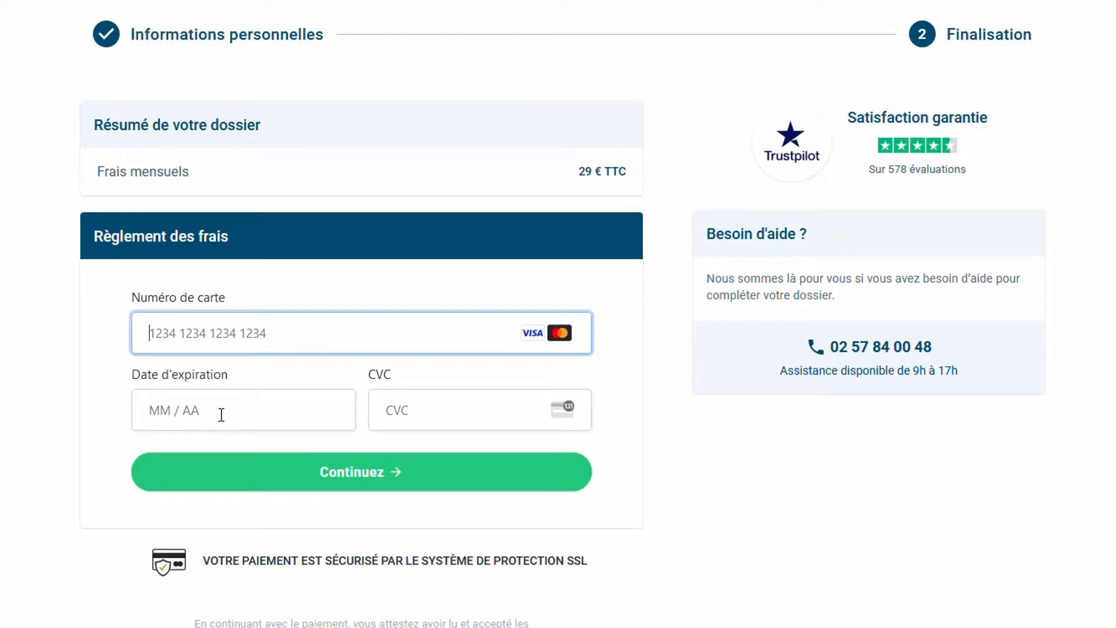
left_click(407, 411)
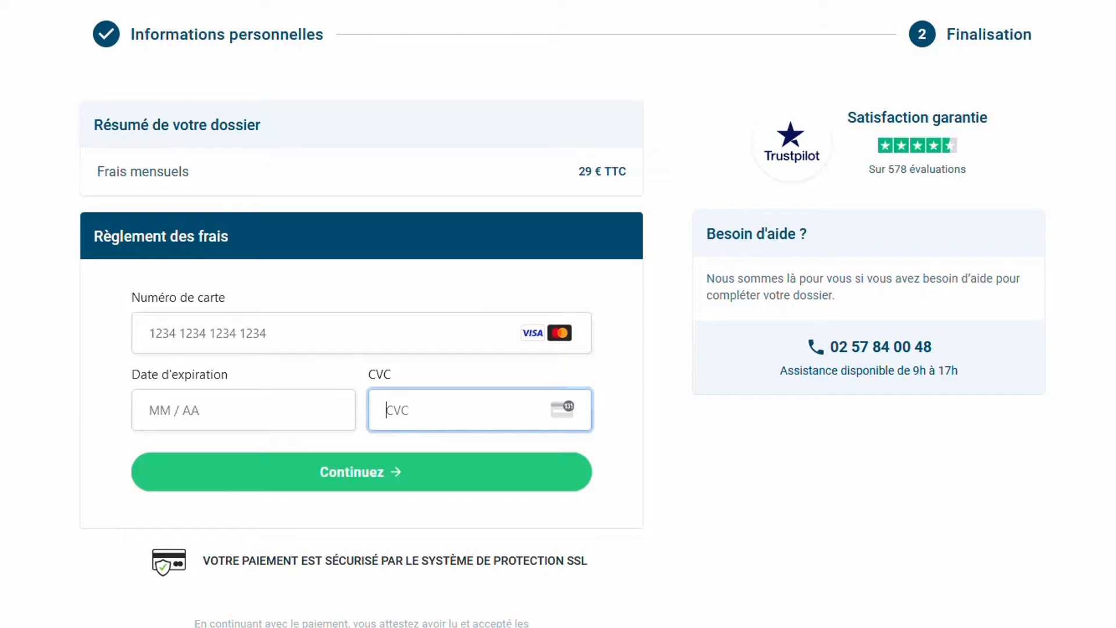
scroll(410, 236, "down", 1)
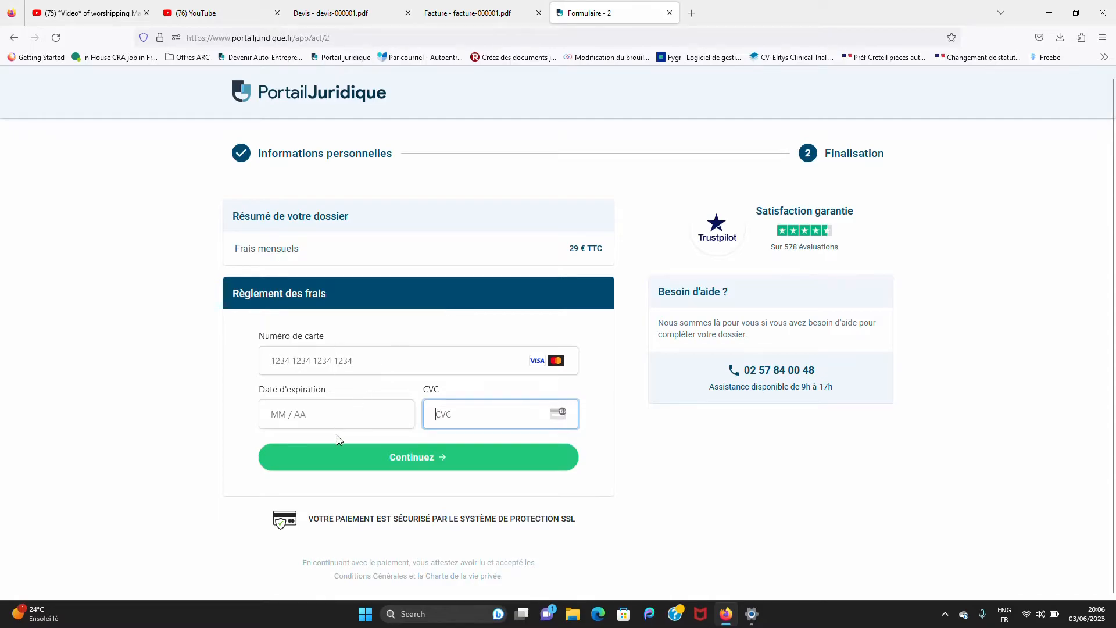
Revisit the card number field, glance at the invoice and quote PDFs, then open a blank tab
left_click(339, 362)
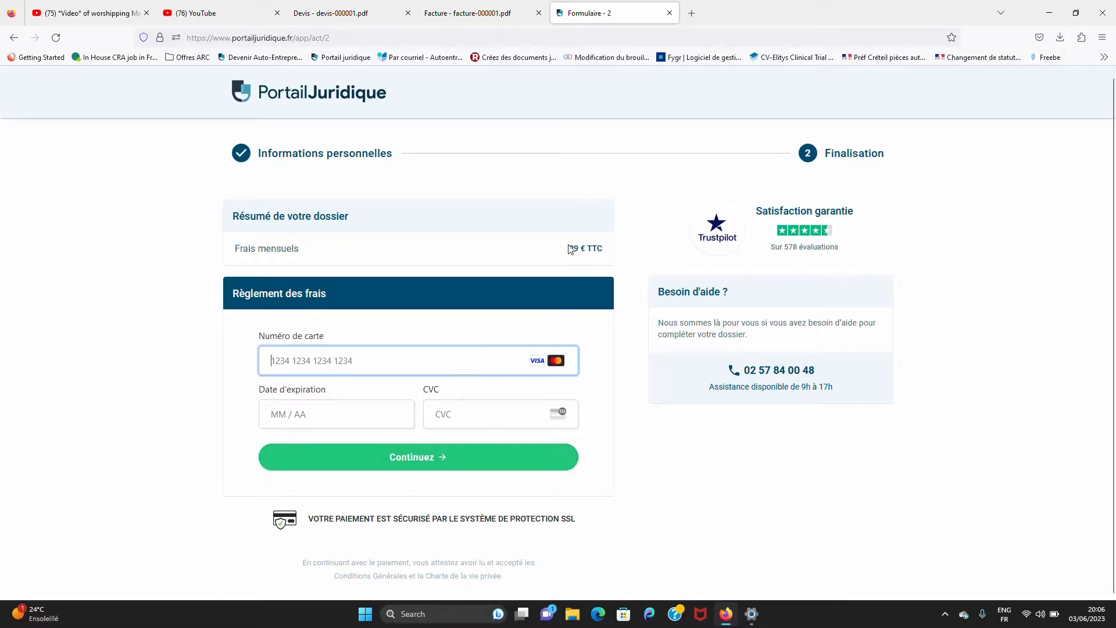
left_click(476, 11)
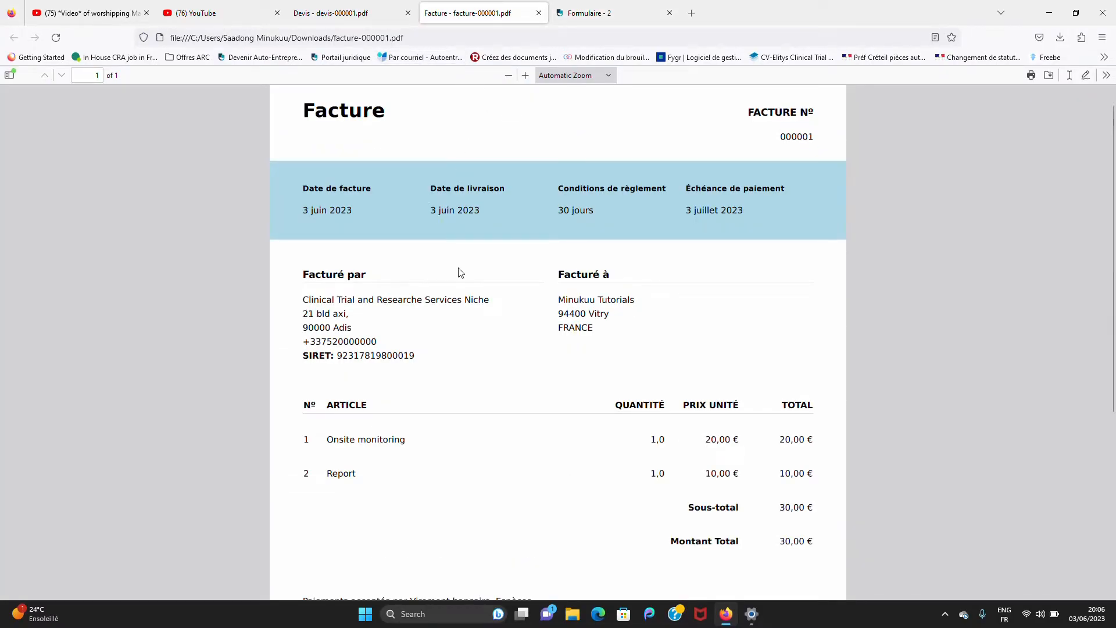
left_click(351, 9)
scroll(397, 240, "up", 3)
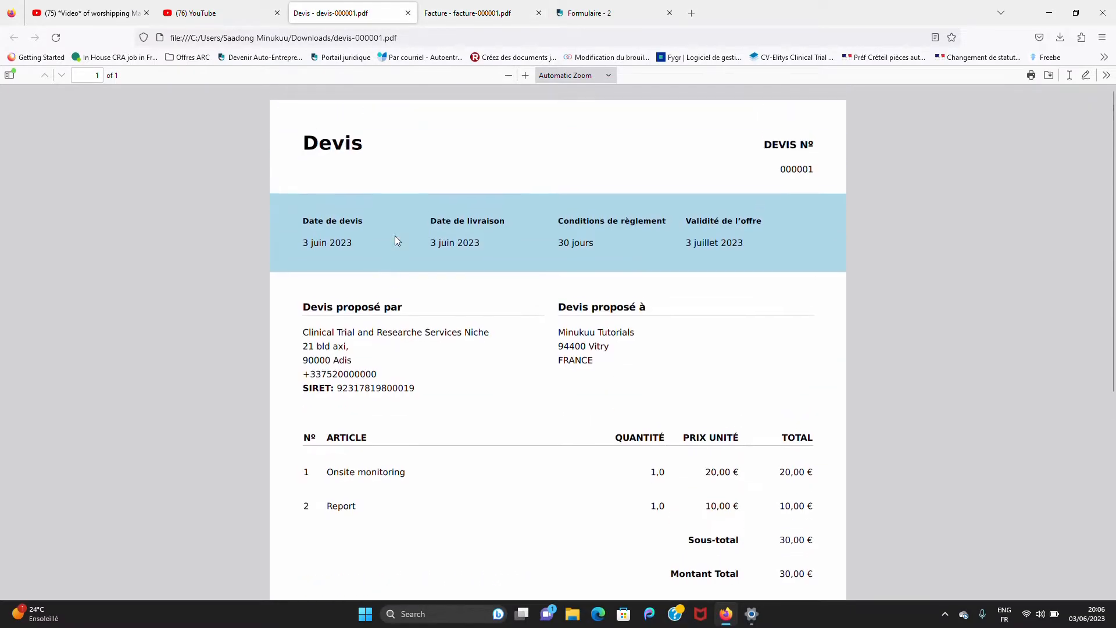
left_click(599, 10)
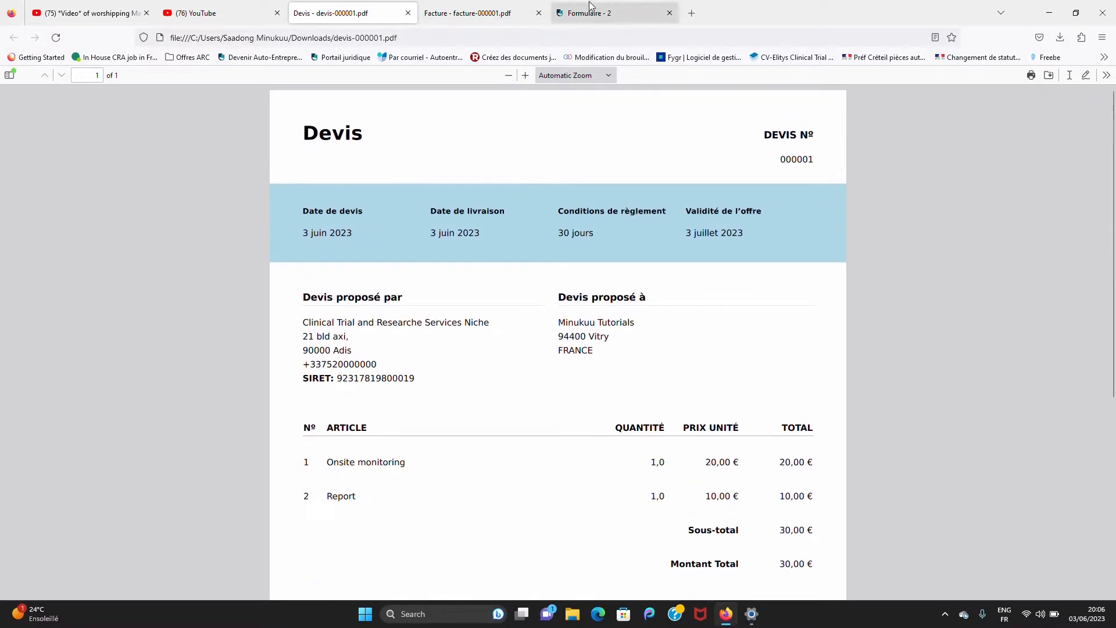
left_click(692, 13)
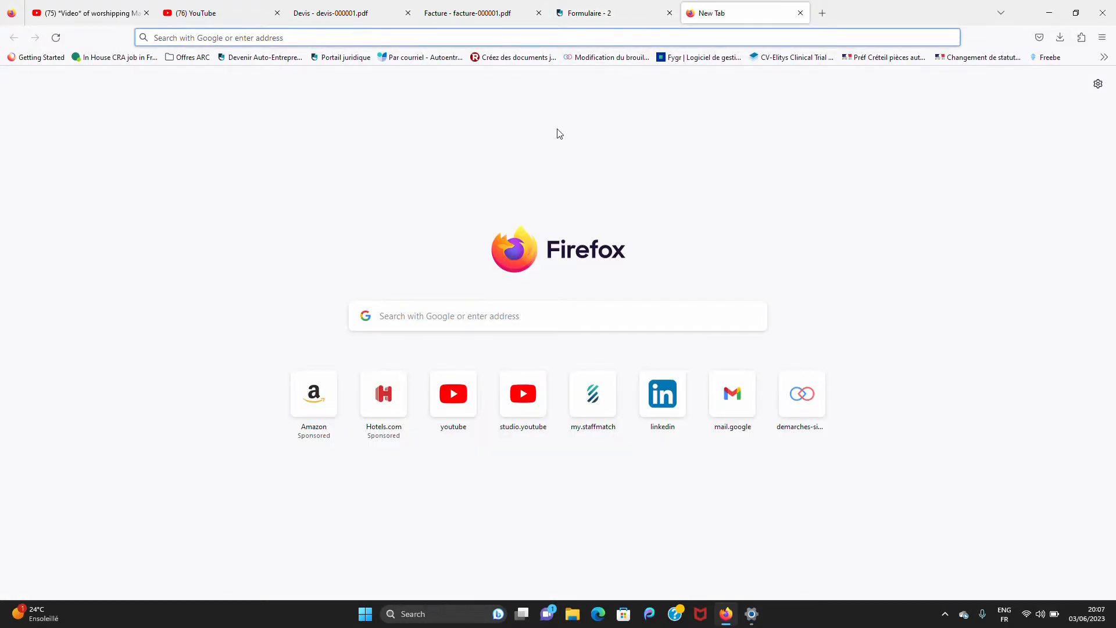
Load portailjuridique.fr from the address bar and go to the Se connecter sign-in page
type("portailjuridique.fr/")
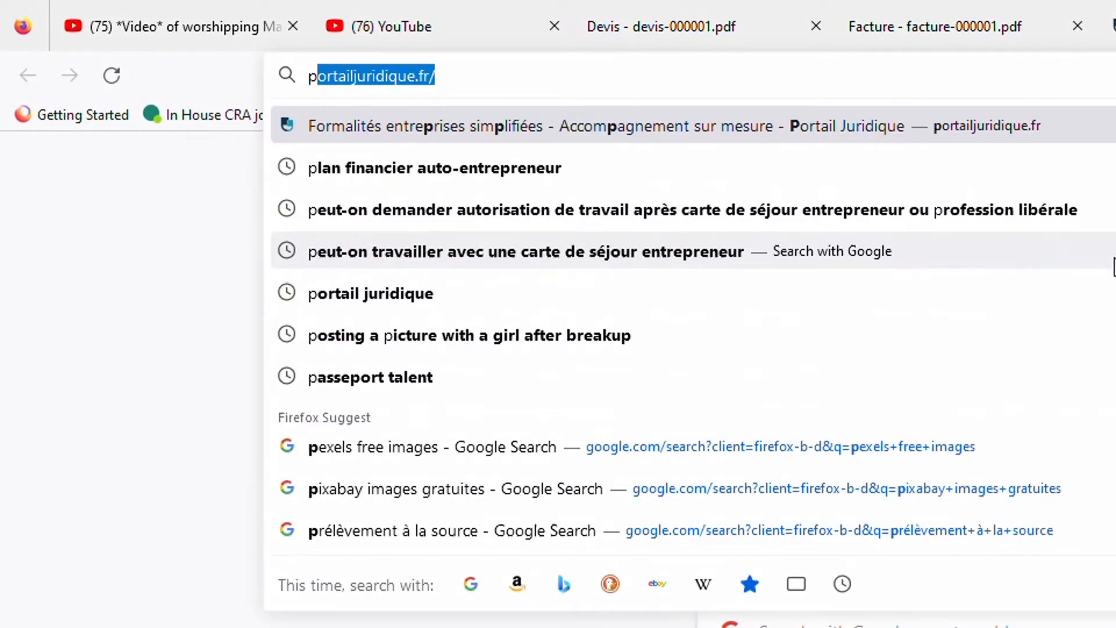
key("Return")
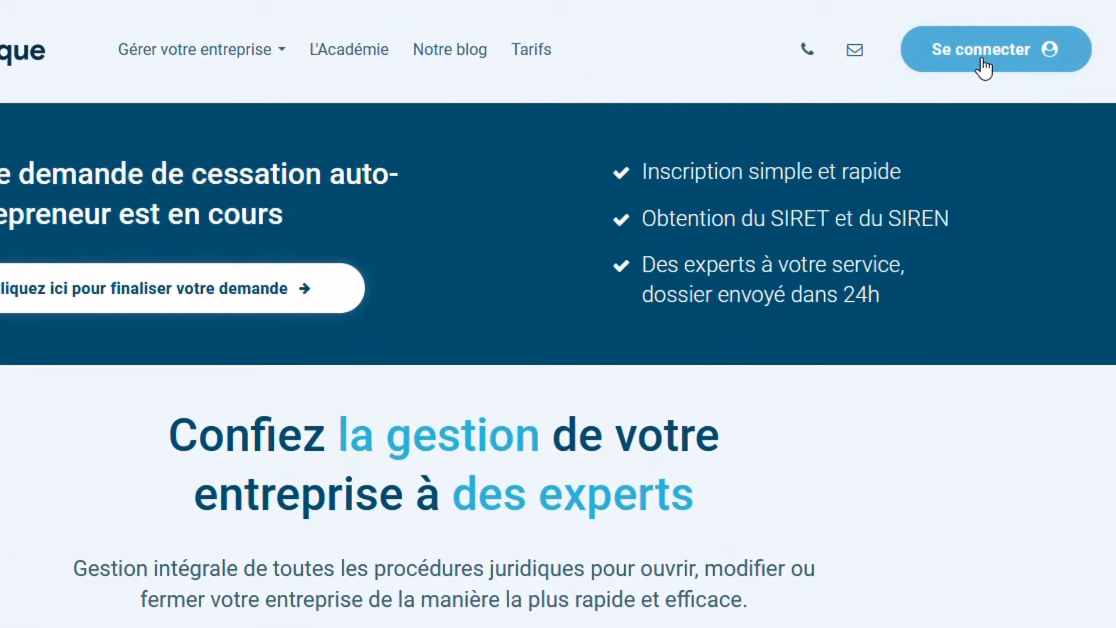
left_click(983, 53)
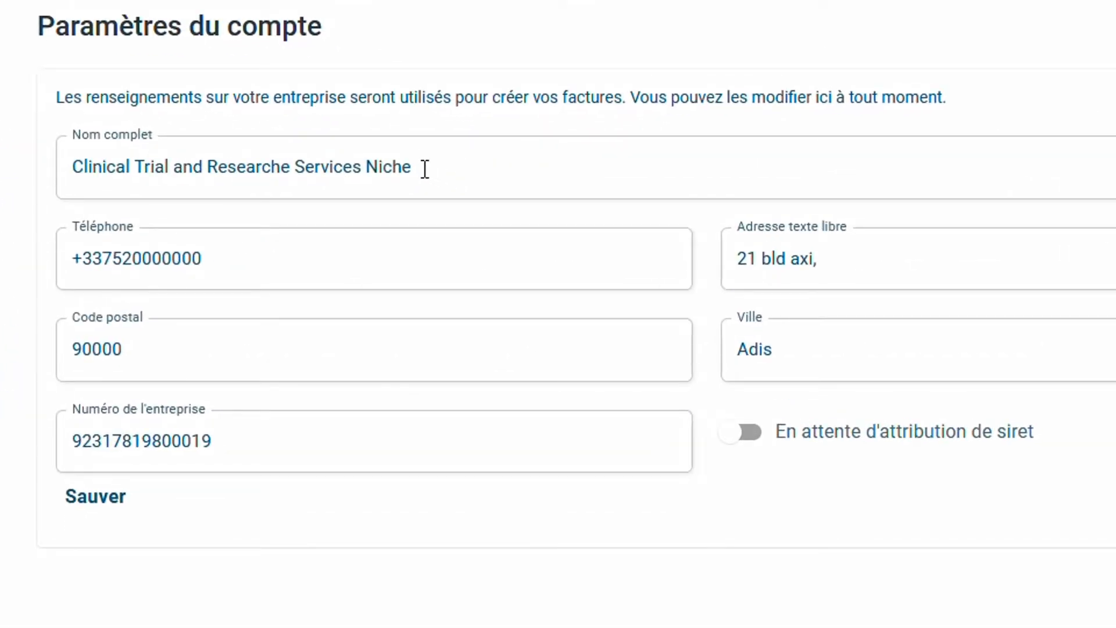
left_click_drag(425, 169, 49, 169)
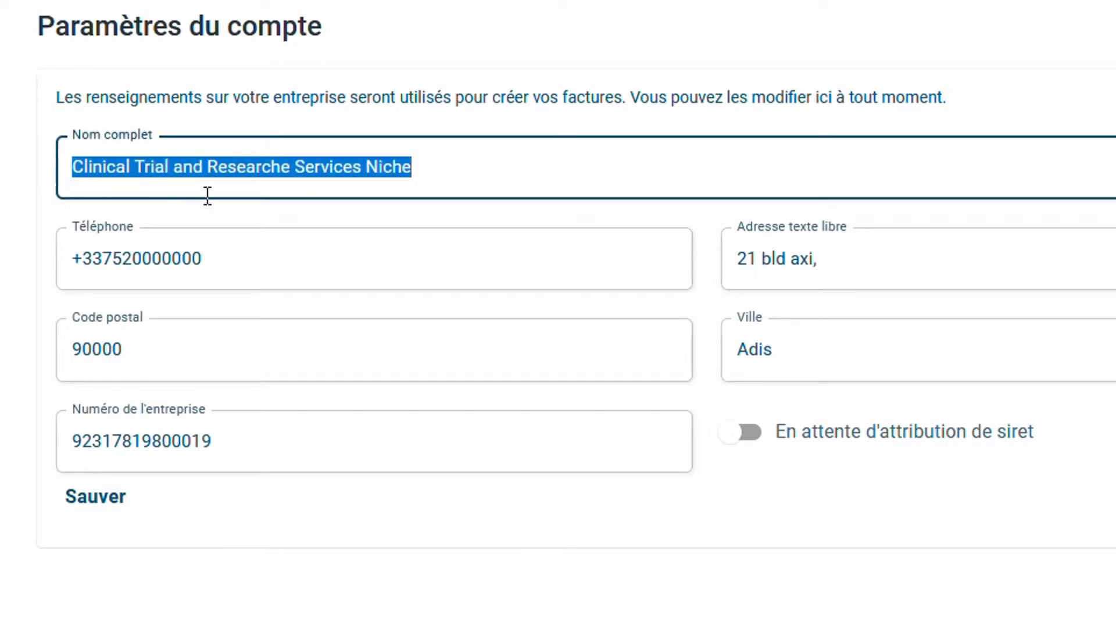
left_click(271, 249)
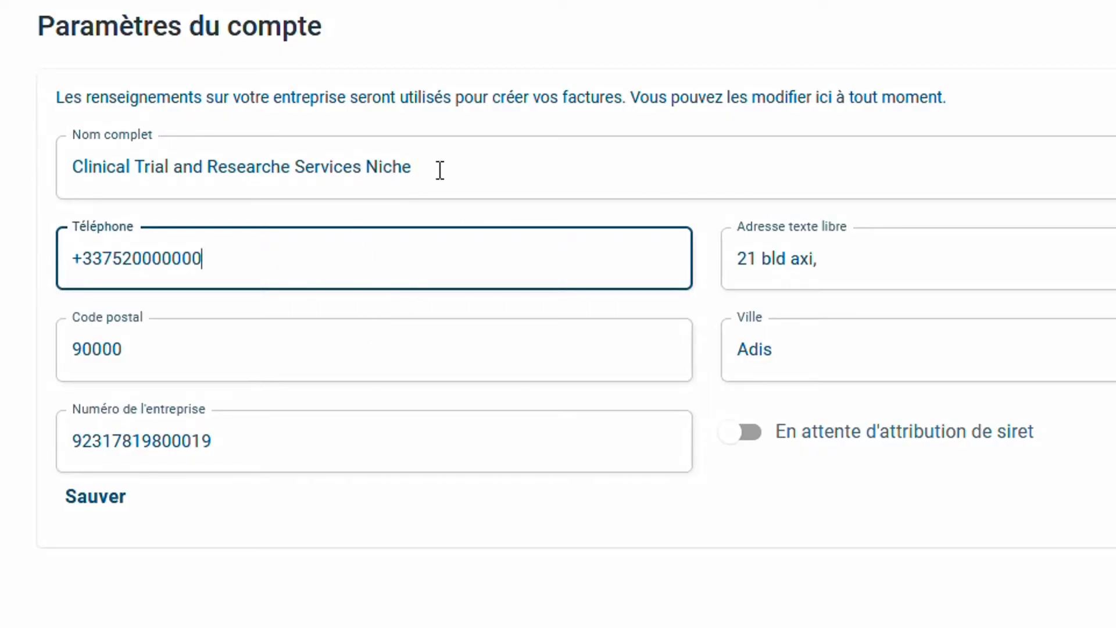
left_click(249, 436)
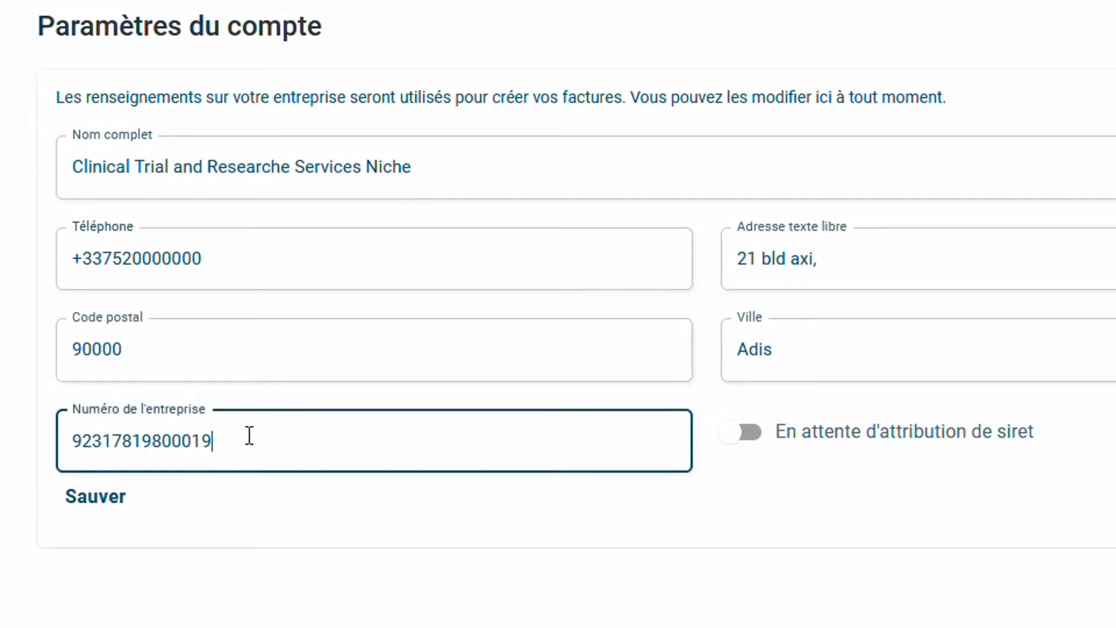
left_click(408, 277)
left_click_drag(287, 264, 58, 253)
left_click_drag(846, 270, 657, 271)
left_click(485, 347)
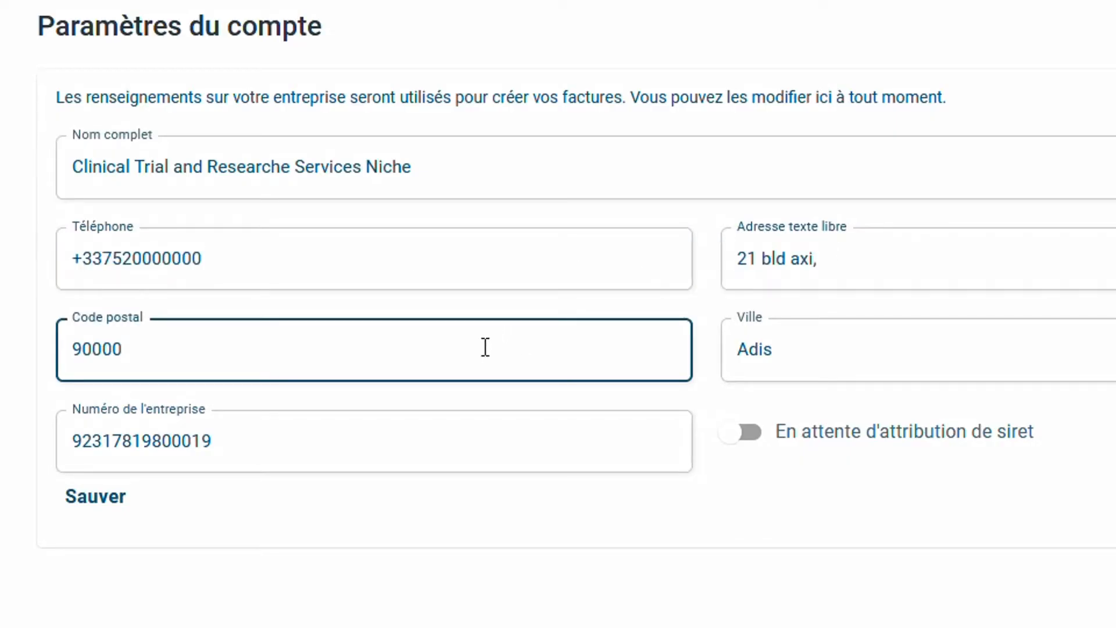
left_click(364, 621)
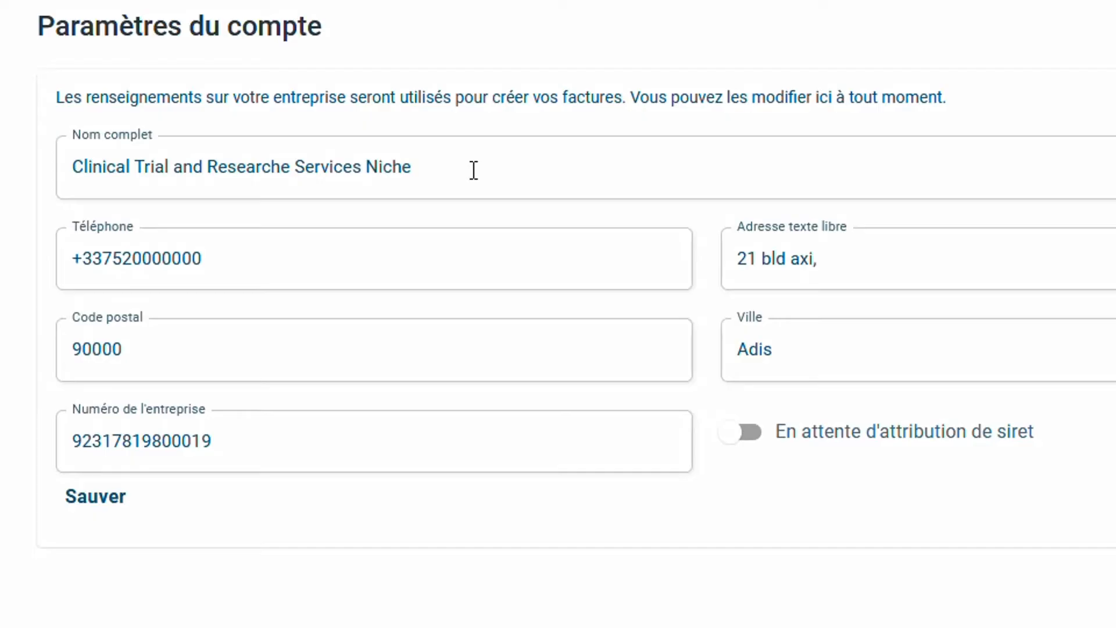
left_click_drag(474, 170, 29, 185)
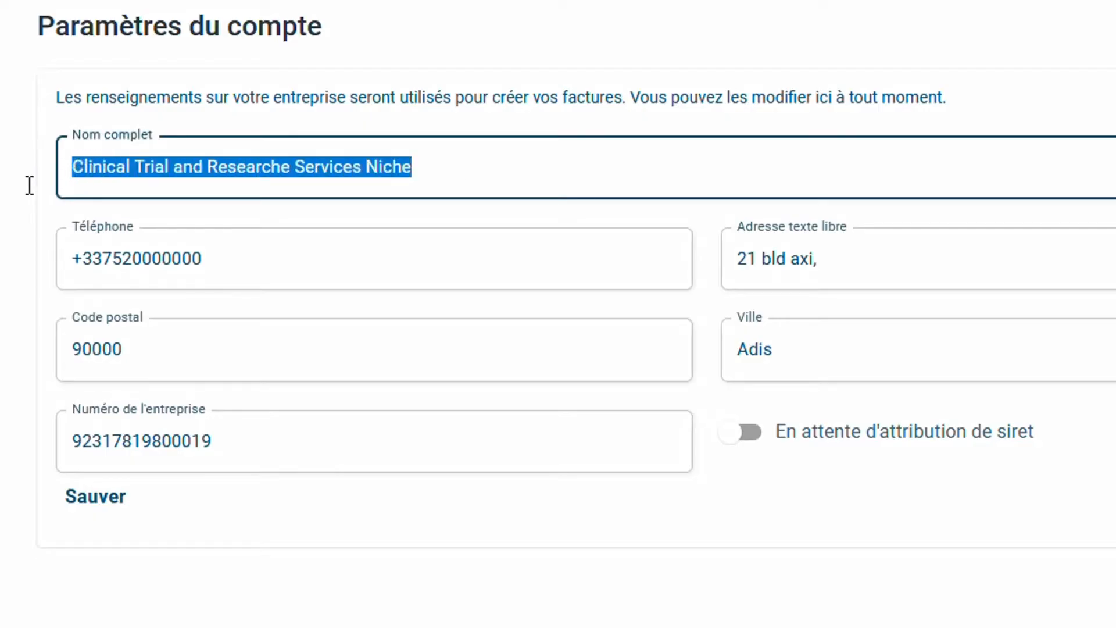
left_click_drag(219, 448, 50, 403)
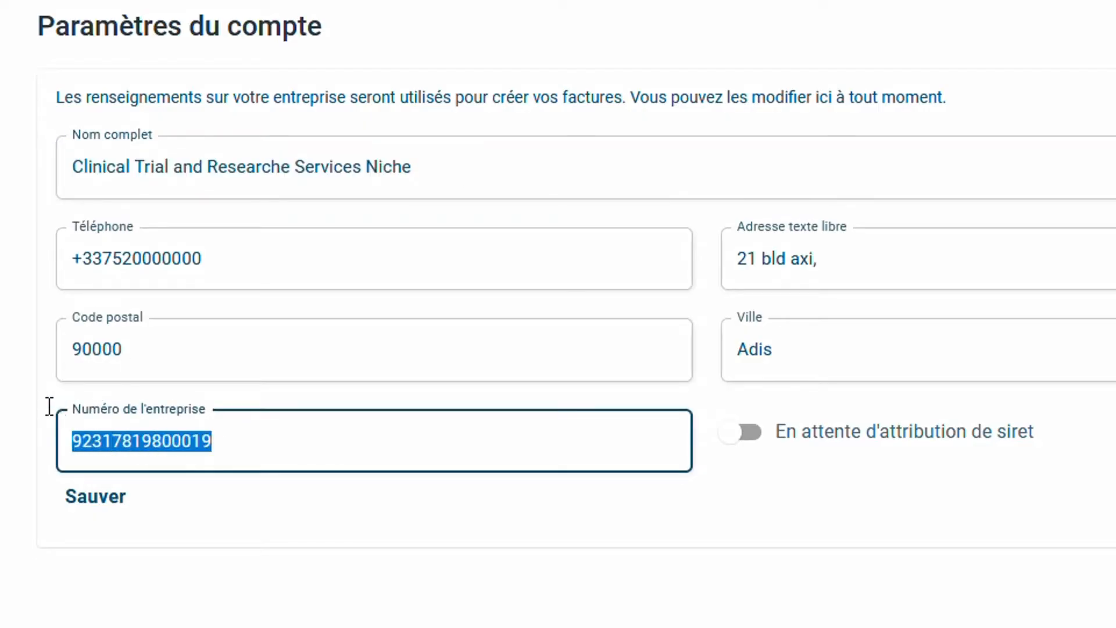
left_click(319, 518)
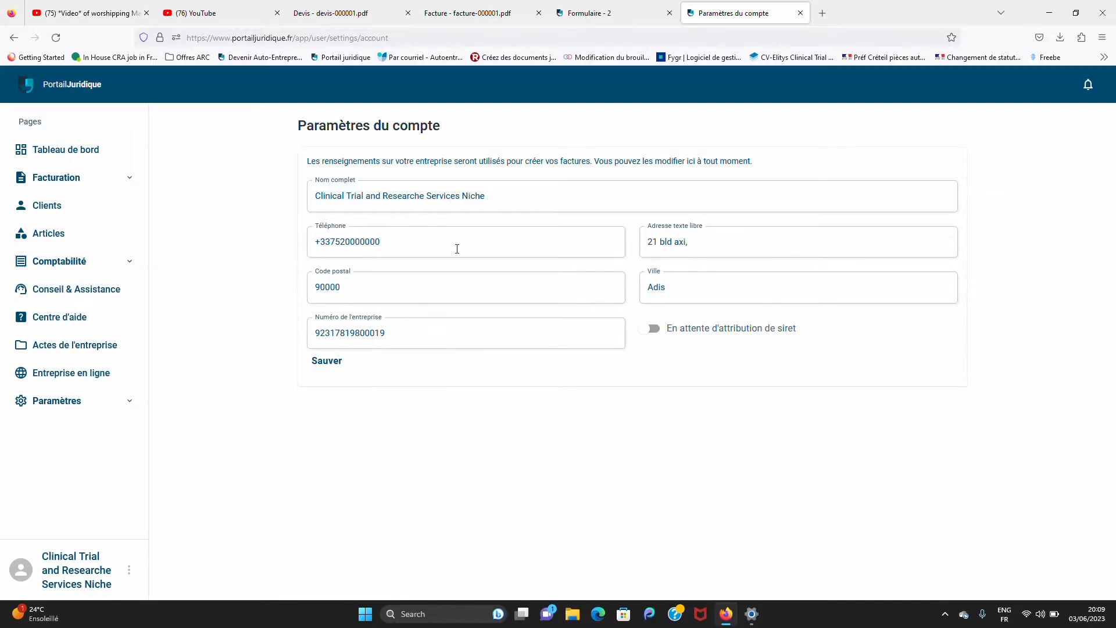
Leave the phone field and show the Factures list with invoice 000001 for 30,00 €
left_click(399, 245)
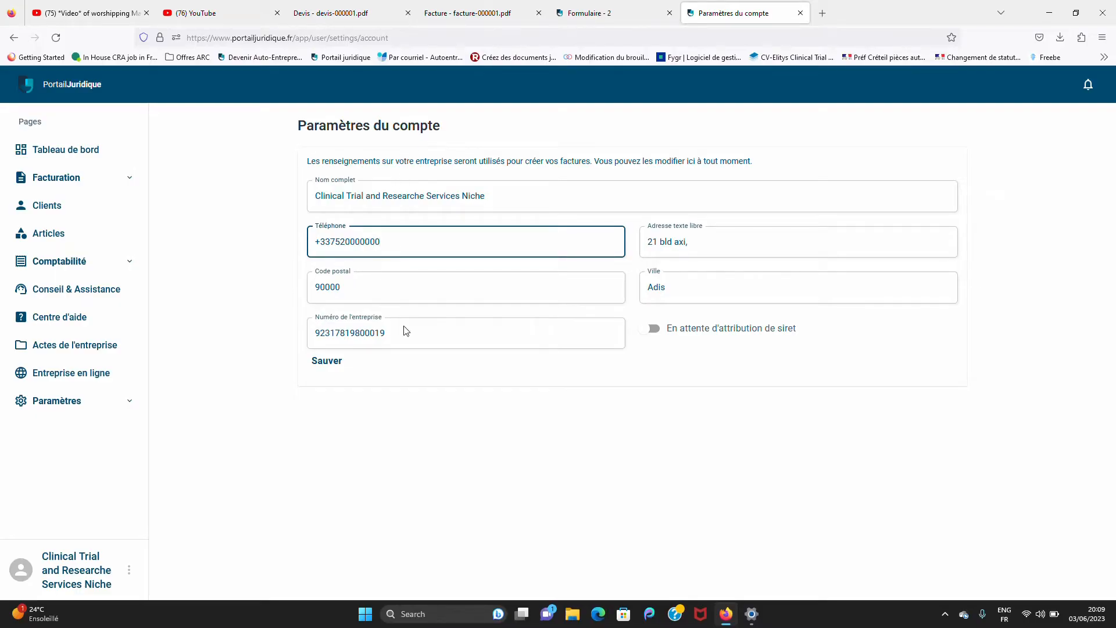
left_click(367, 468)
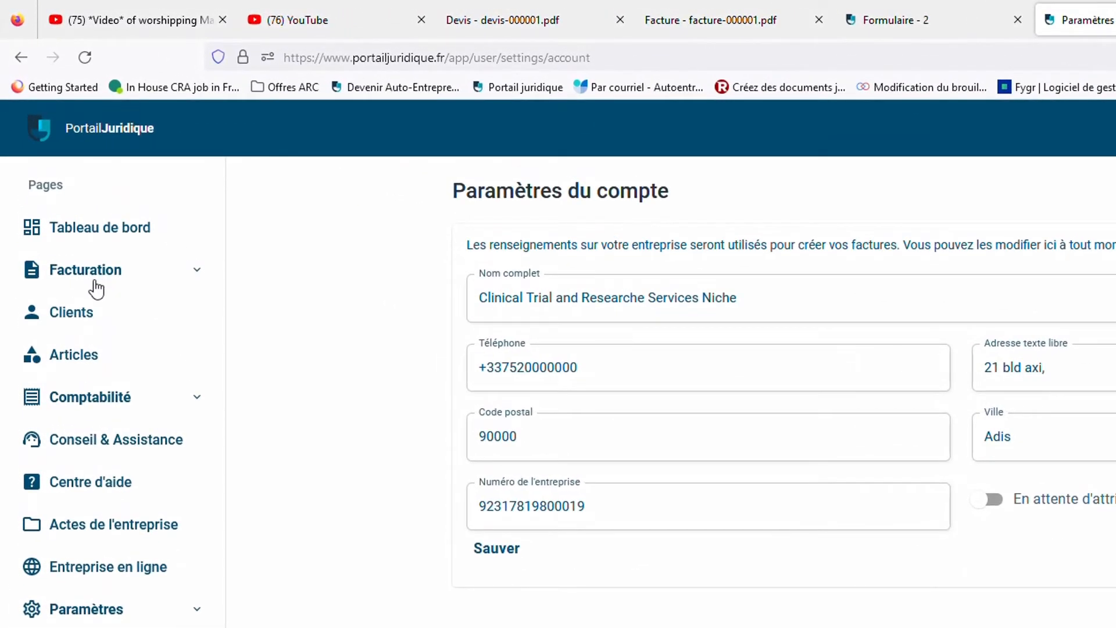
left_click(198, 272)
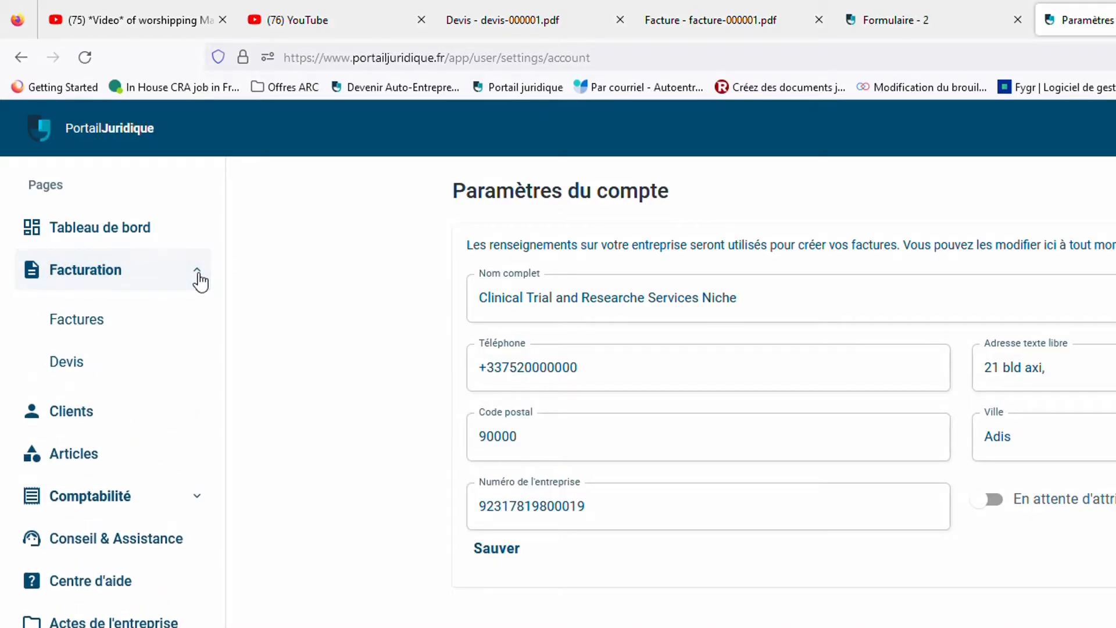
left_click(77, 334)
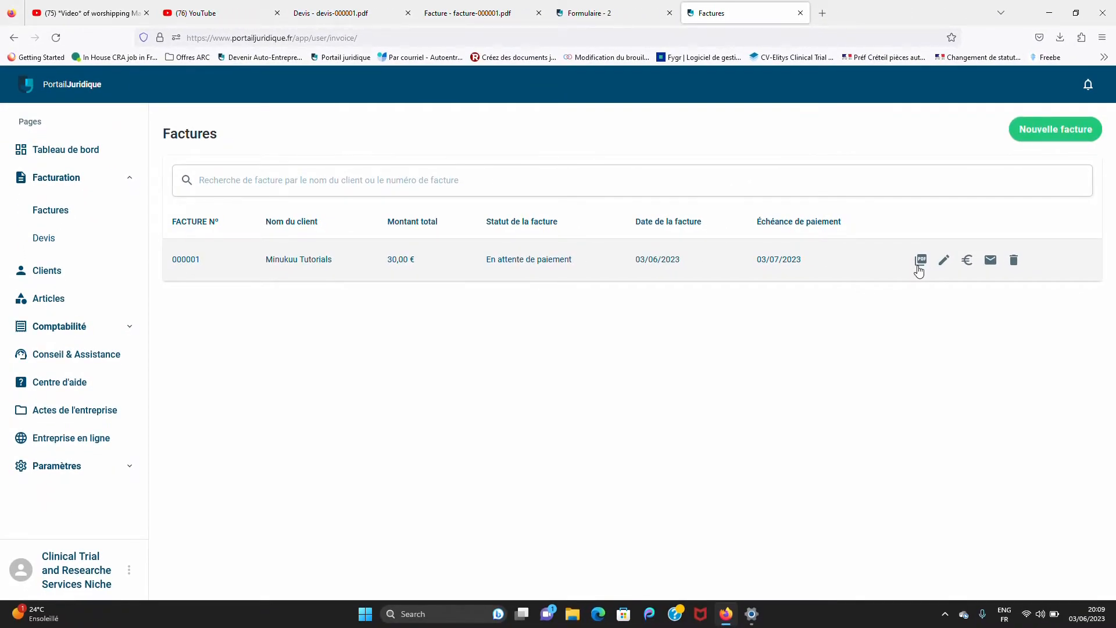
Export invoice 000001 as a PDF in a new tab and return to the invoice list
left_click(920, 263)
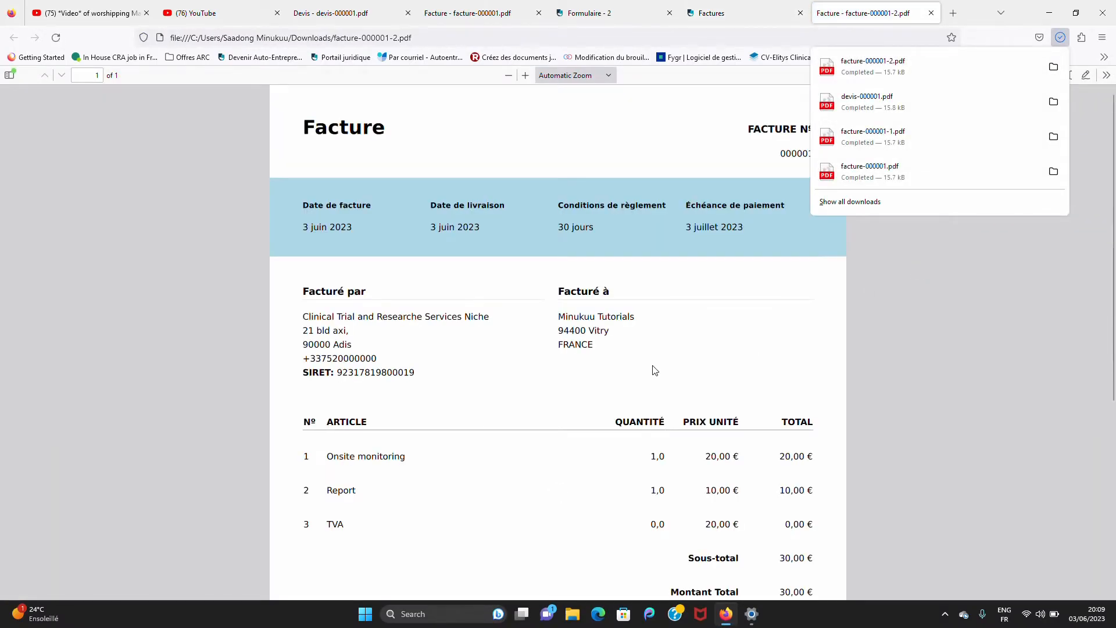
left_click(655, 370)
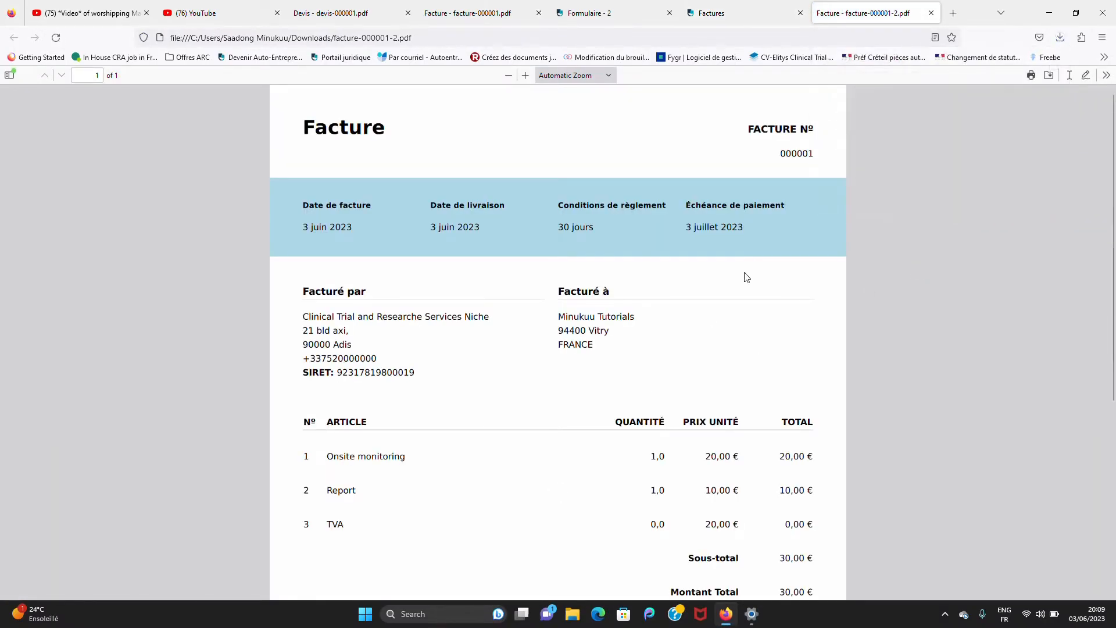
left_click(731, 5)
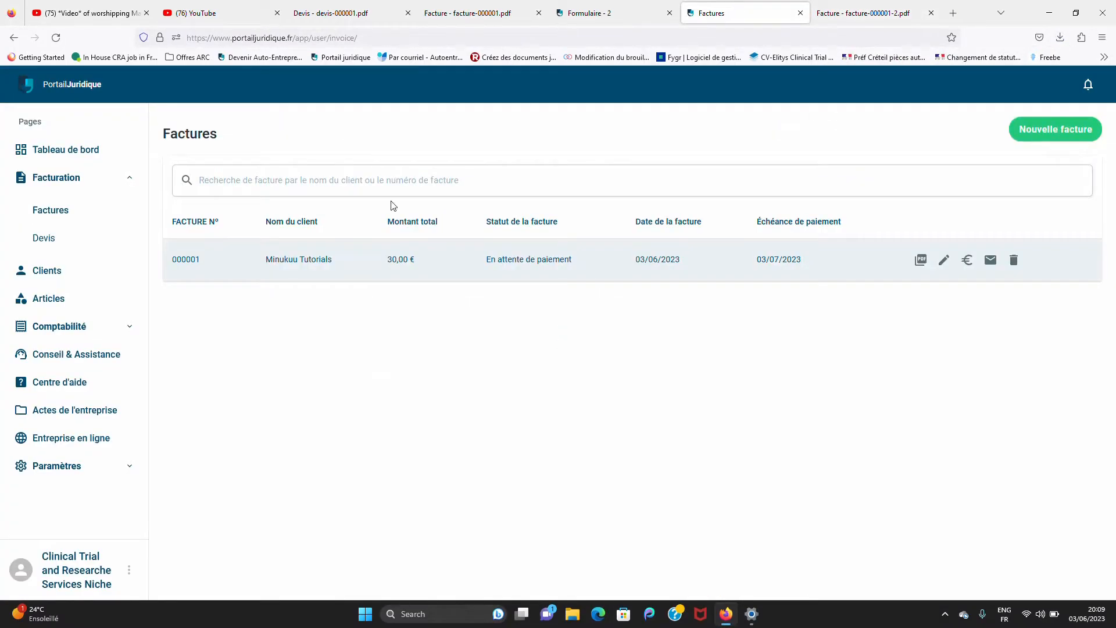
Export quote 000001 as a PDF from the Devis list, then return to Factures
left_click(87, 244)
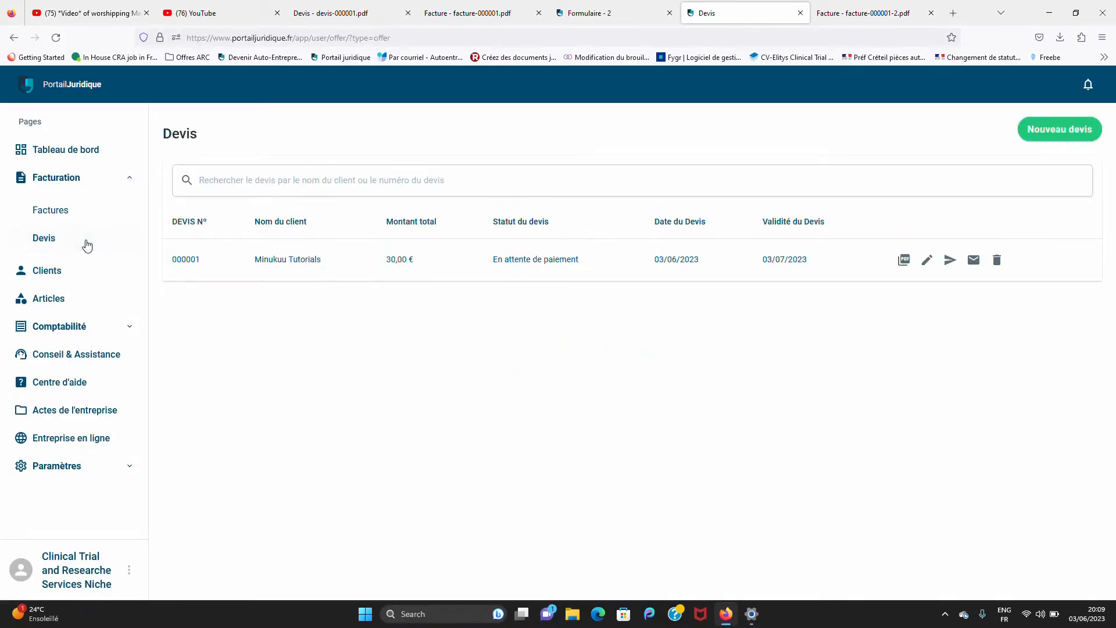
left_click(900, 260)
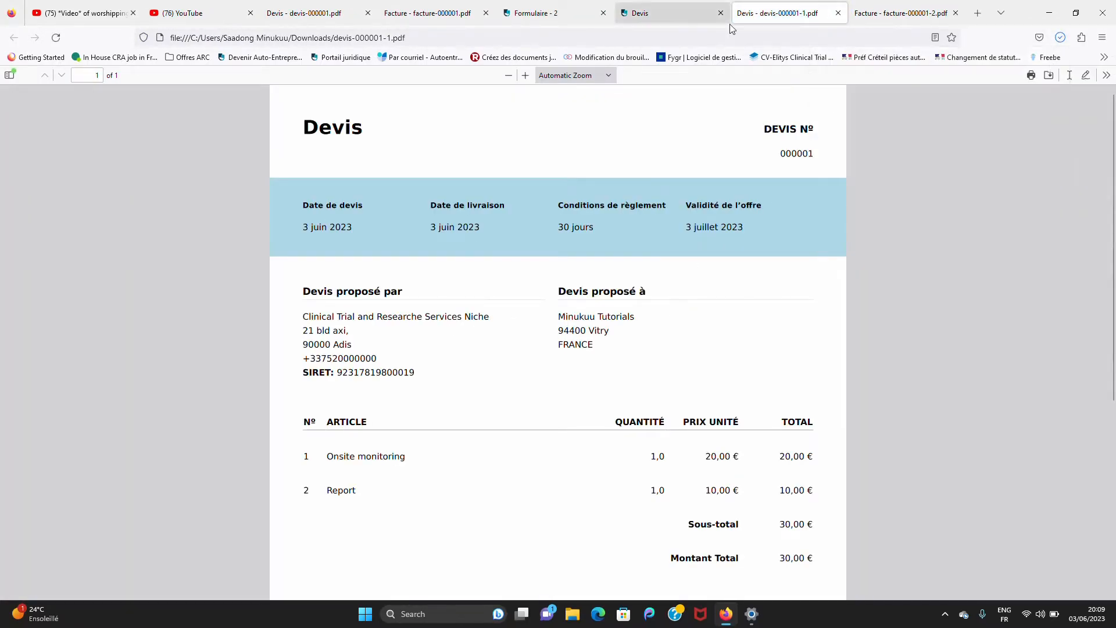
left_click(668, 3)
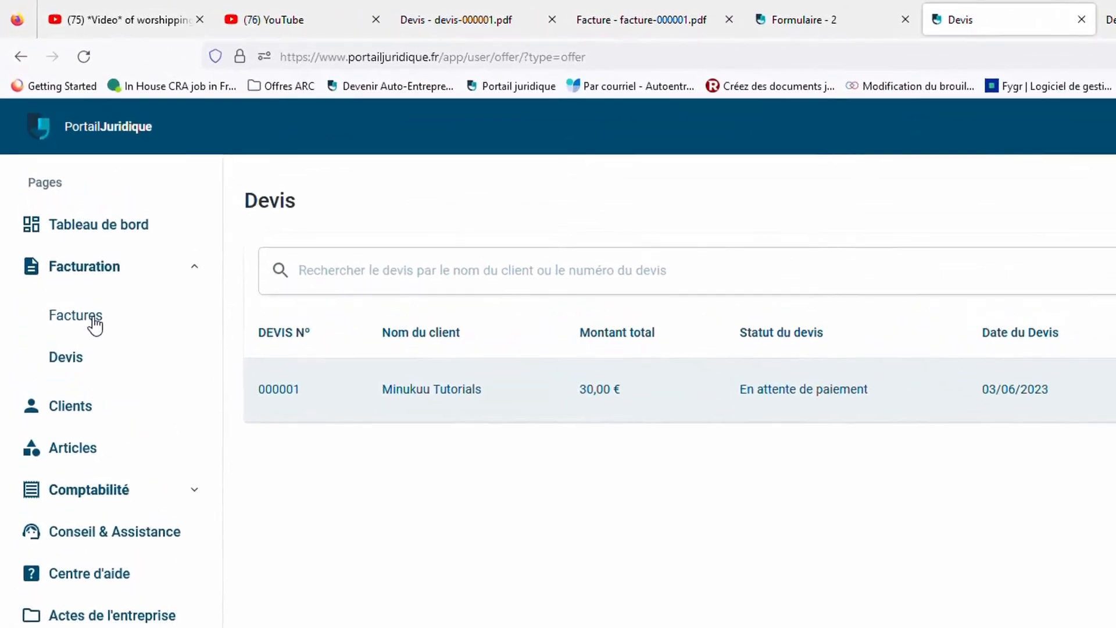
left_click(107, 368)
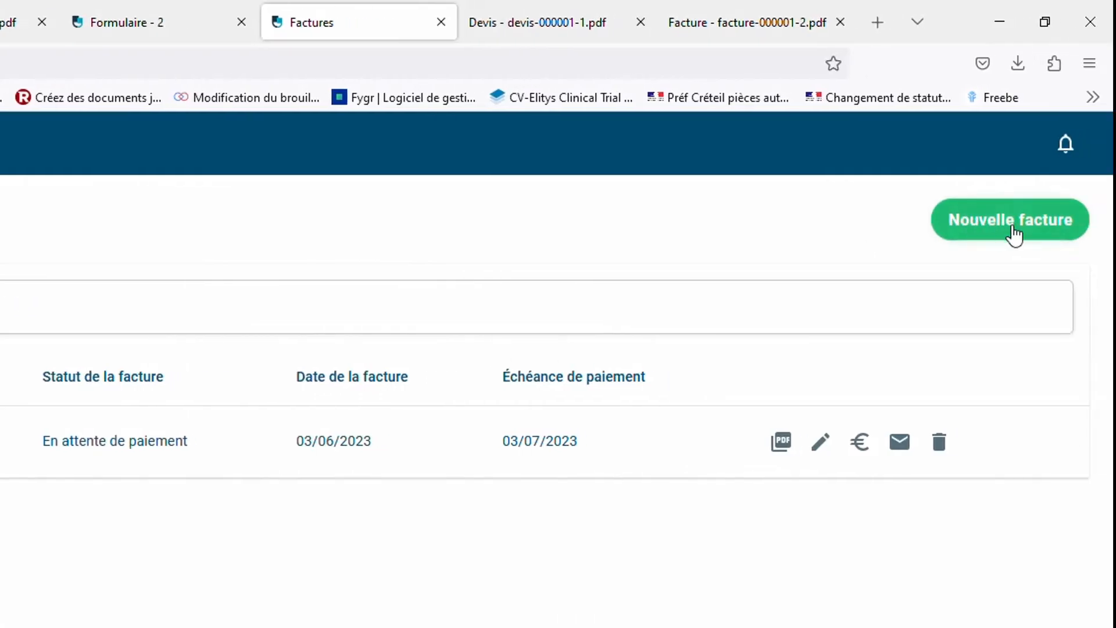
Start new invoice 000002 and review the Facturé par company name, phone, address, postal code and city
left_click(1024, 236)
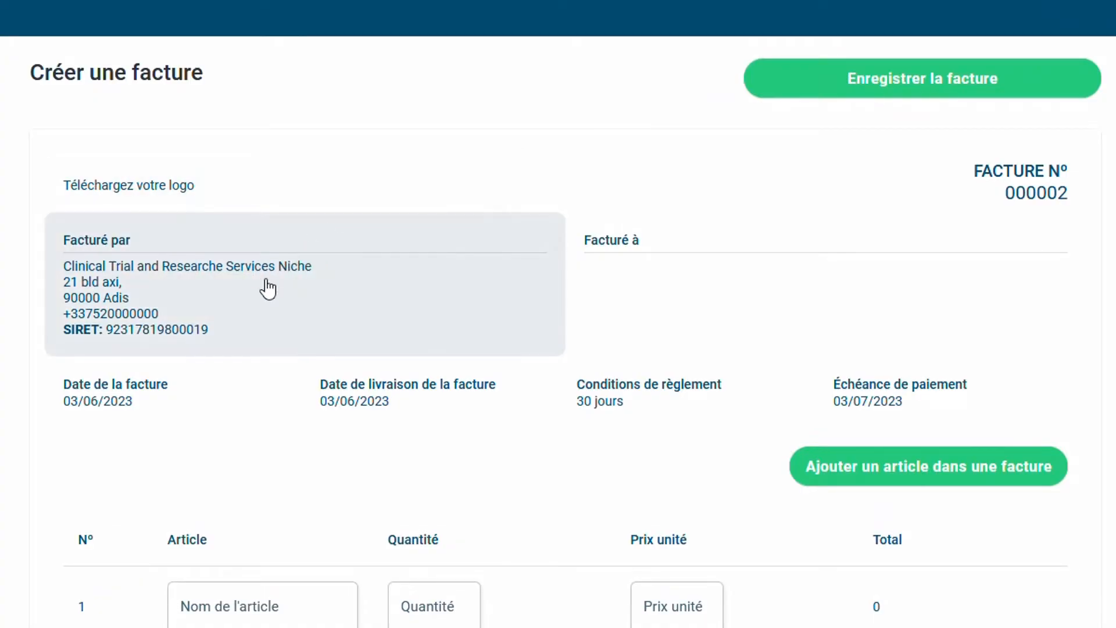
left_click(267, 289)
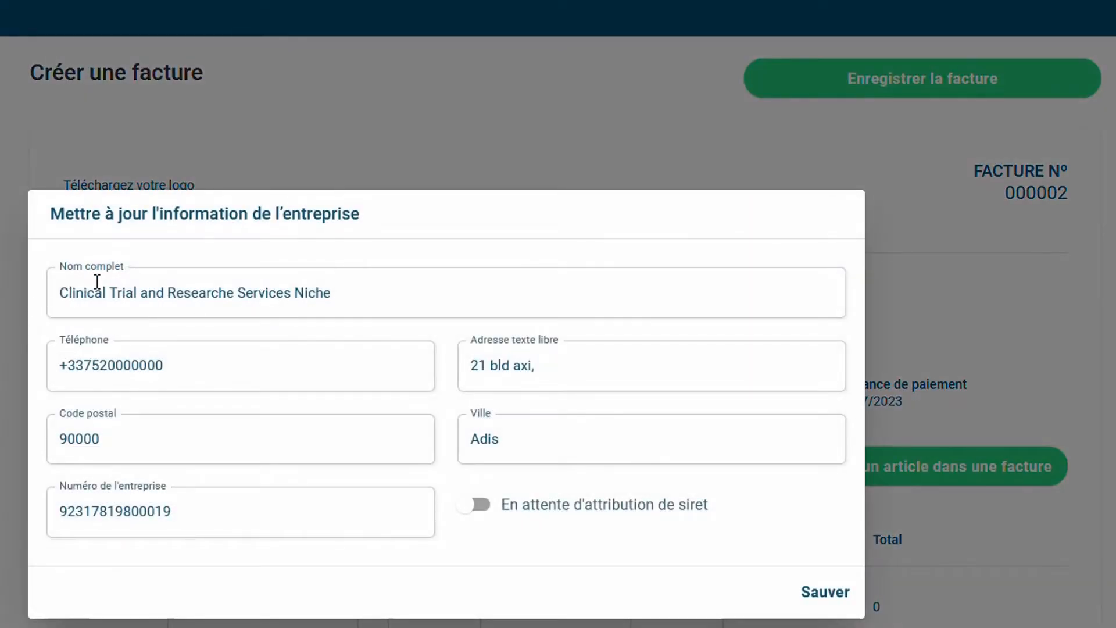
left_click(350, 298)
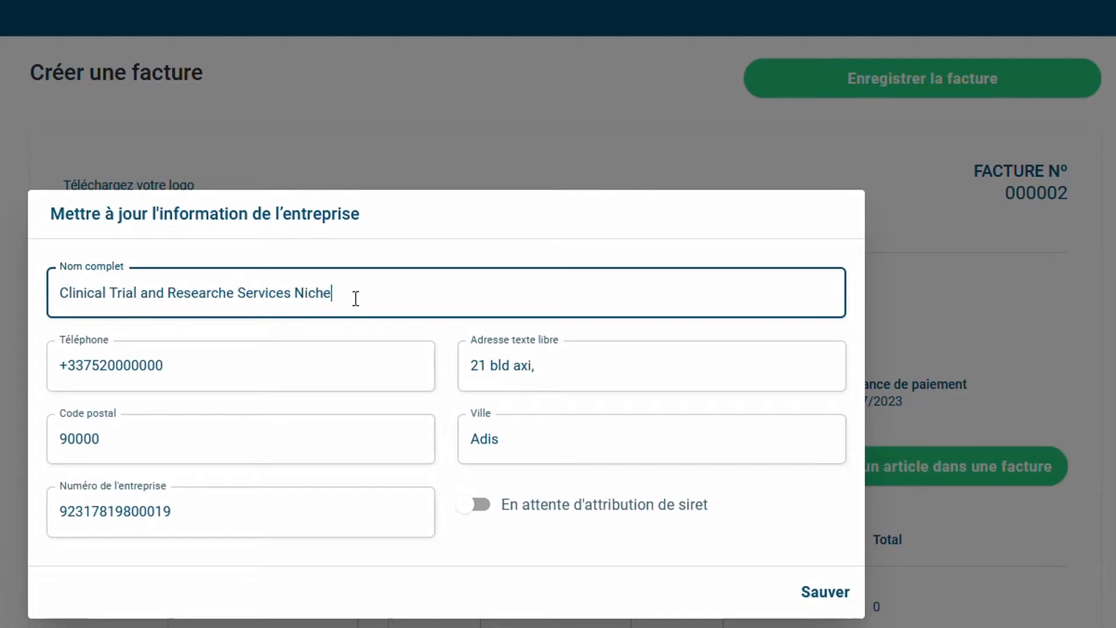
left_click(271, 379)
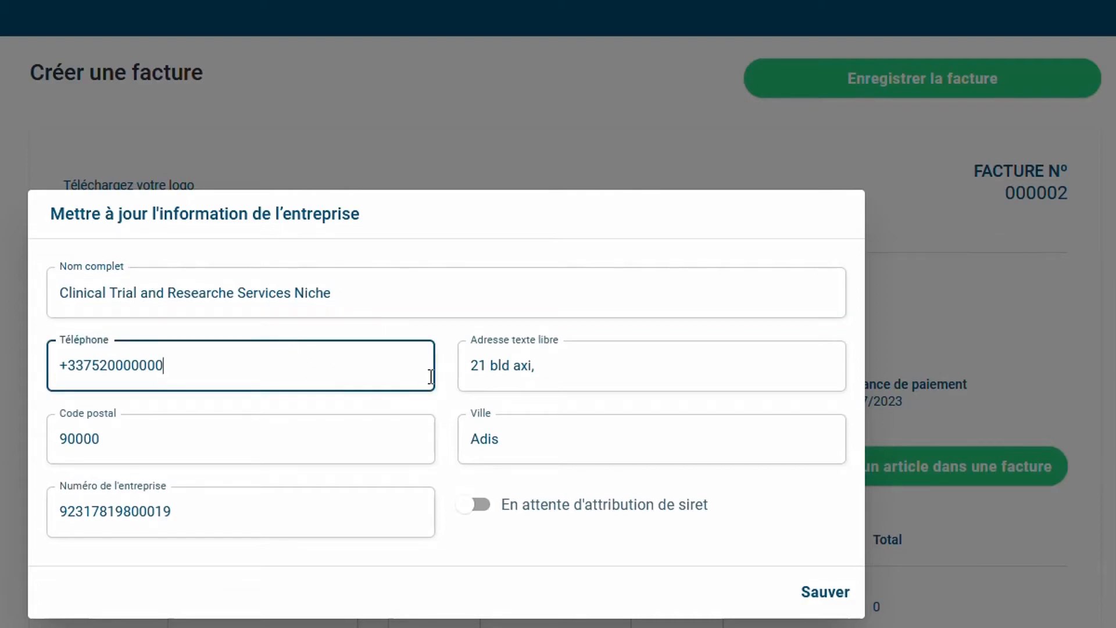
left_click(569, 366)
left_click(144, 448)
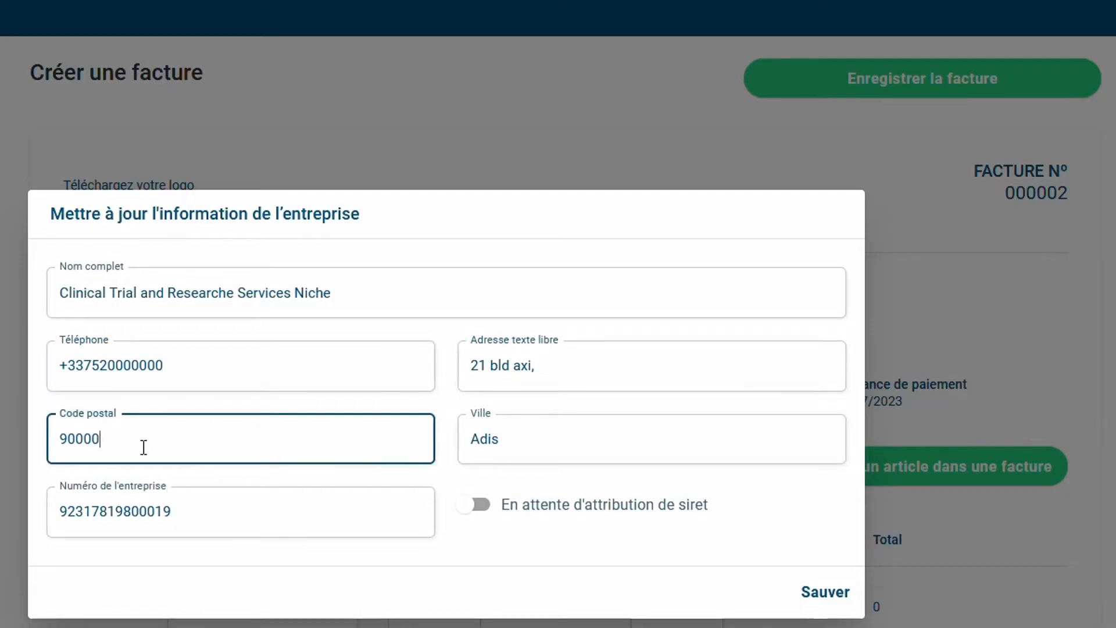
left_click(546, 449)
Re-enter the company number, leaving SIRET attribution unchecked, and save the company details
left_click(247, 525)
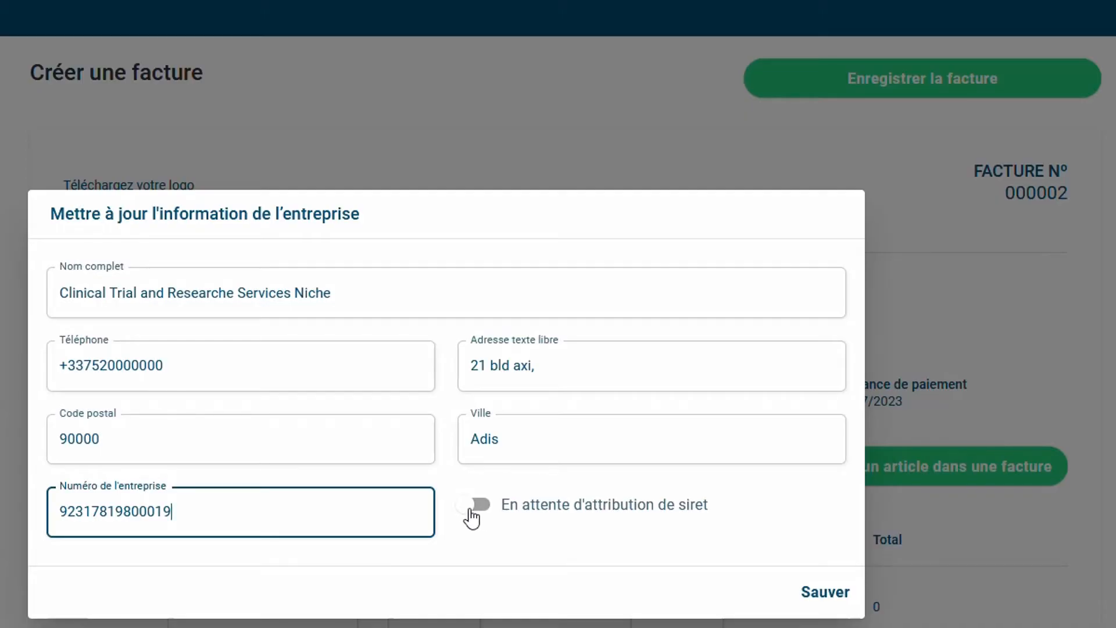
left_click(471, 512)
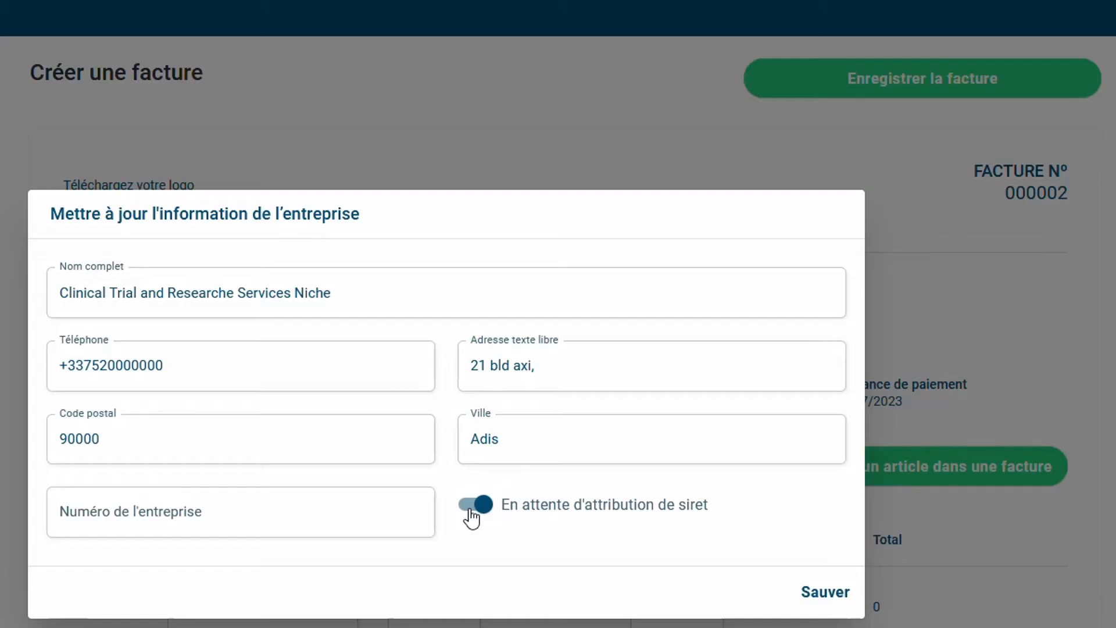
left_click(471, 509)
left_click(294, 515)
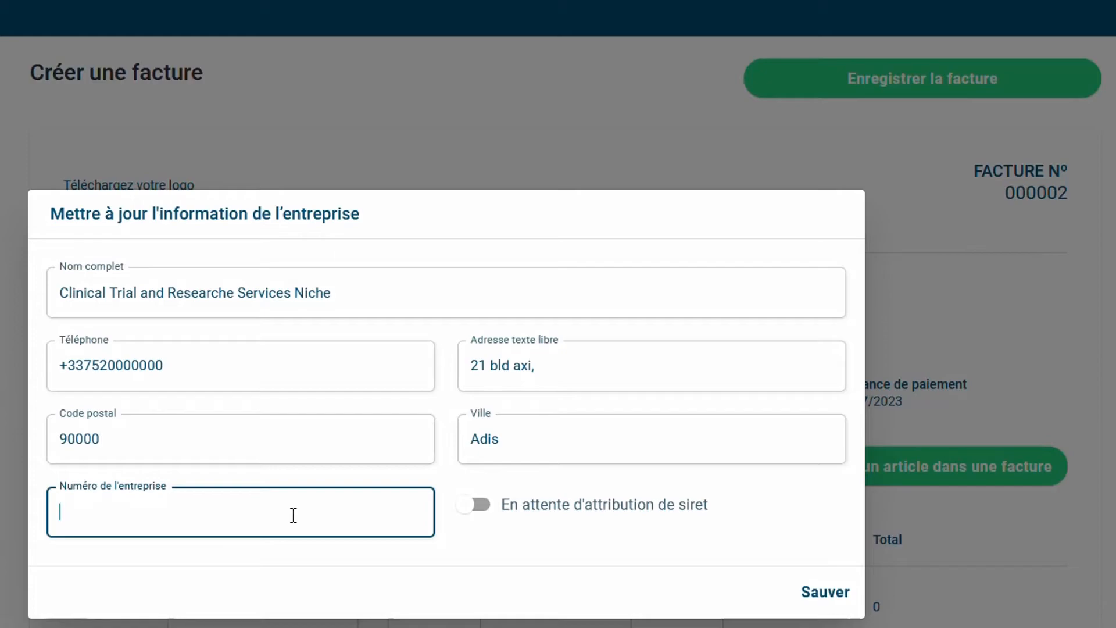
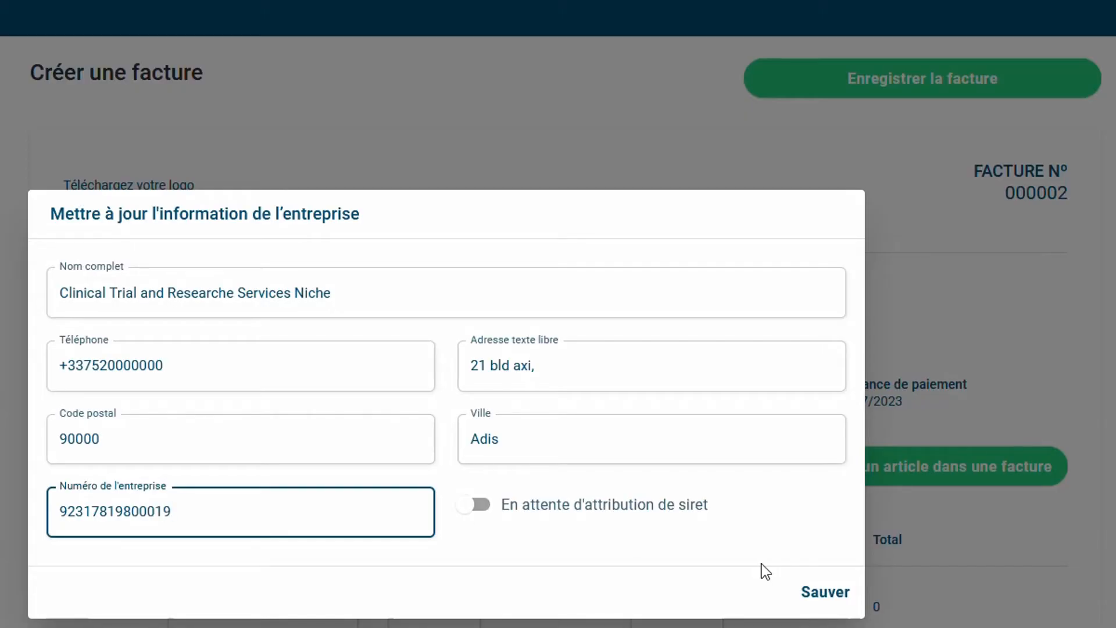
left_click(826, 599)
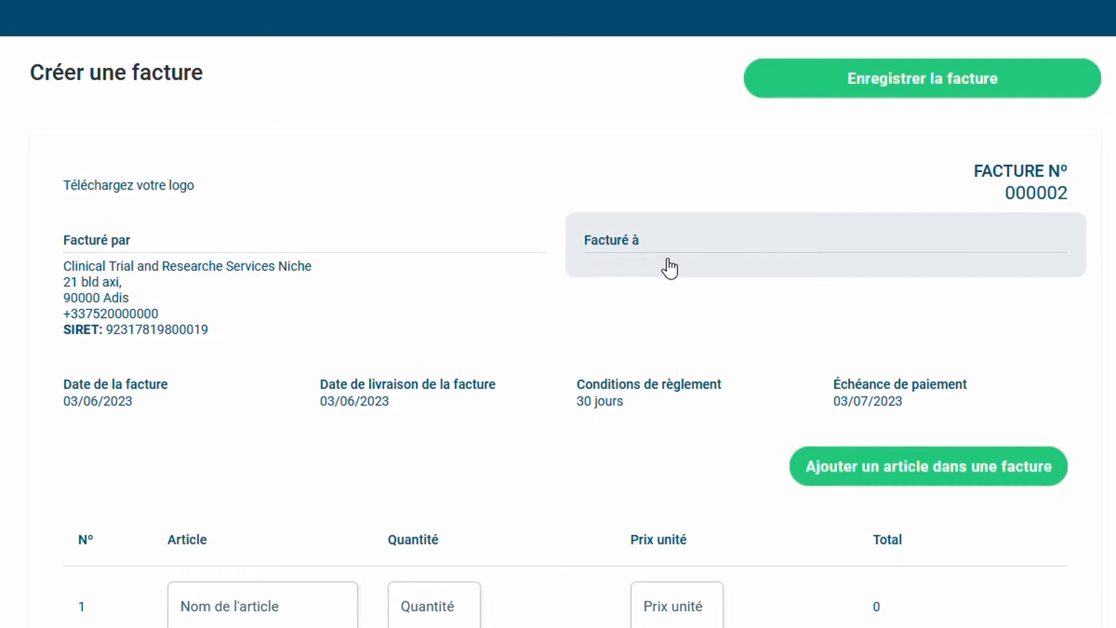
Bill invoice 000002 to the existing client, then reopen the client picker
left_click(670, 269)
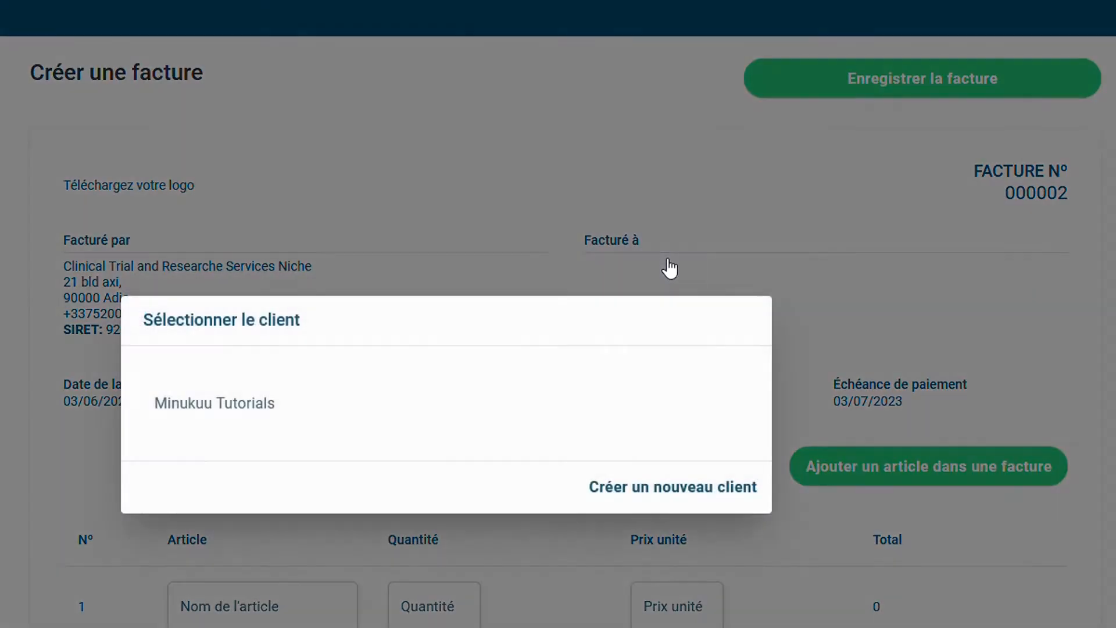
left_click(292, 424)
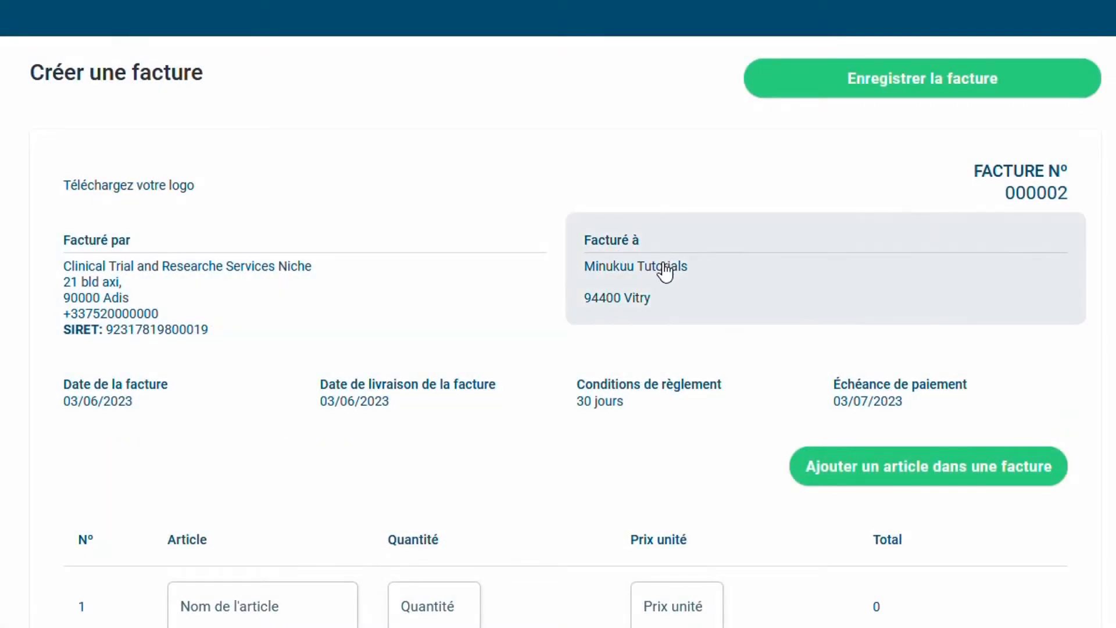
left_click(665, 271)
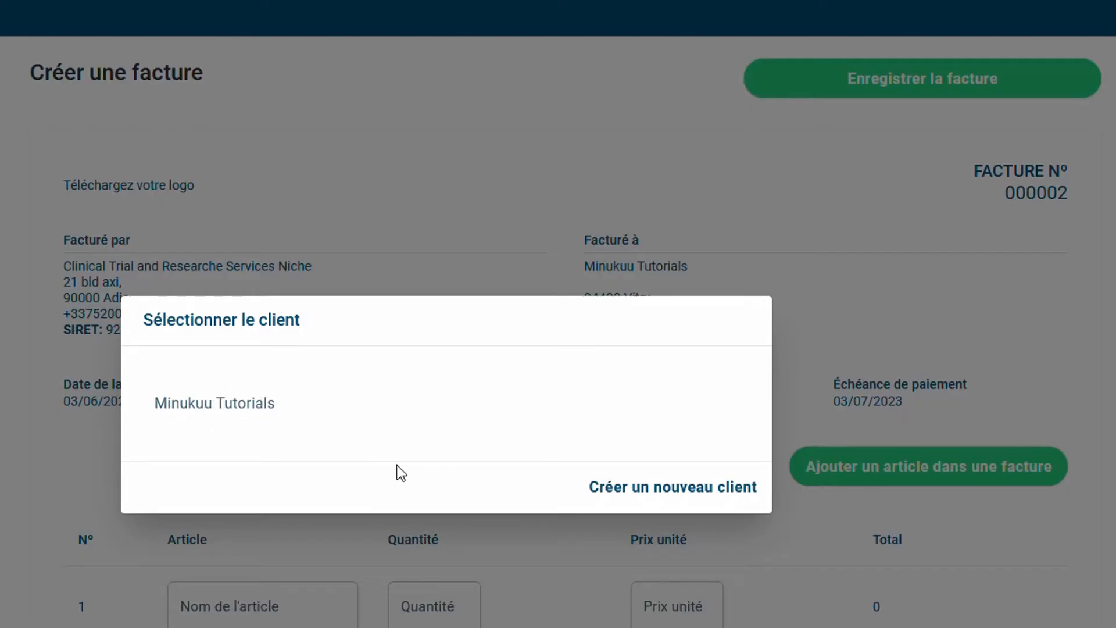
Open the new-client form and type a client name, trying 'Alpha Clinical Research' then 'ICoON'
left_click(652, 488)
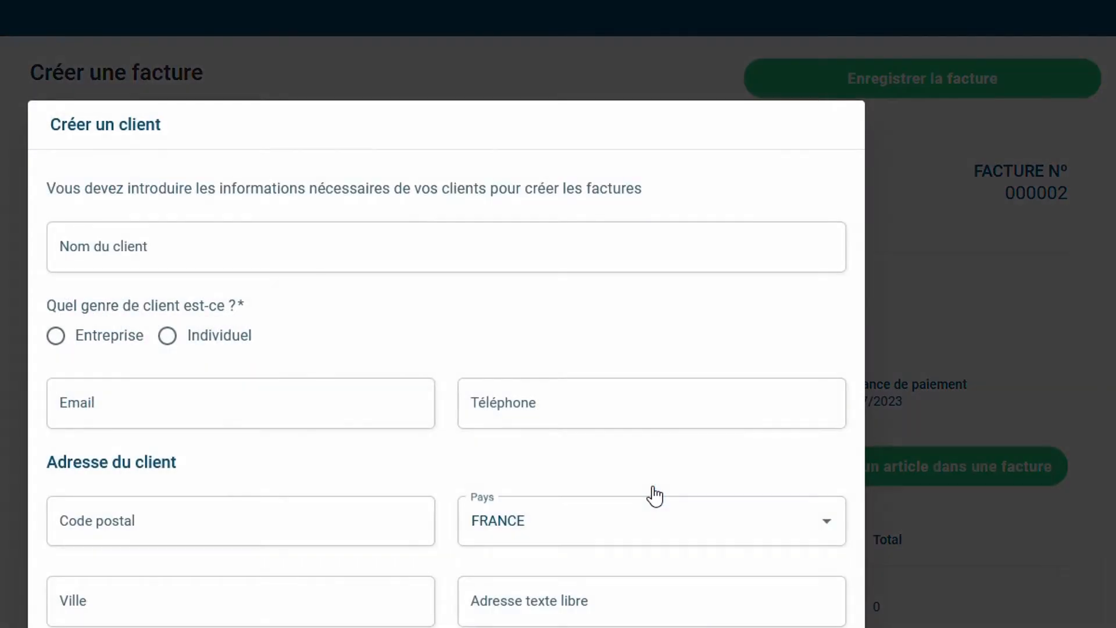
left_click(211, 241)
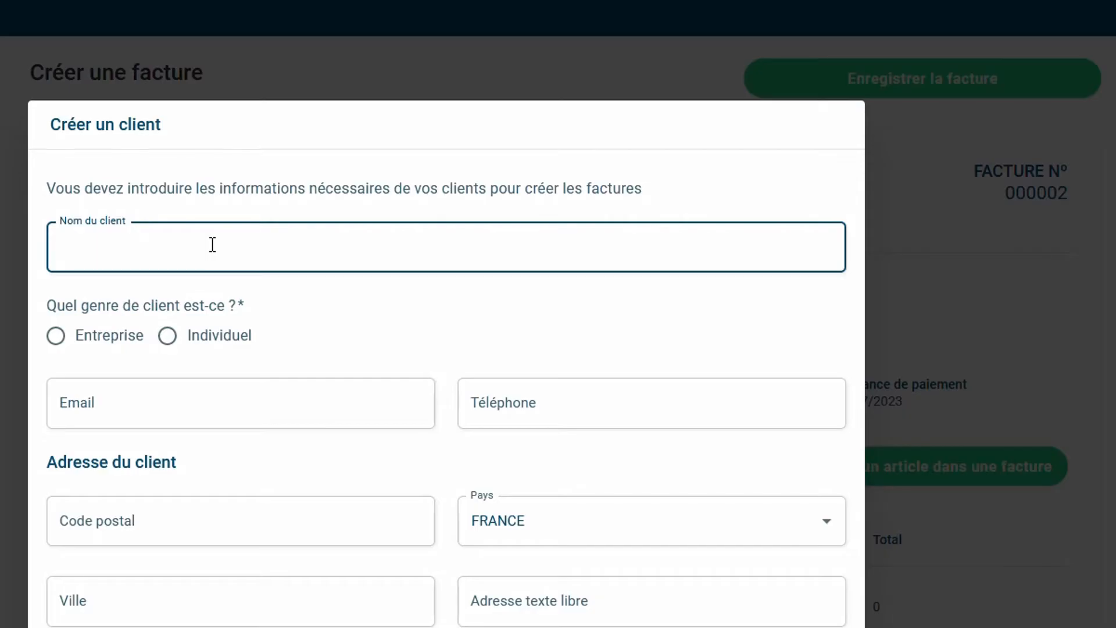
type("Alpha Clinical Research")
key("BackSpace")
key("BackSpace")
key("BackSpace")
key("BackSpace")
key("BackSpace")
key("BackSpace")
key("BackSpace")
key("BackSpace")
key("BackSpace")
key("BackSpace")
key("BackSpace")
key("BackSpace")
key("BackSpace")
key("BackSpace")
key("BackSpace")
key("BackSpace")
key("BackSpace")
key("BackSpace")
key("BackSpace")
key("BackSpace")
type("IC")
type("o")
type("ON")
Switch the client type from Entreprise to Individuel and replace the name with the new client's name
left_click(55, 337)
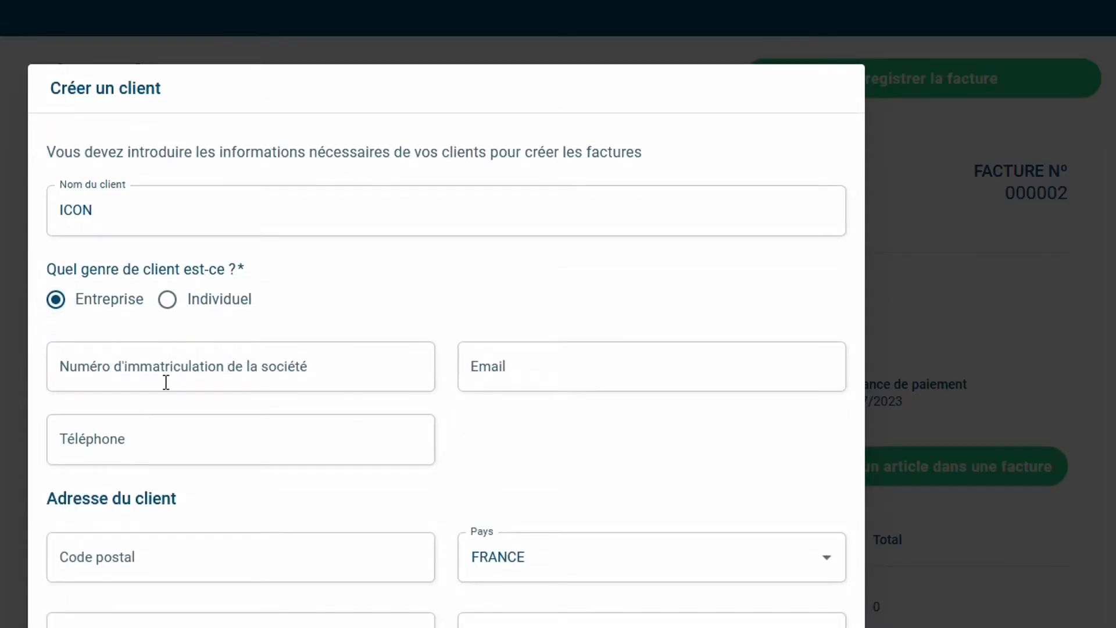
left_click(94, 379)
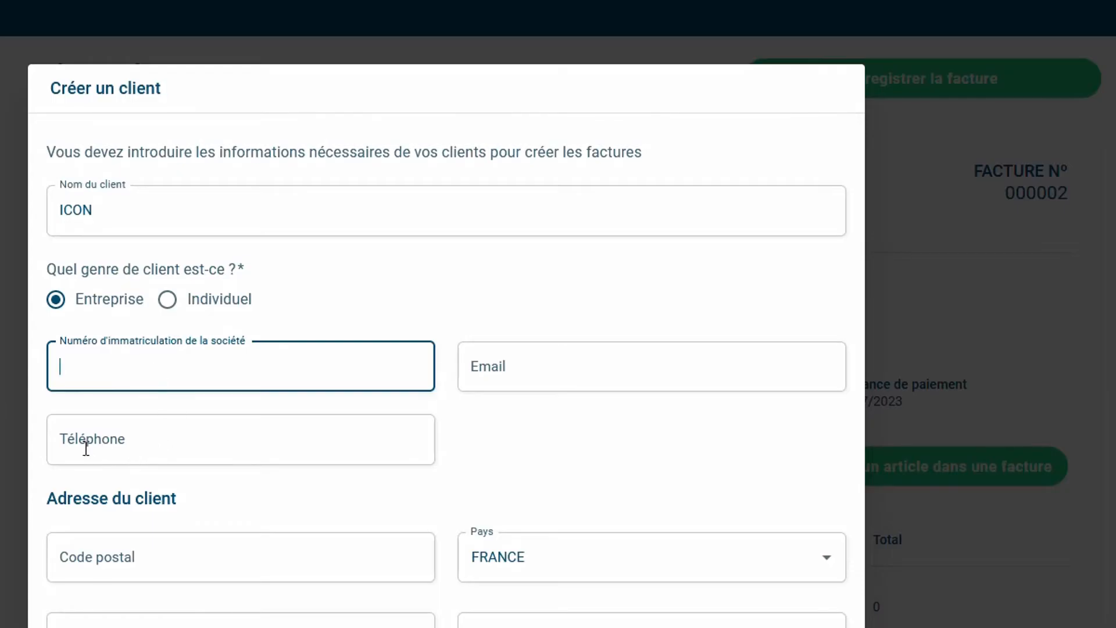
left_click(108, 452)
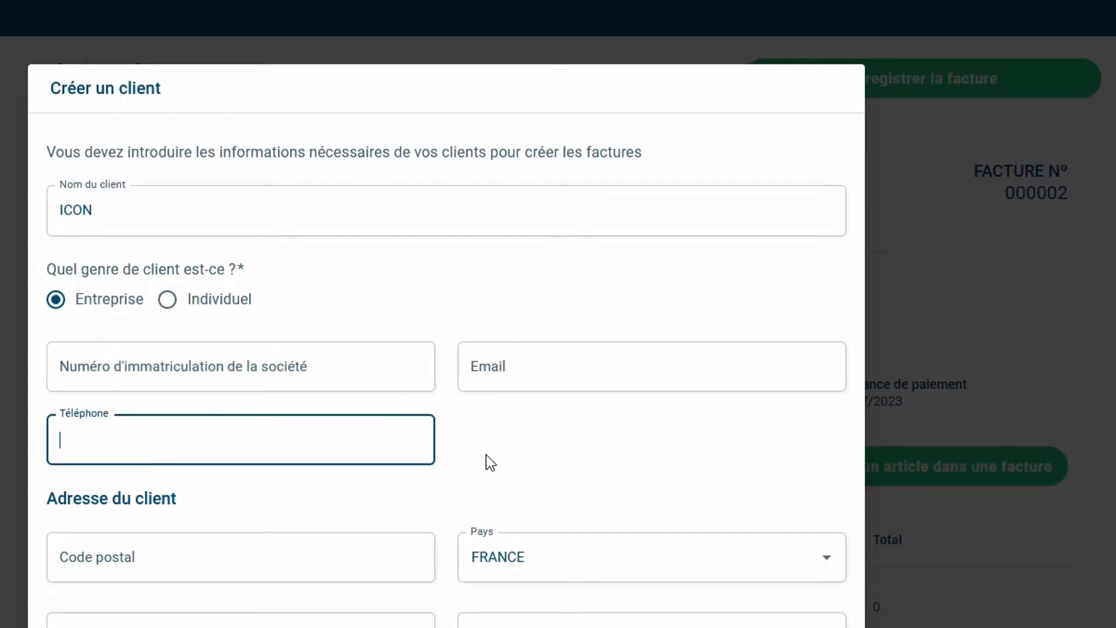
left_click(169, 307)
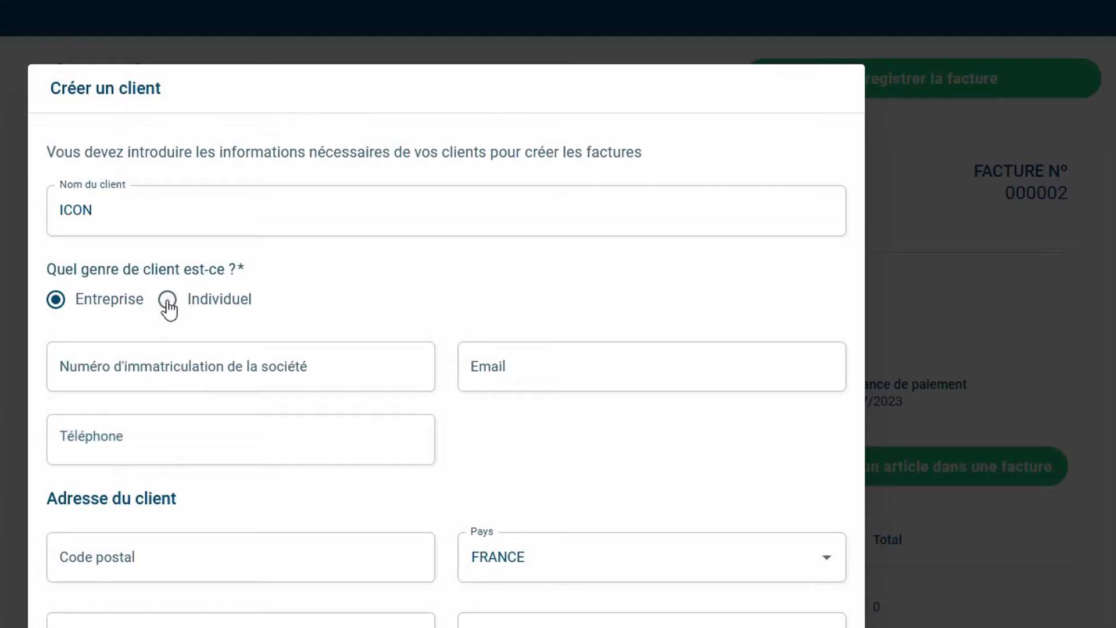
left_click(113, 146)
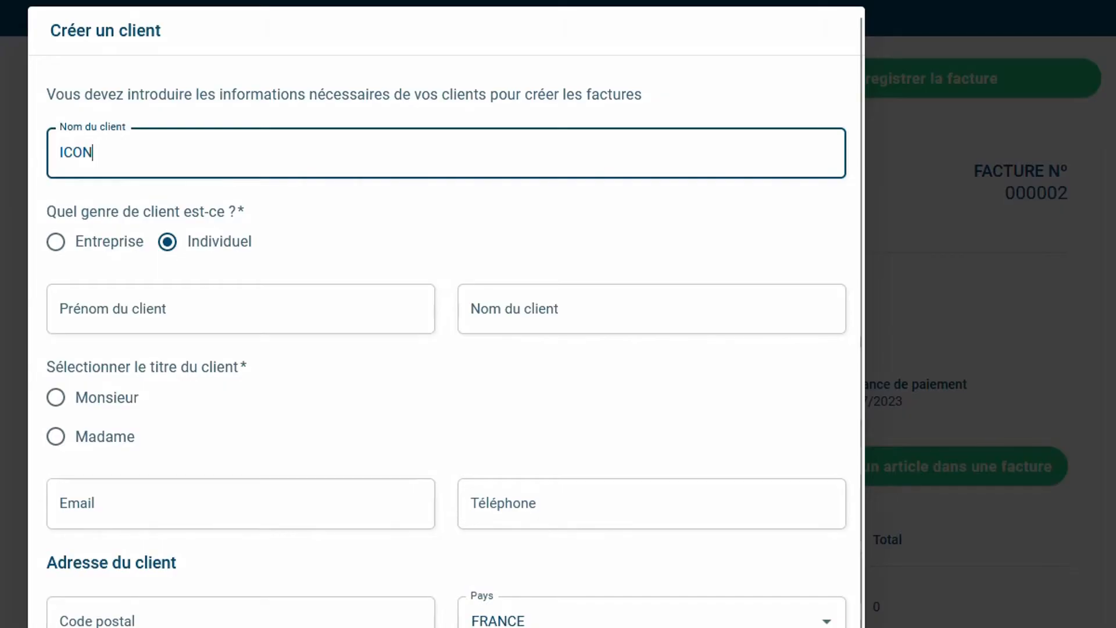
left_click_drag(125, 145, 10, 147)
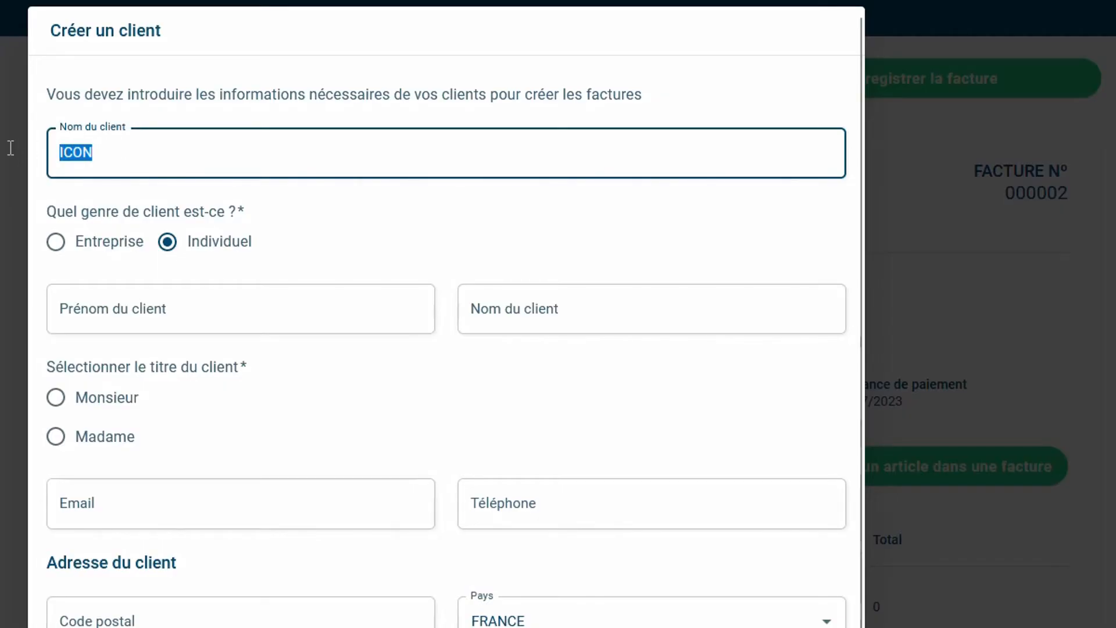
type("Min")
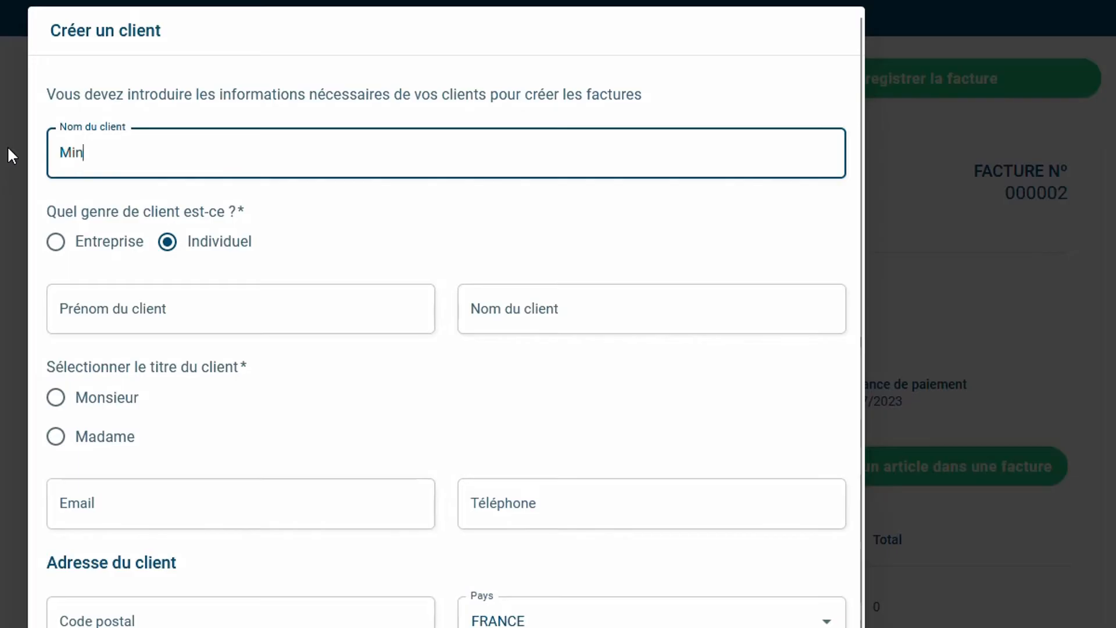
type("ukuu Tutorials")
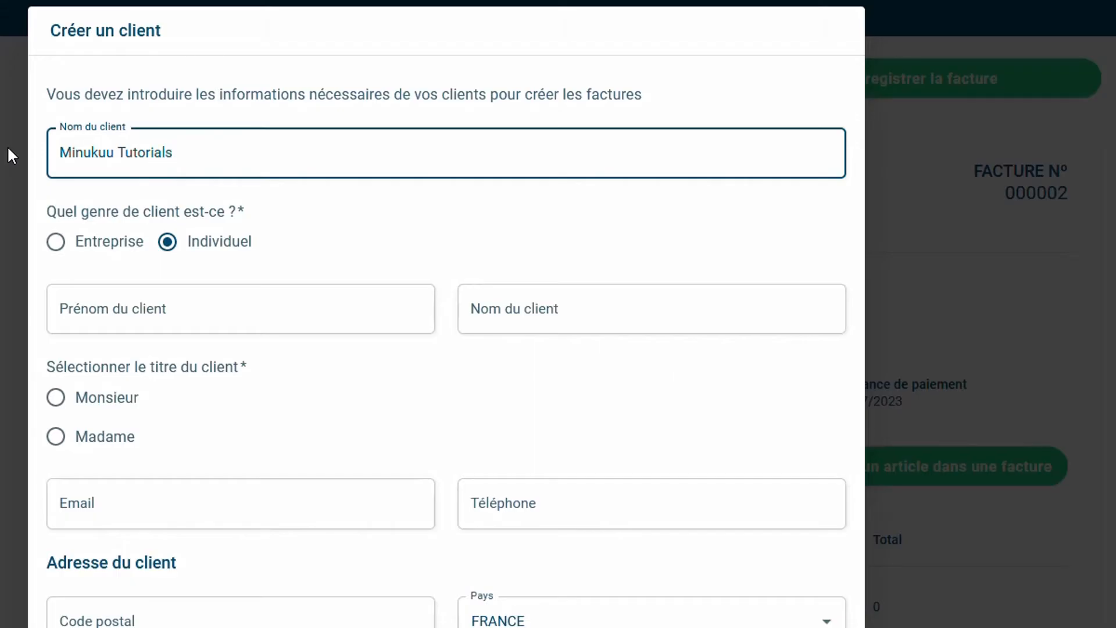
Enter the individual client's first name and surname, and set the title to Monsieur
left_click(169, 243)
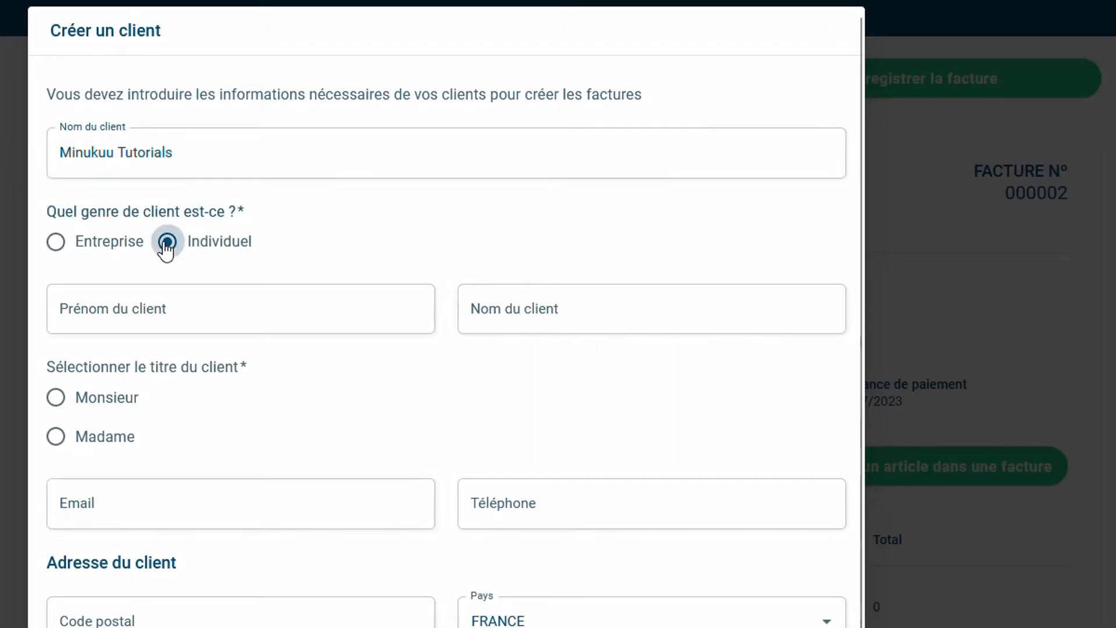
left_click(182, 319)
left_click(523, 327)
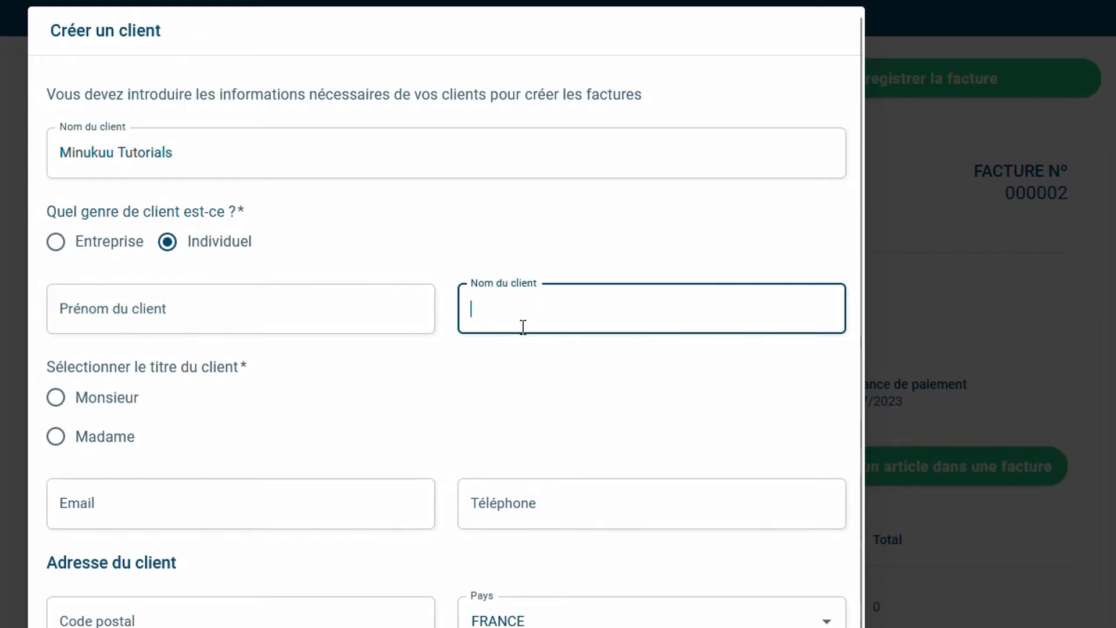
left_click(278, 317)
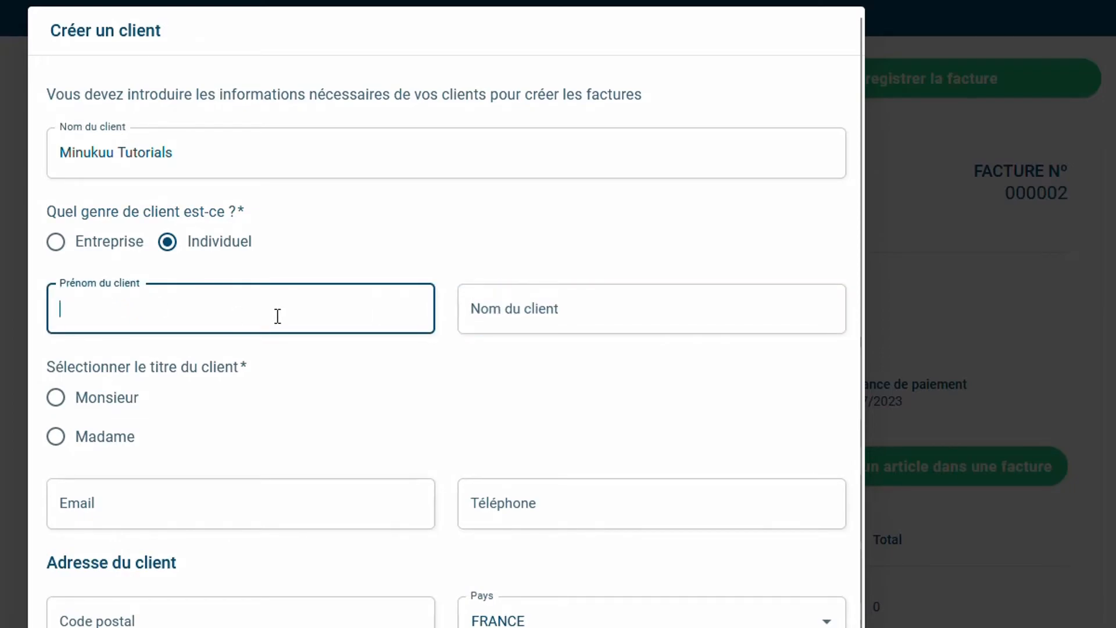
type("M")
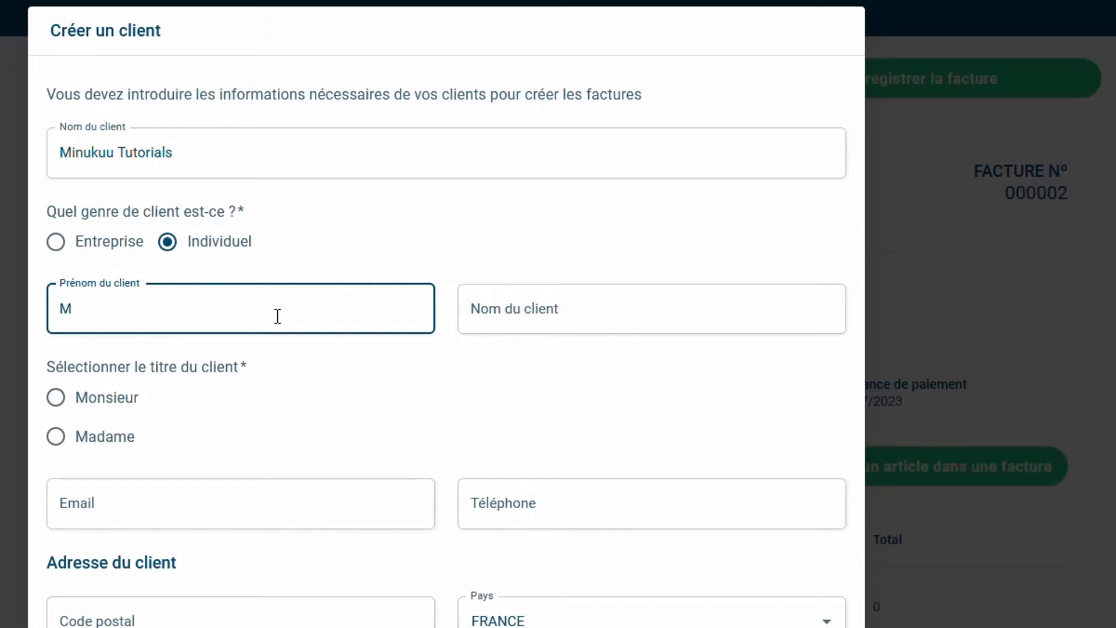
type("inukuu")
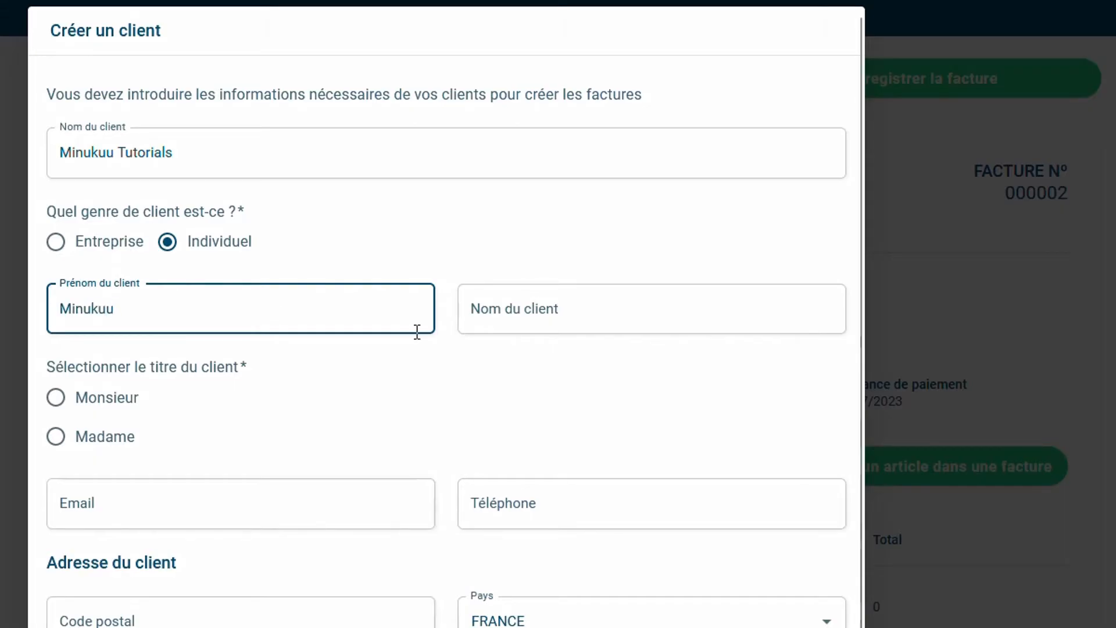
left_click(536, 298)
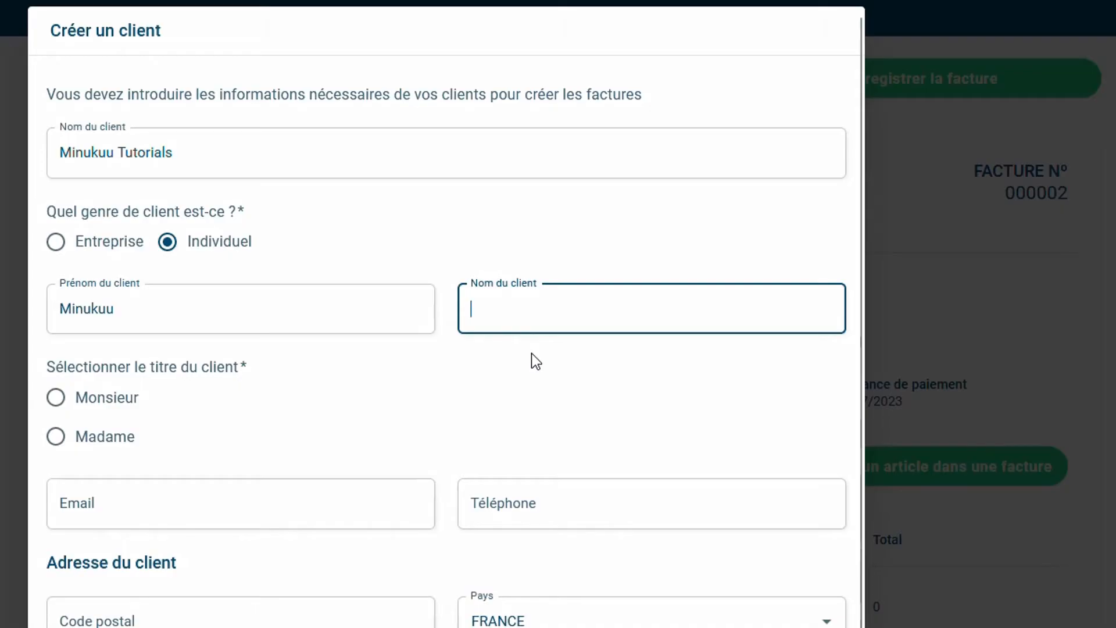
type("Tutorials")
left_click(58, 397)
Fill in the client's e-mail address, correcting the autocompleted suggestion
left_click(168, 520)
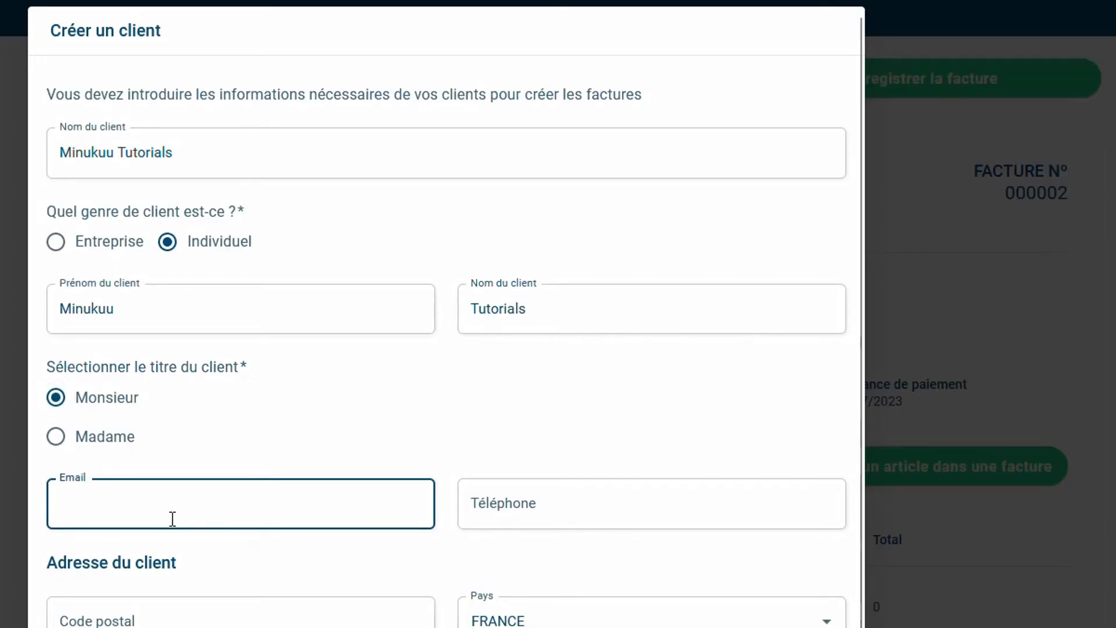
type("saa")
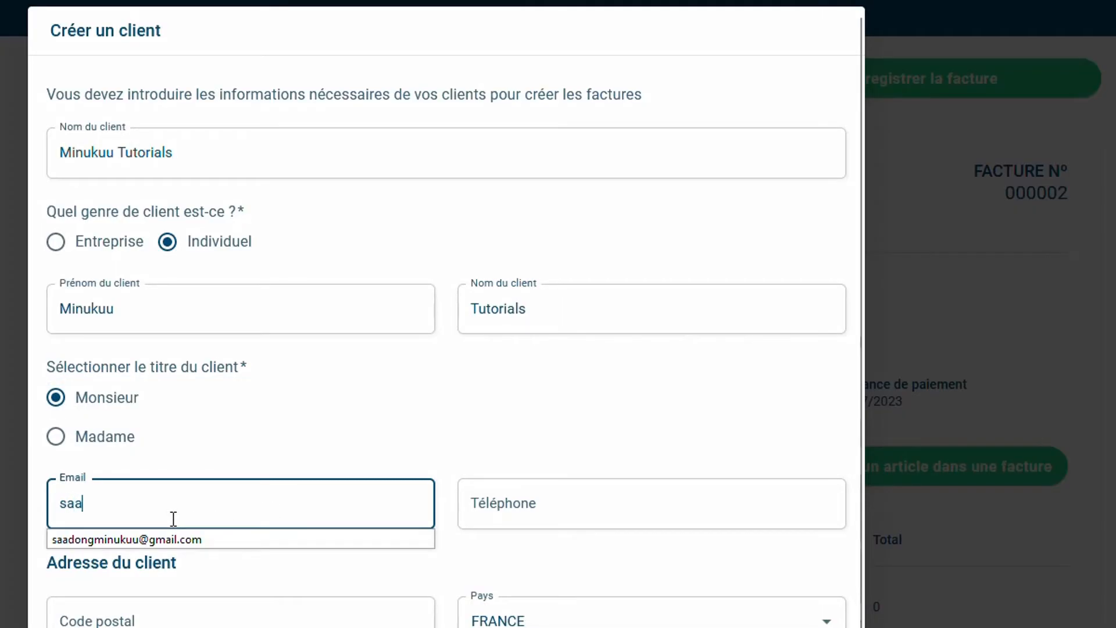
left_click(192, 541)
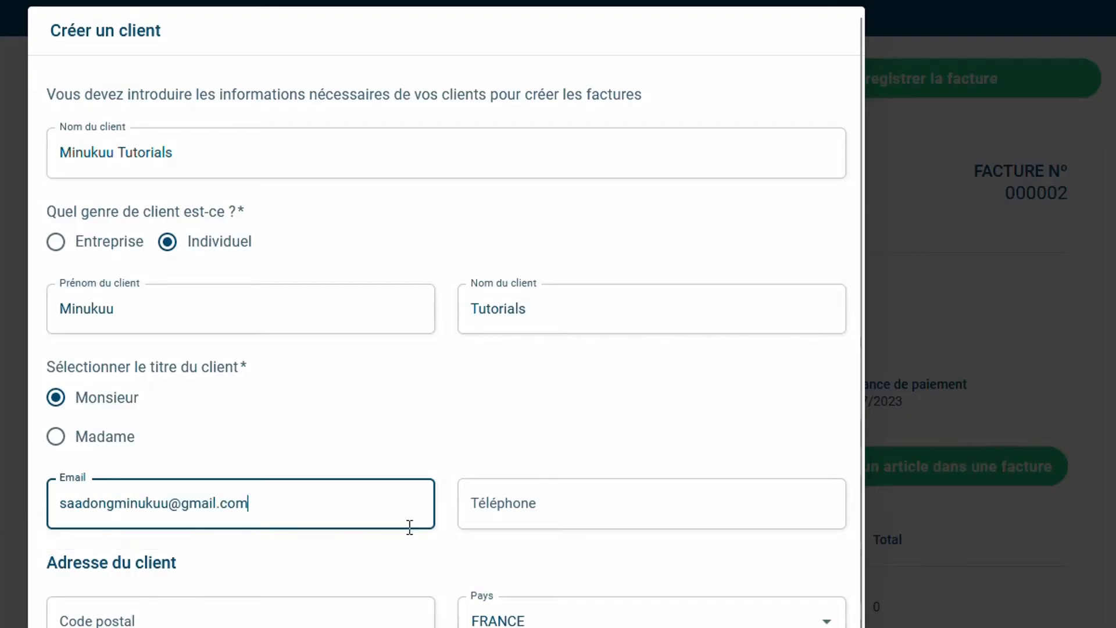
left_click(115, 505)
key("BackSpace")
key("BackSpace")
key("BackSpace")
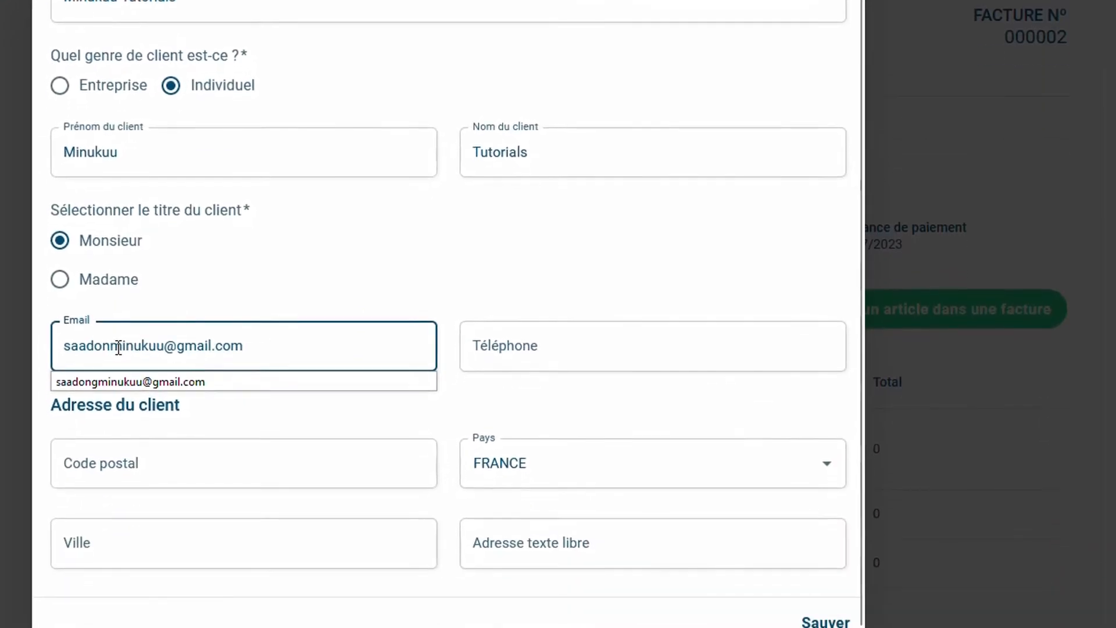
key("BackSpace")
key("BackSpace")
key("BackSpace")
key("BackSpace")
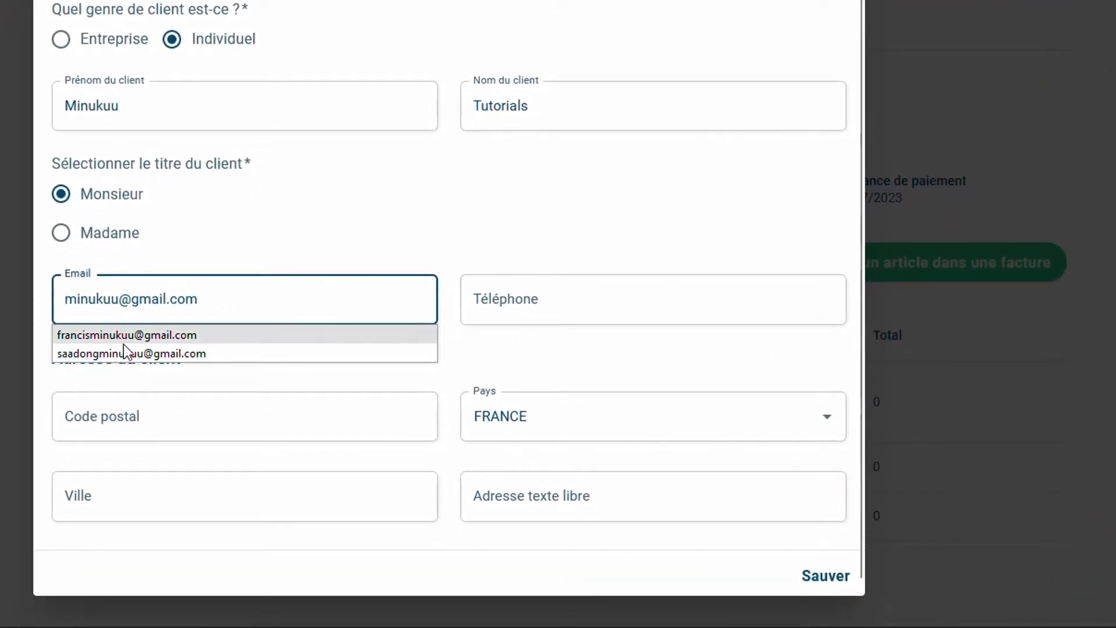
left_click(119, 299)
type("tutorials")
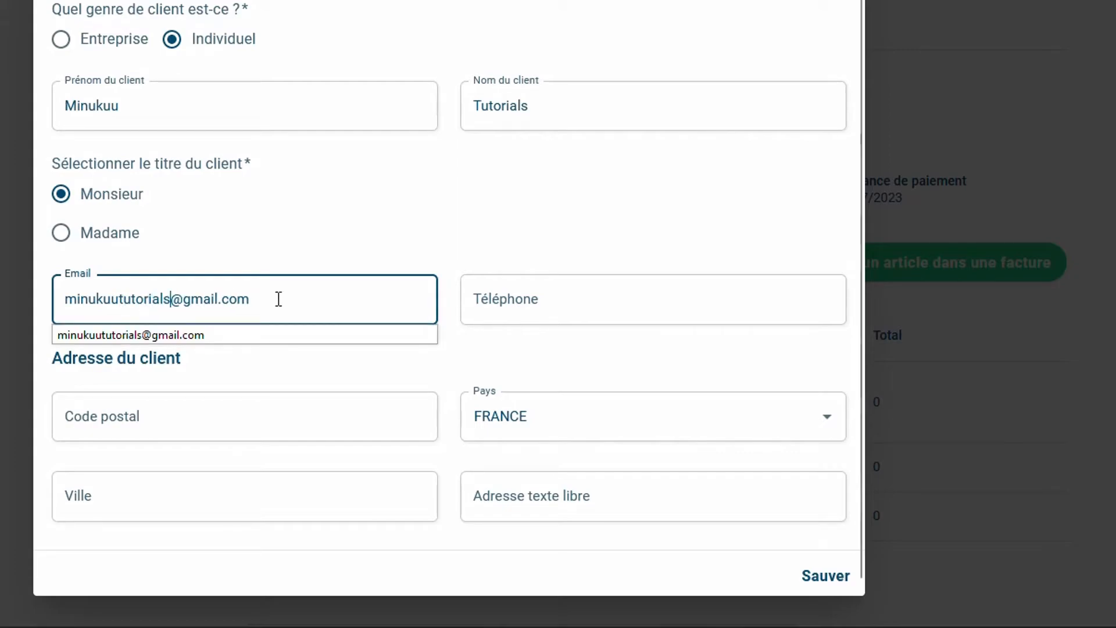
left_click(209, 336)
Enter the client's phone number and set the city to Paris
left_click(542, 306)
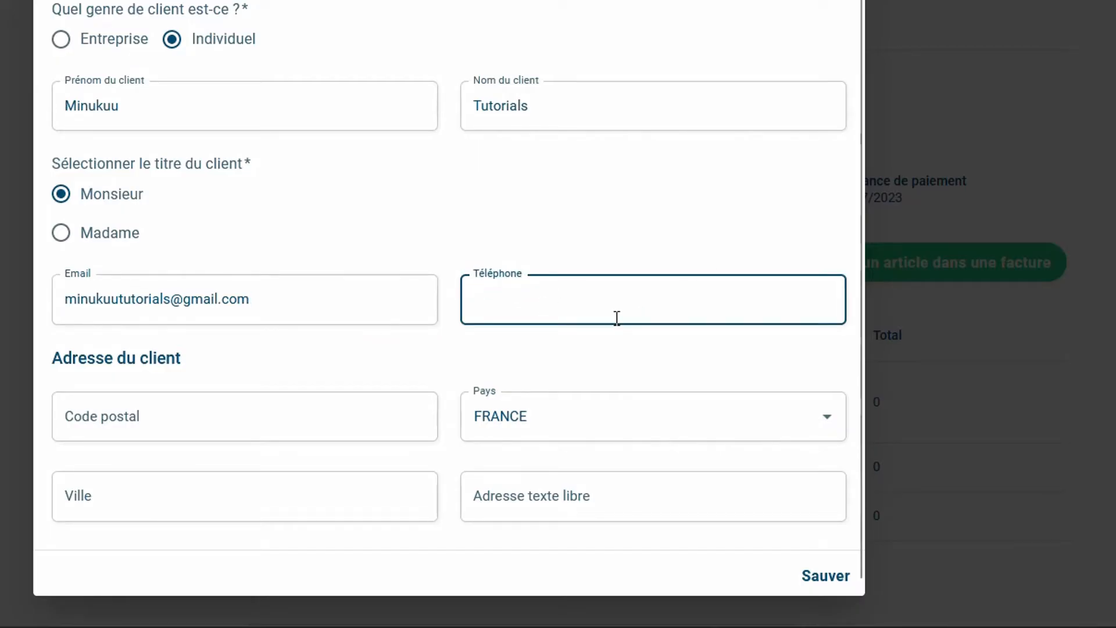
type("02")
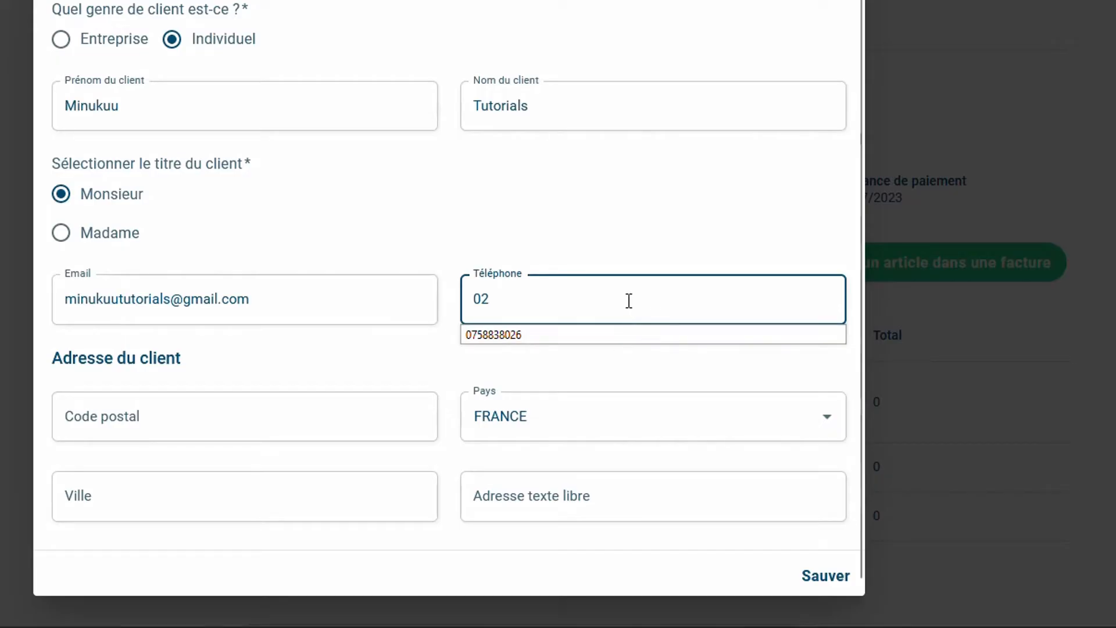
type("22222222")
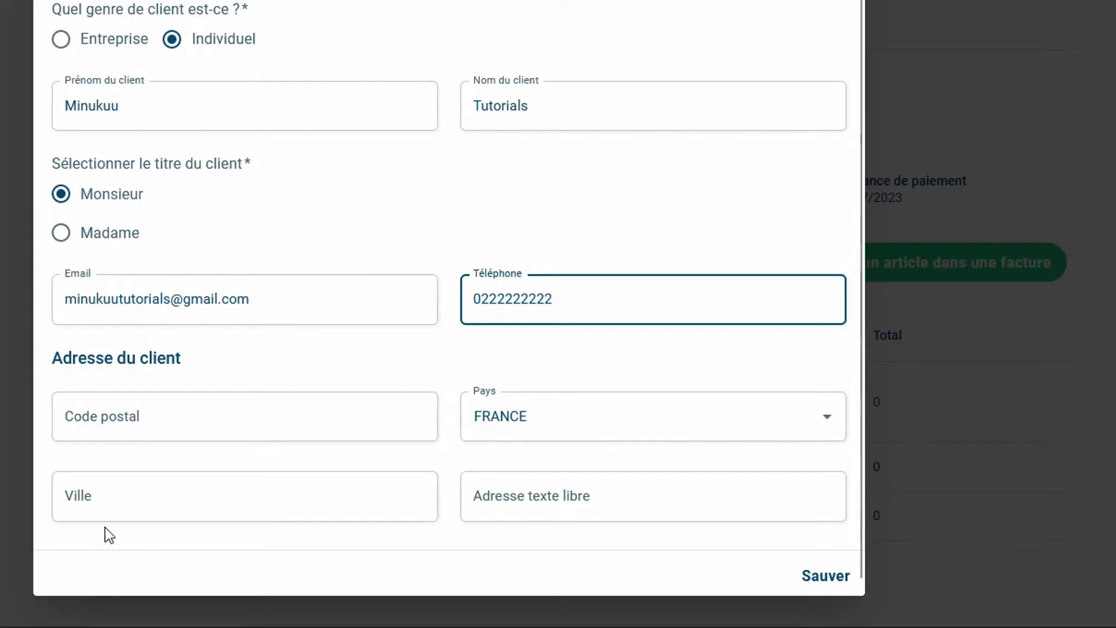
left_click(220, 498)
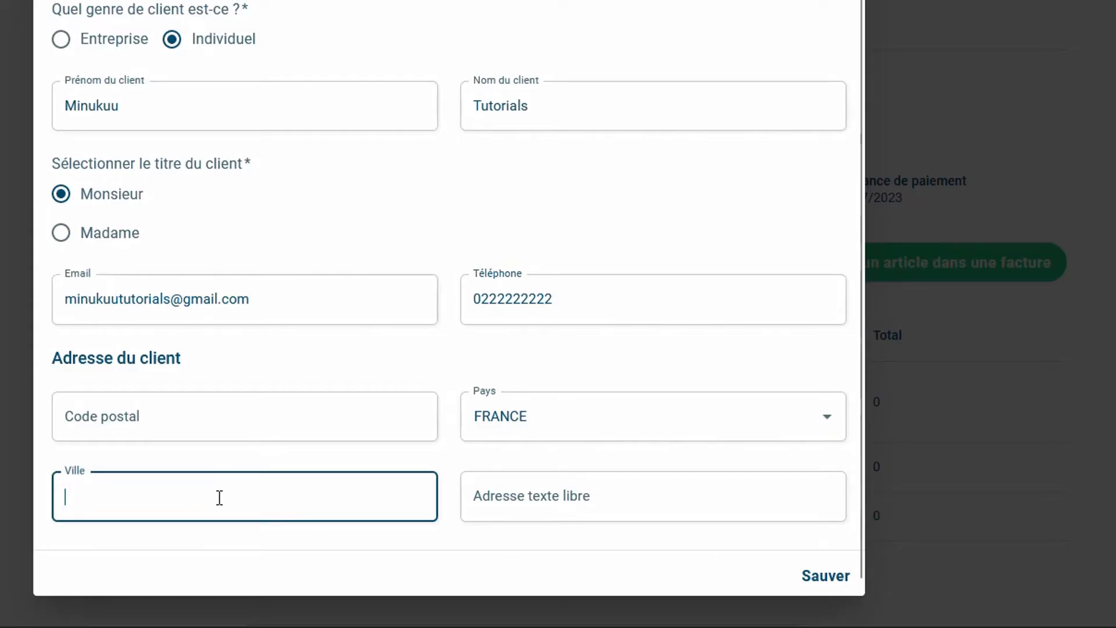
type("Paris")
Save the new client onto the invoice and type Monitoring as the first article name
left_click(824, 577)
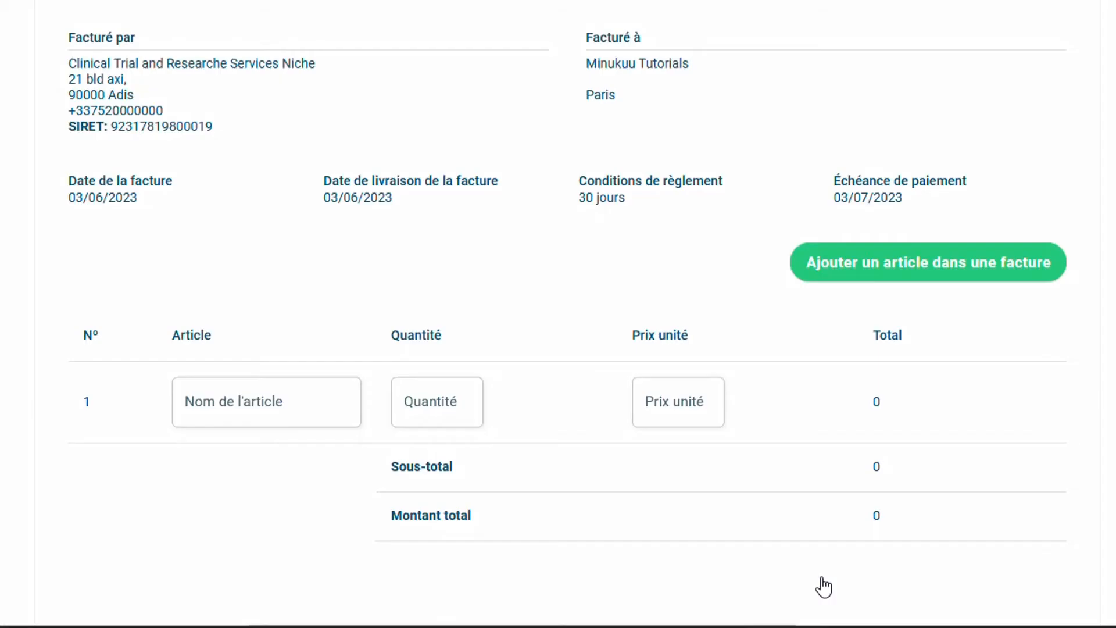
scroll(553, 325, "down", 1)
scroll(540, 325, "up", 1)
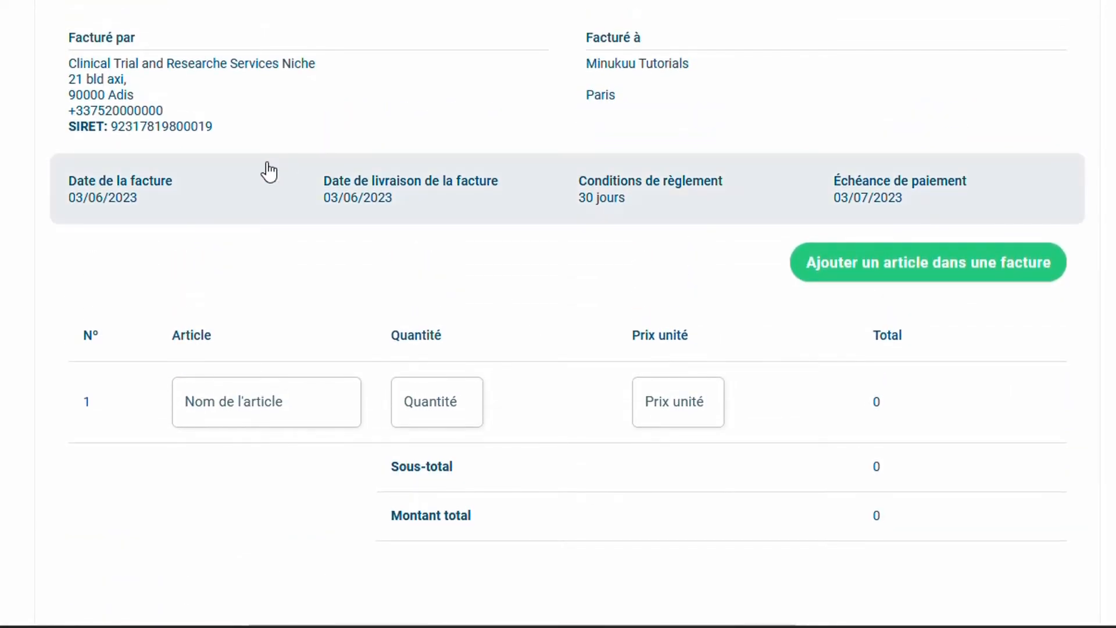
scroll(269, 172, "down", 3)
scroll(268, 171, "up", 1)
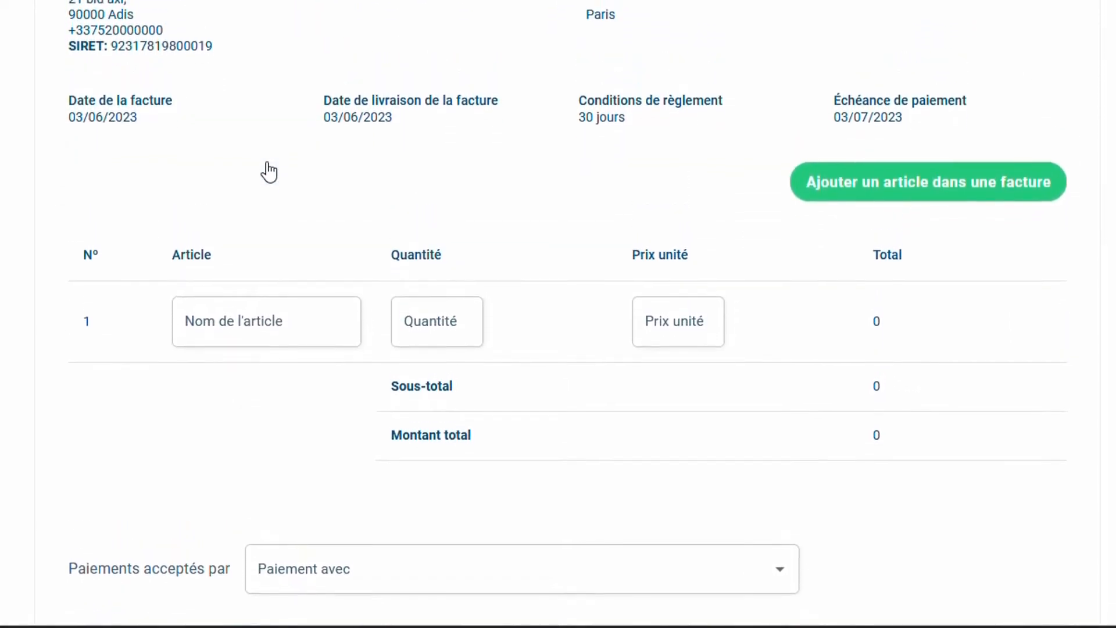
scroll(268, 171, "up", 1)
scroll(268, 172, "down", 3)
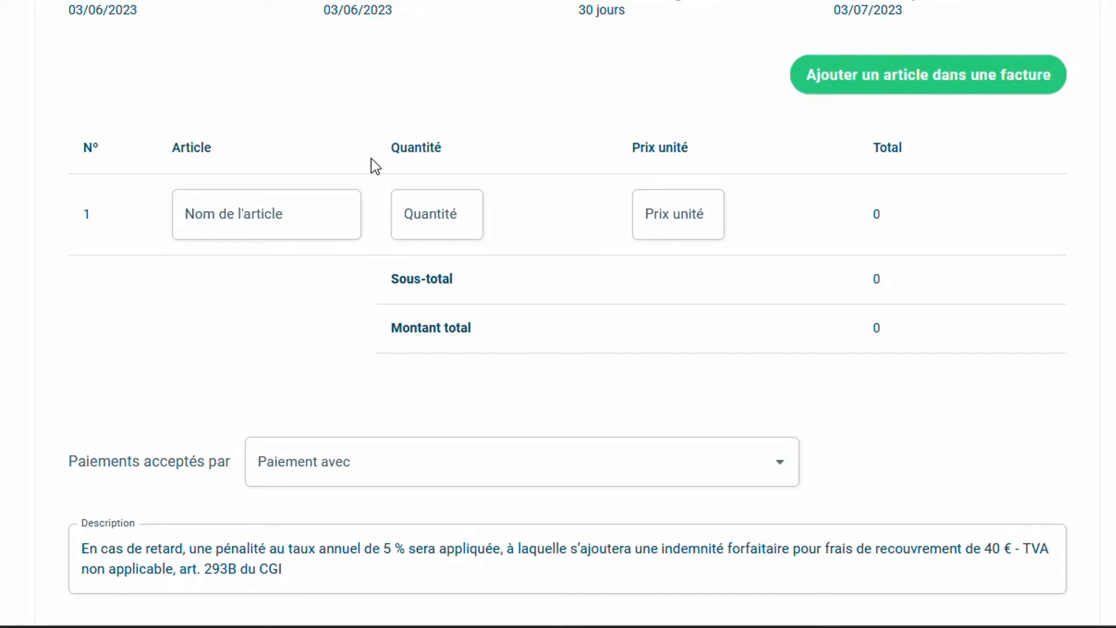
left_click(299, 210)
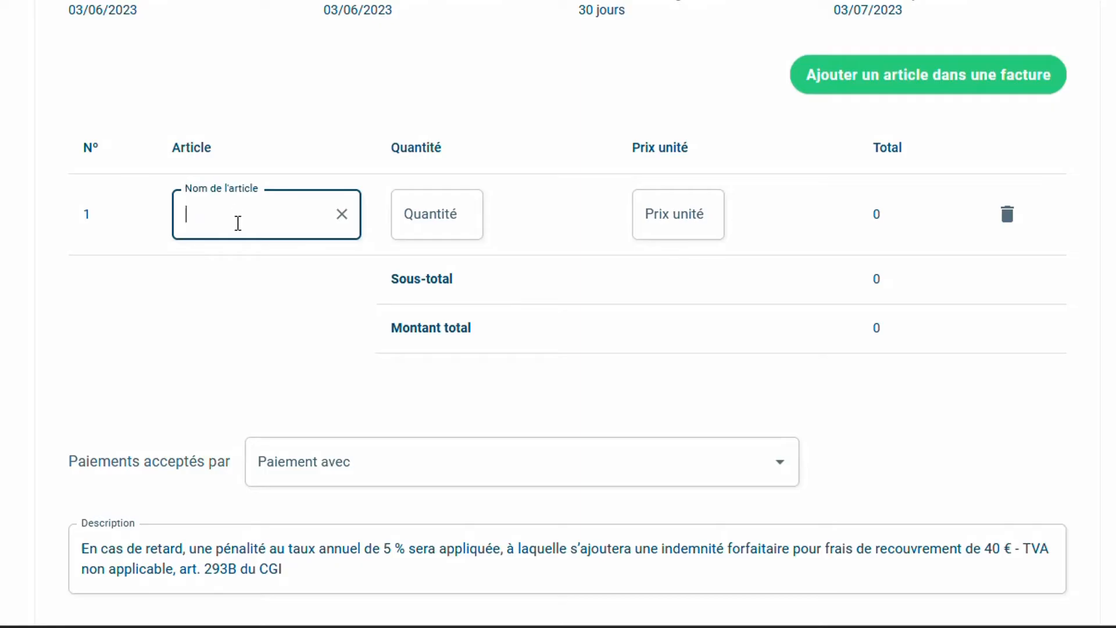
type("M")
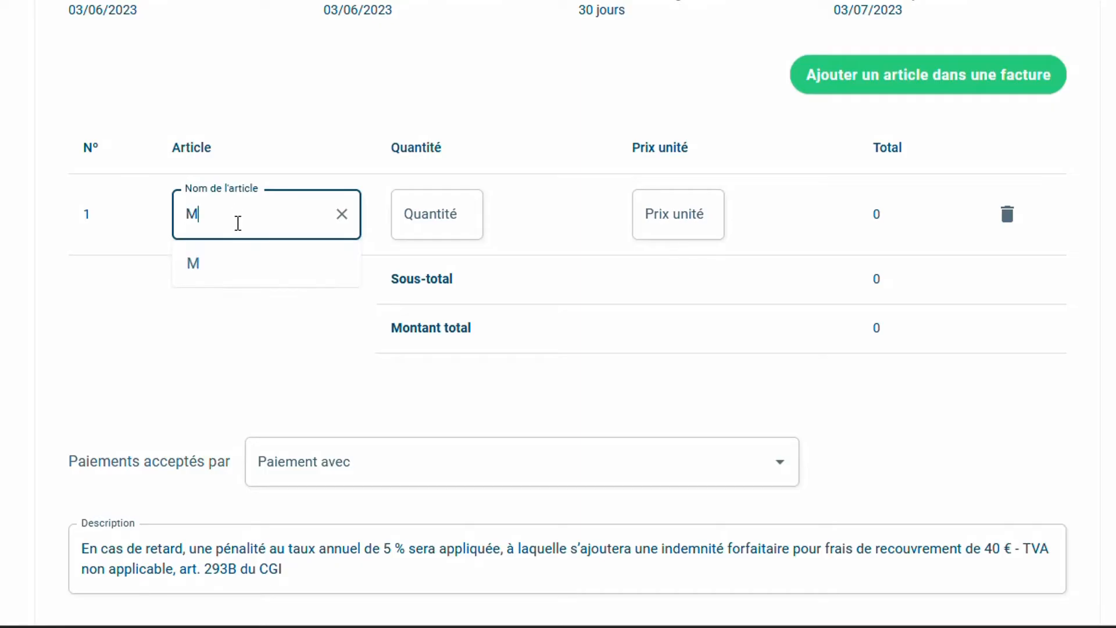
type("onitoring")
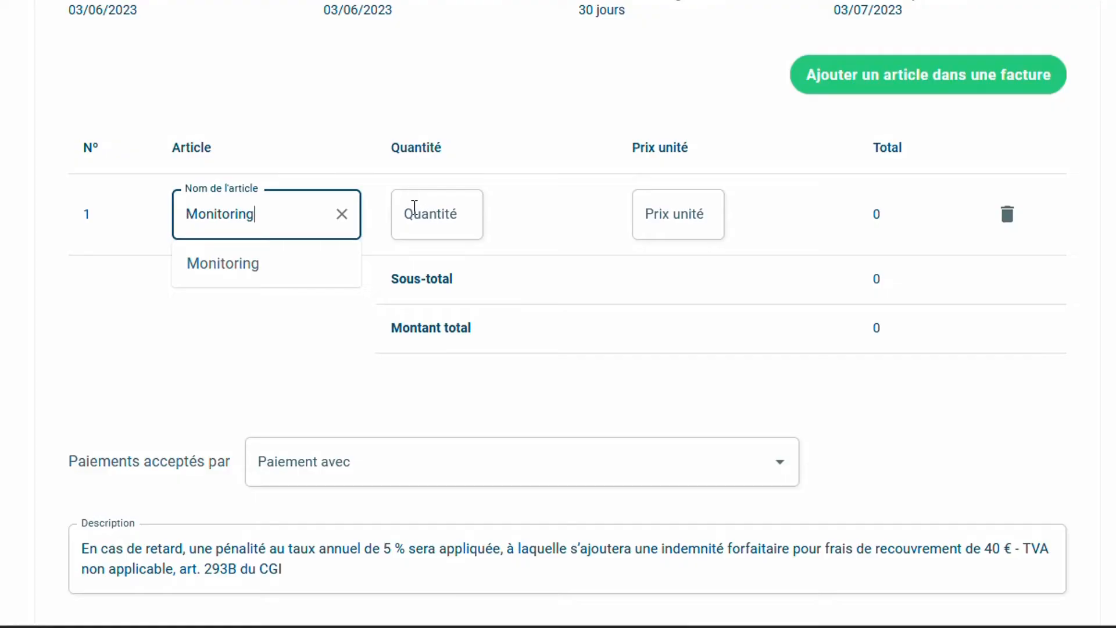
Give the Monitoring line quantity 1 and unit price 20€
left_click(448, 217)
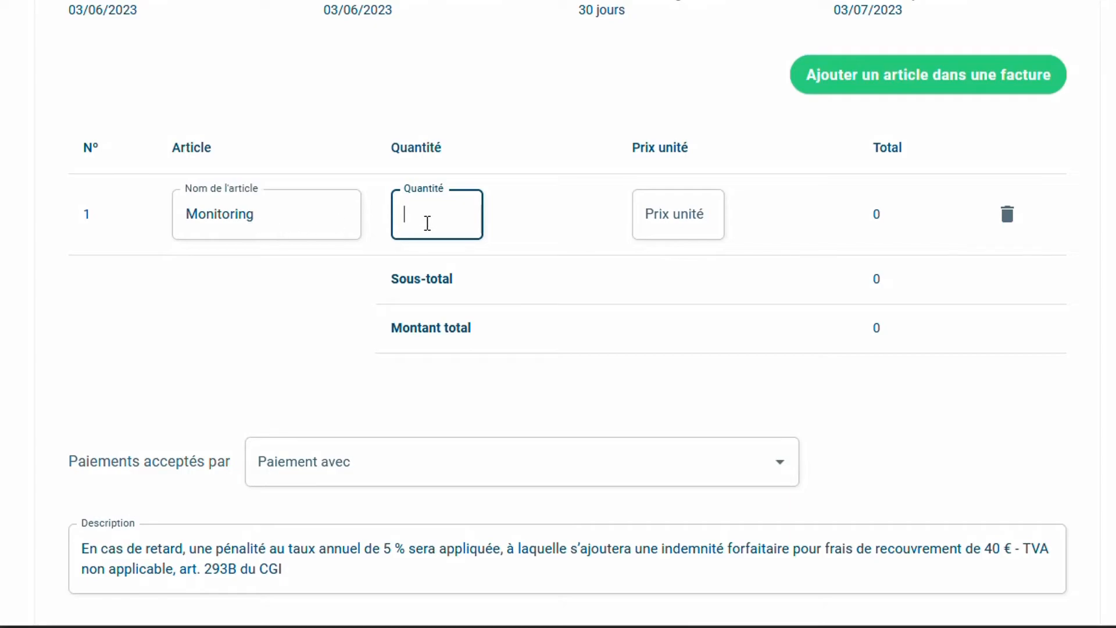
type("1")
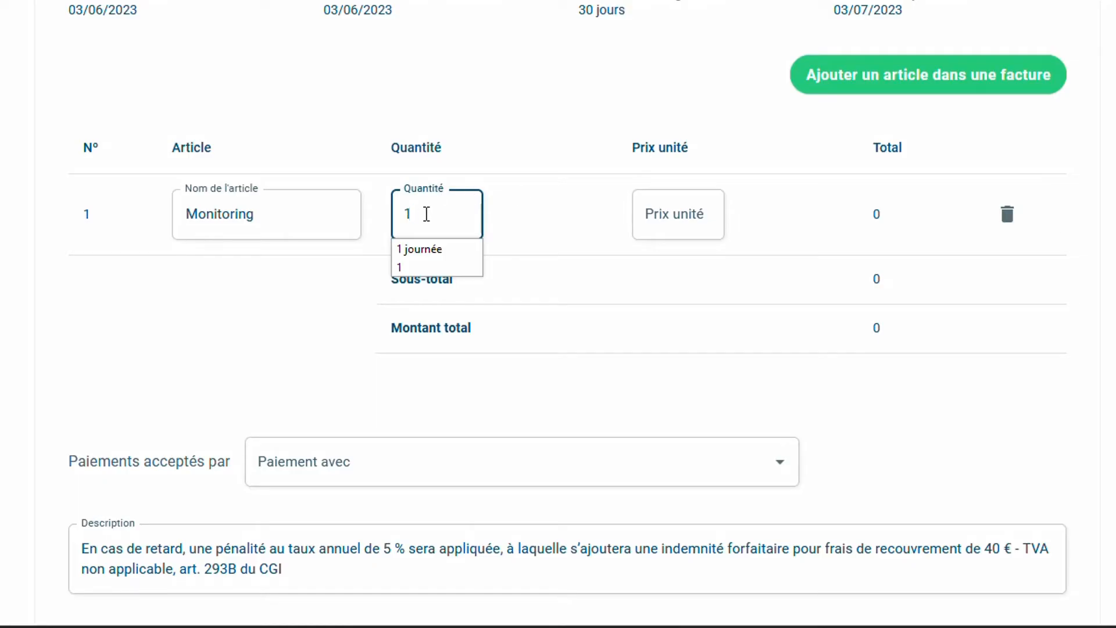
left_click(658, 212)
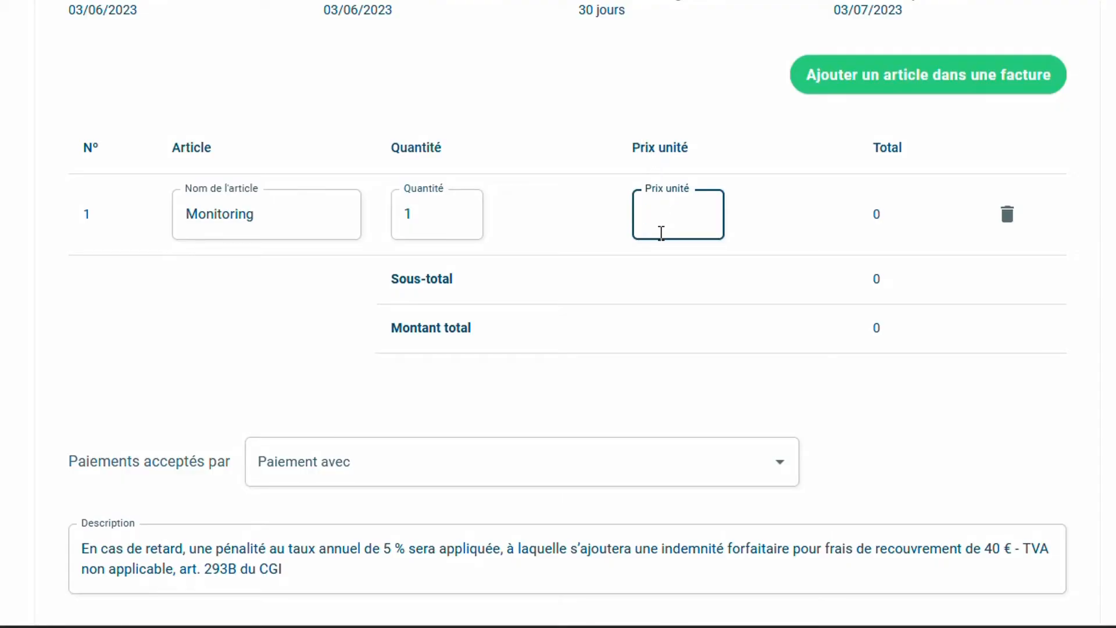
type("20")
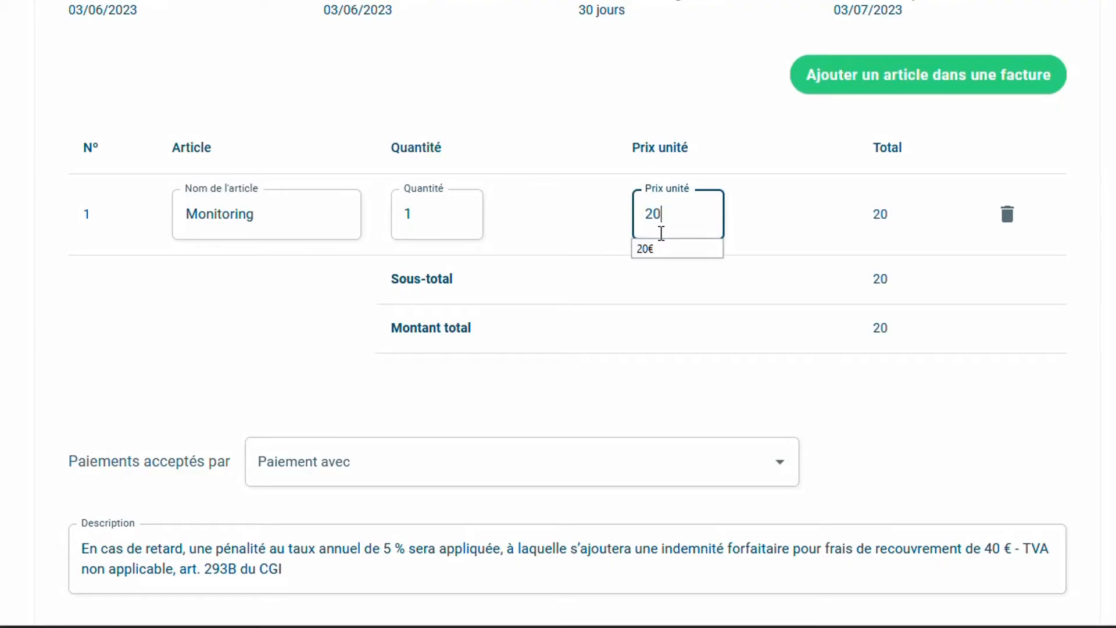
left_click(671, 247)
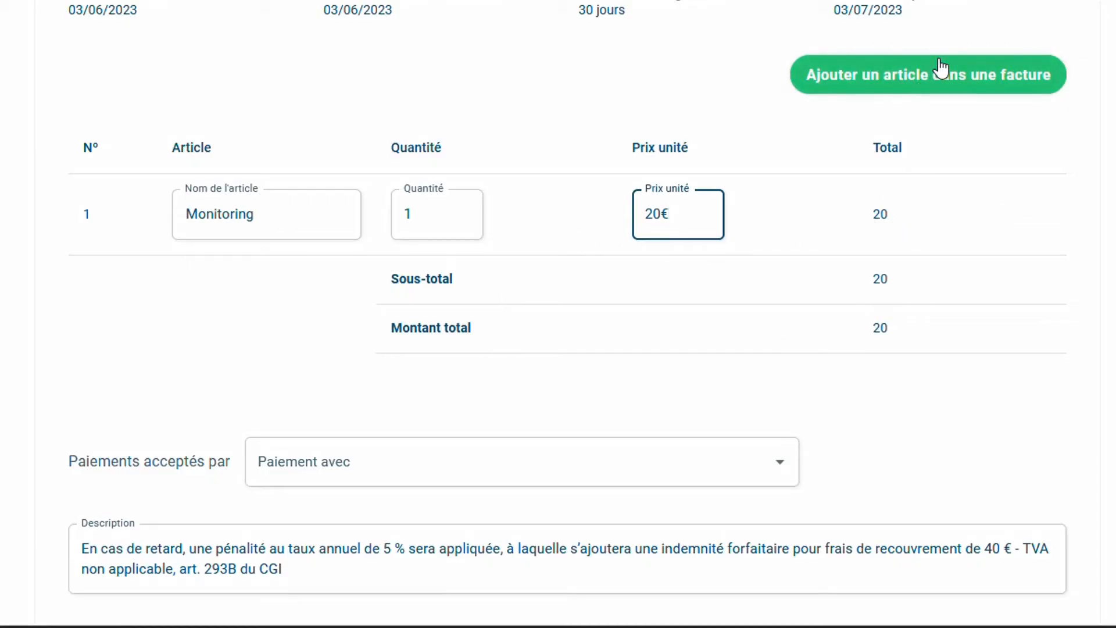
Add a second line, Analyses, quantity 2 at 25, bringing the total to 70
left_click(932, 86)
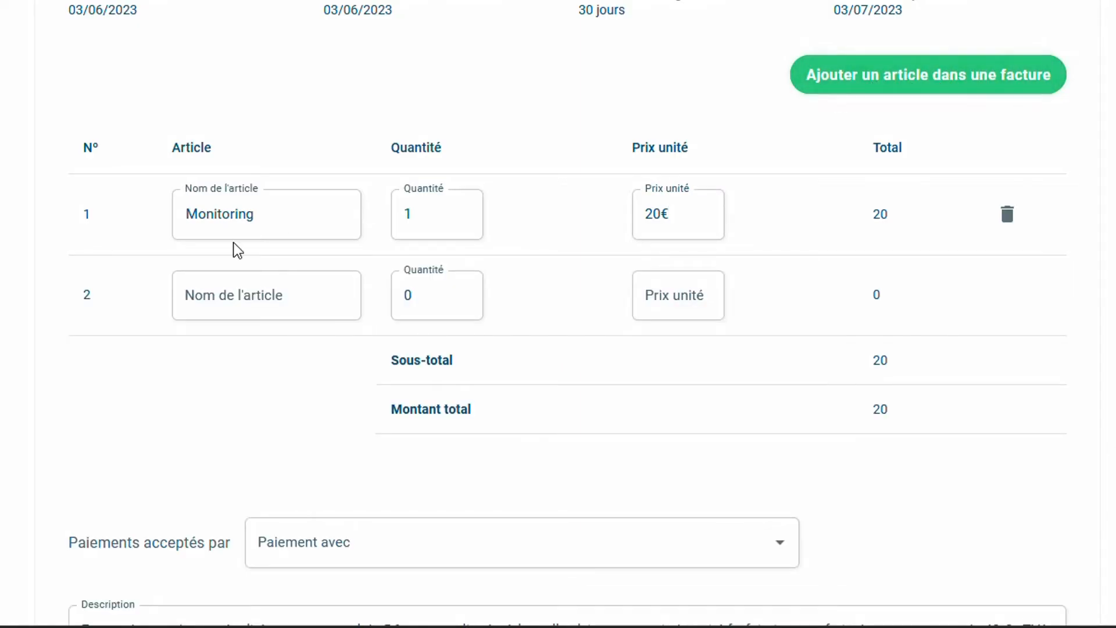
left_click(244, 299)
type("A")
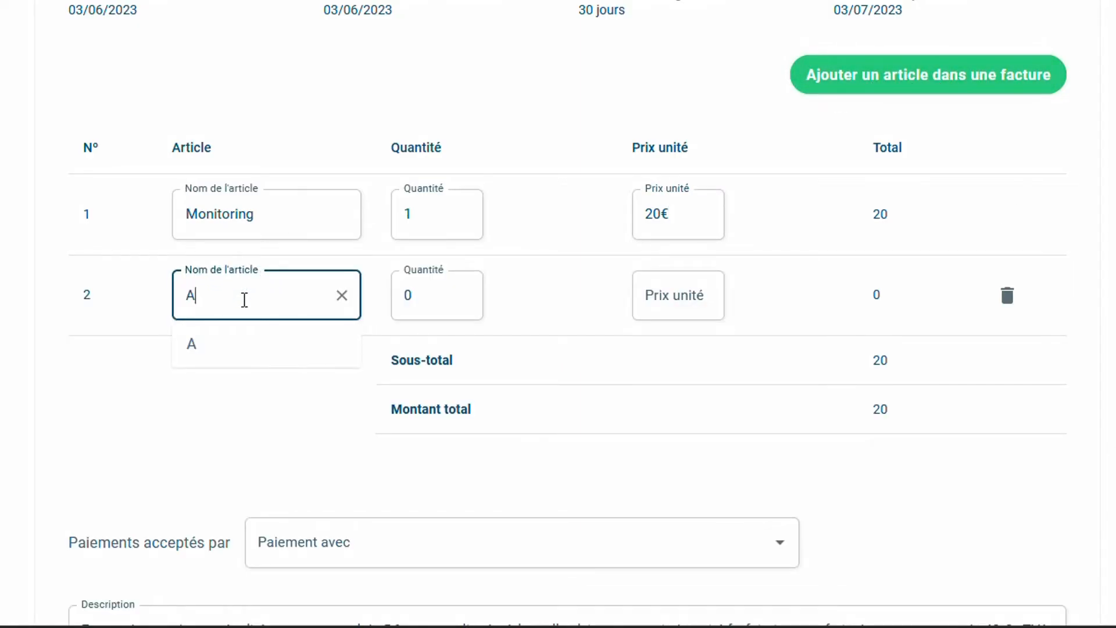
type("nalyses")
left_click(444, 297)
key("BackSpace")
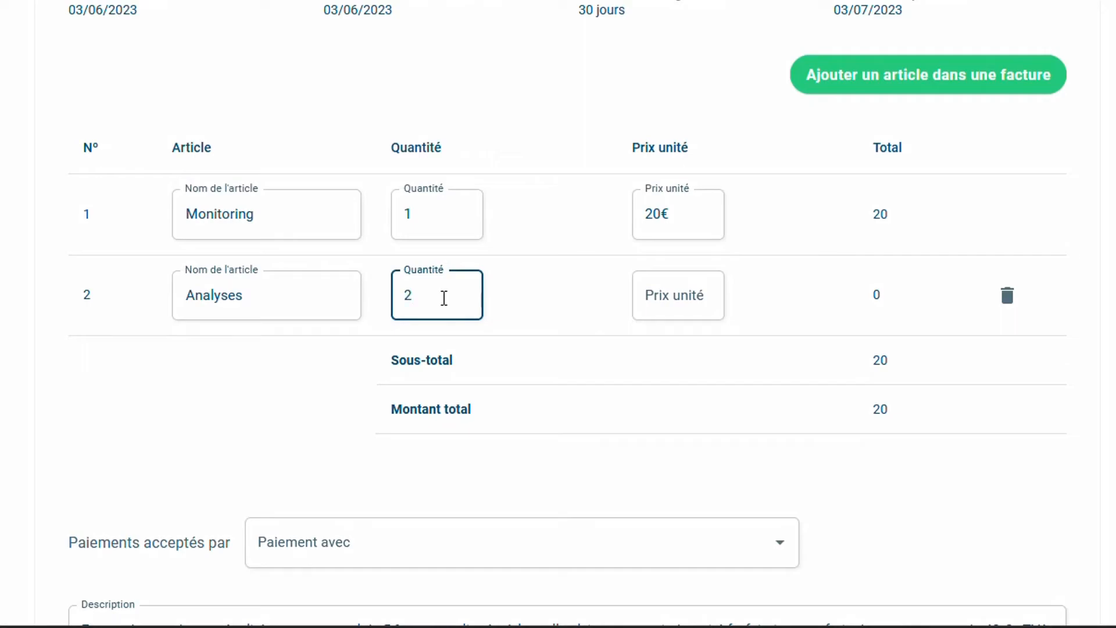
left_click(691, 297)
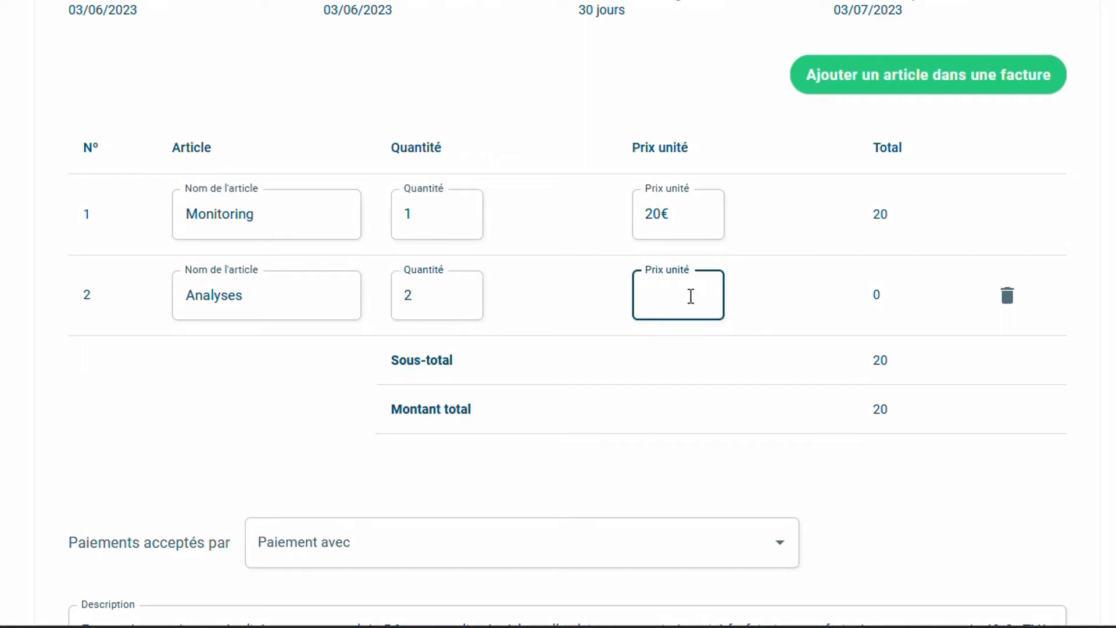
type("25")
key("Tab")
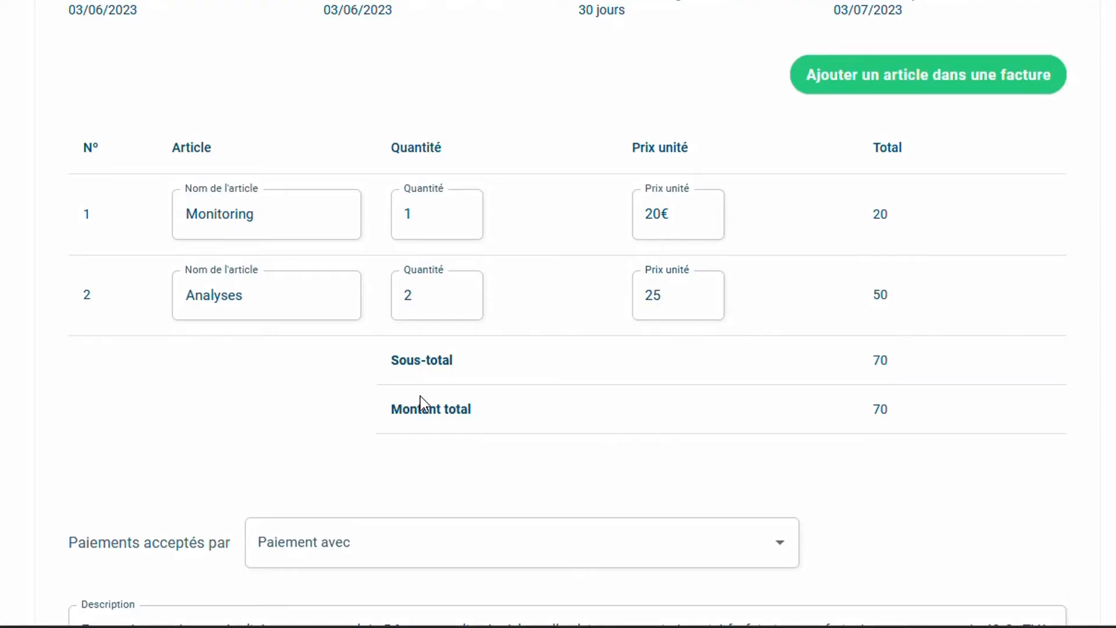
scroll(474, 455, "down", 2)
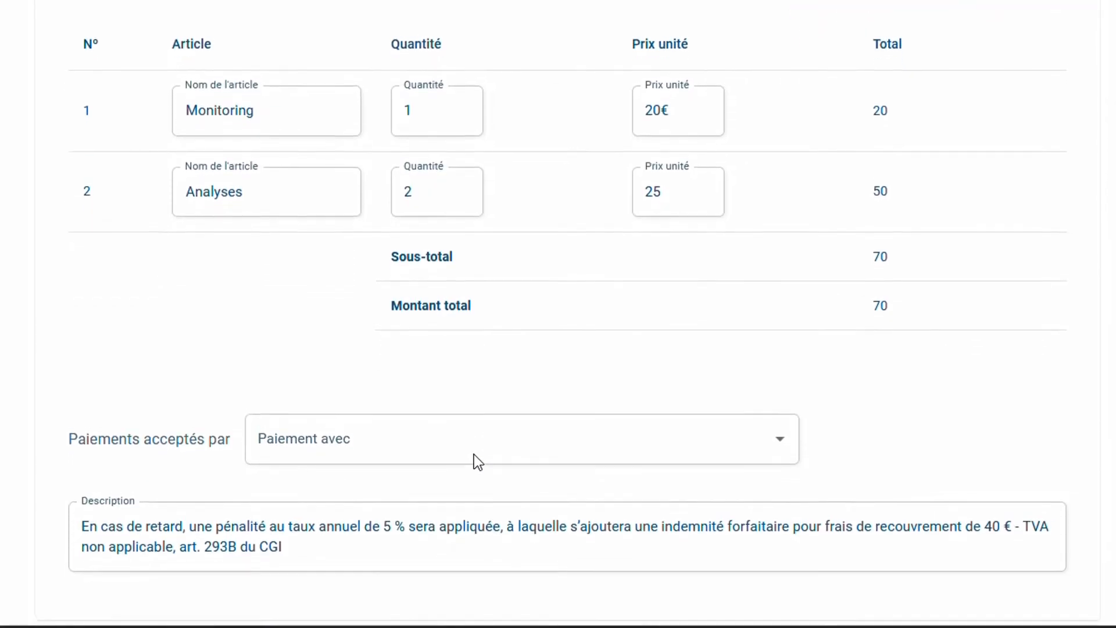
scroll(474, 454, "up", 3)
scroll(474, 455, "up", 1)
scroll(474, 455, "down", 4)
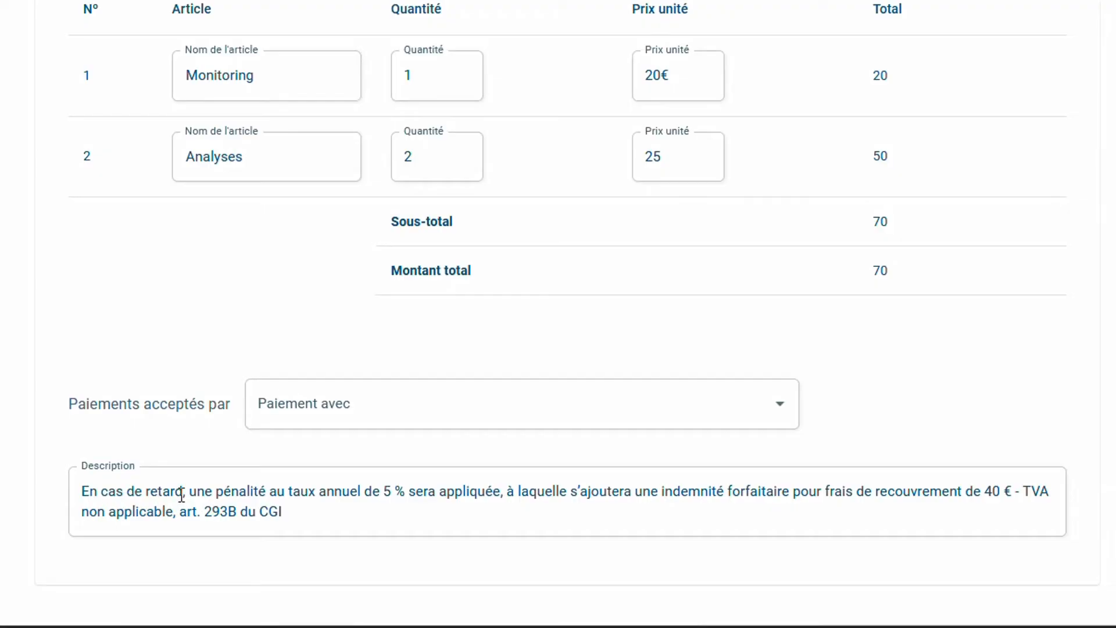
scroll(492, 433, "up", 1)
scroll(490, 426, "down", 1)
scroll(247, 520, "up", 5)
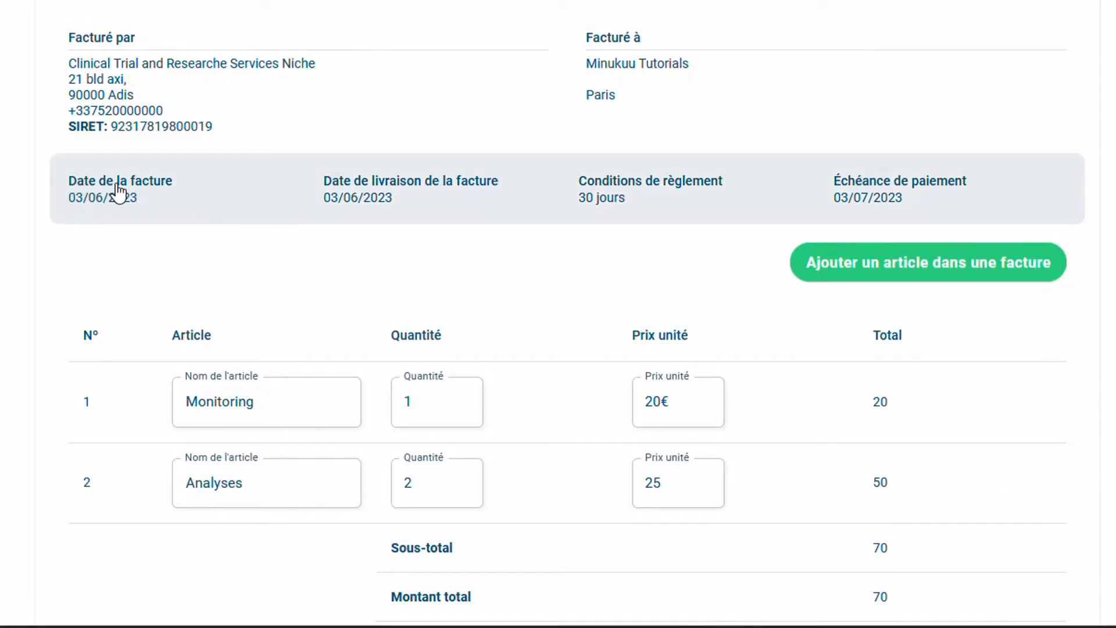
left_click(153, 206)
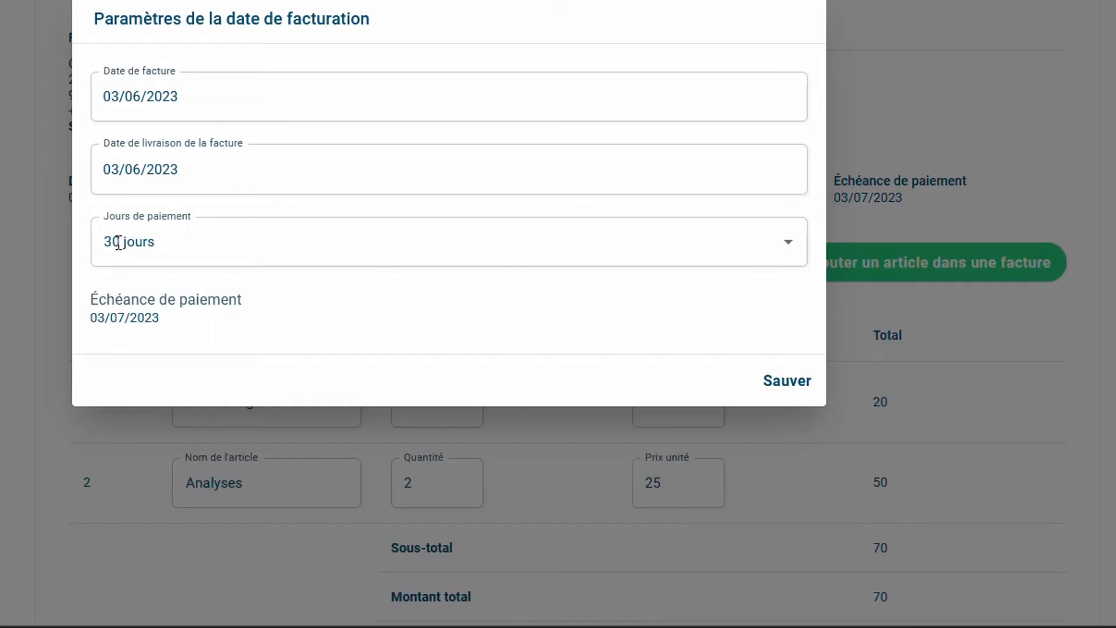
left_click(796, 386)
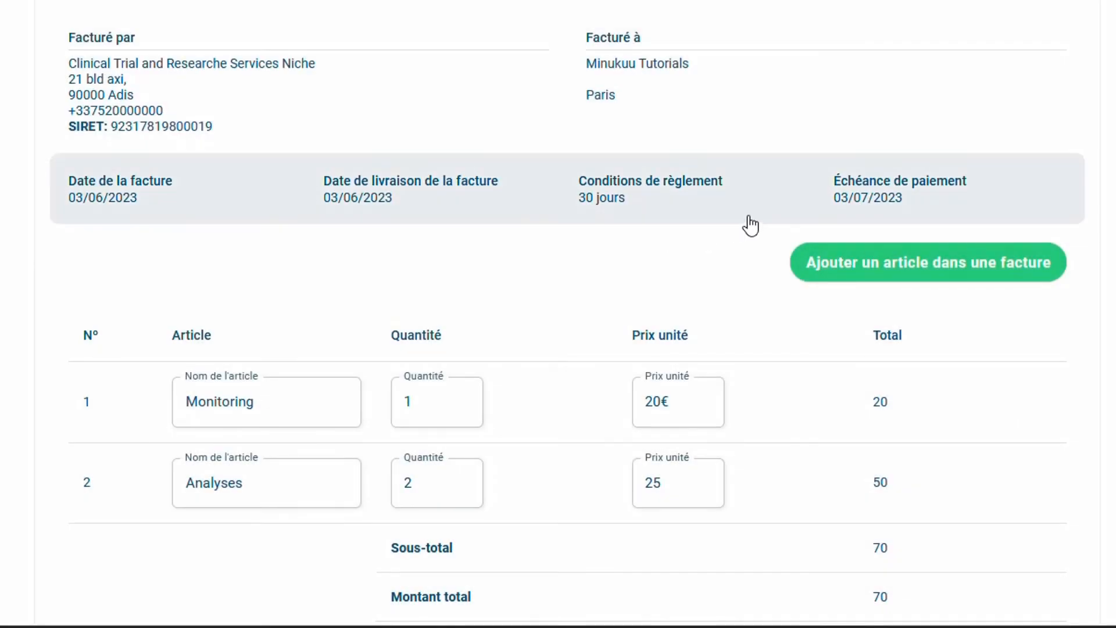
scroll(1110, 358, "down", 5)
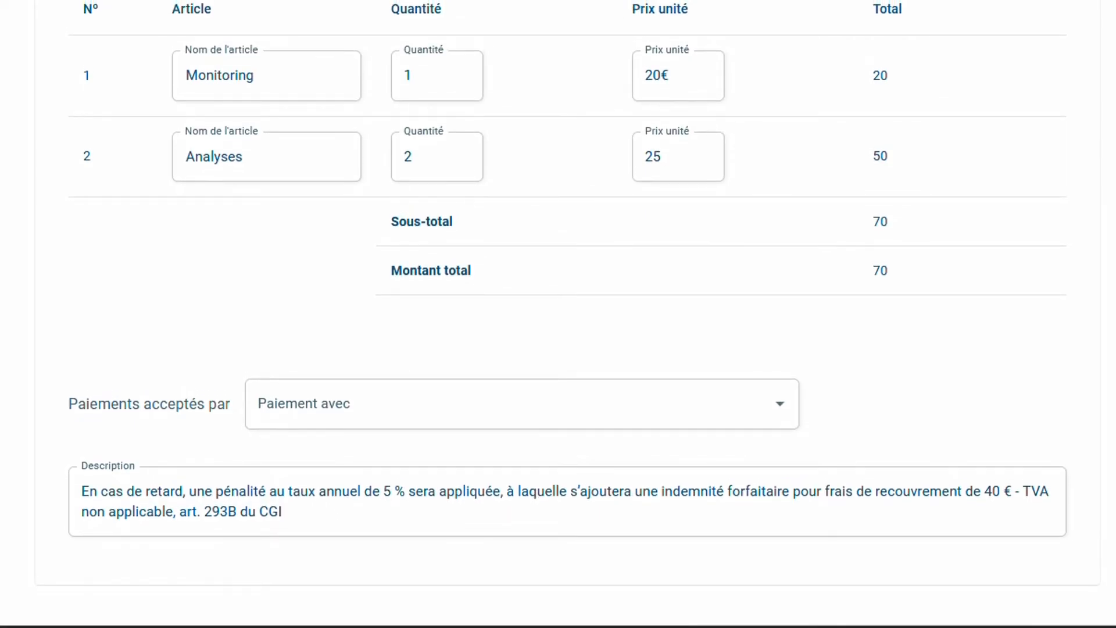
scroll(558, 314, "up", 1)
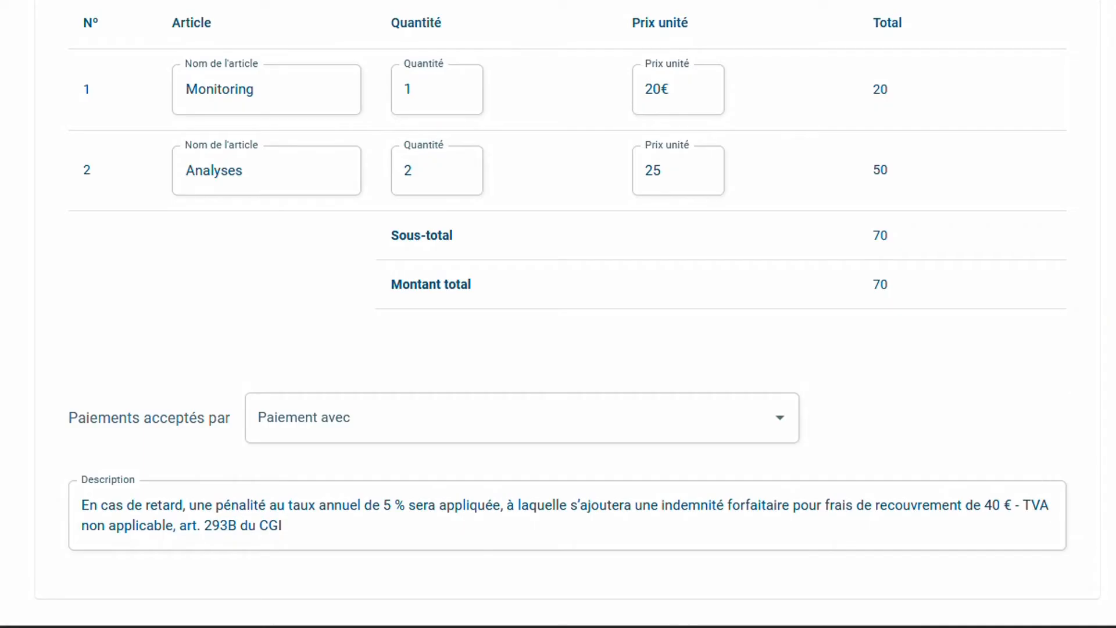
scroll(1030, 515, "up", 6)
scroll(1027, 253, "up", 3)
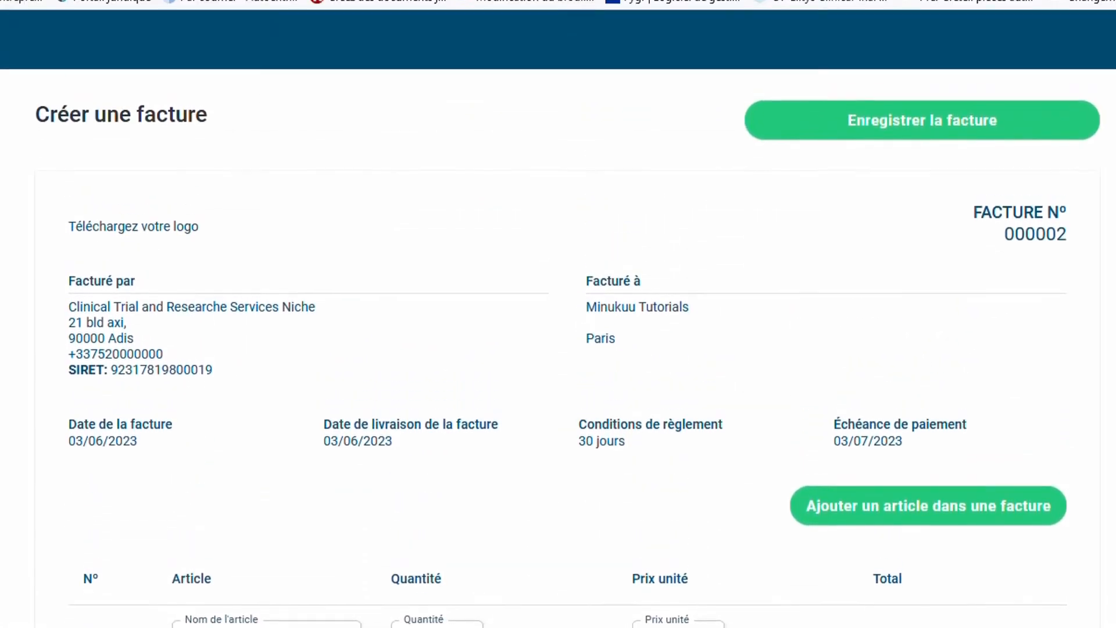
Save invoice 000002 for 70,00 €, re-save it from edit mode, and open its e-mail option
left_click(926, 137)
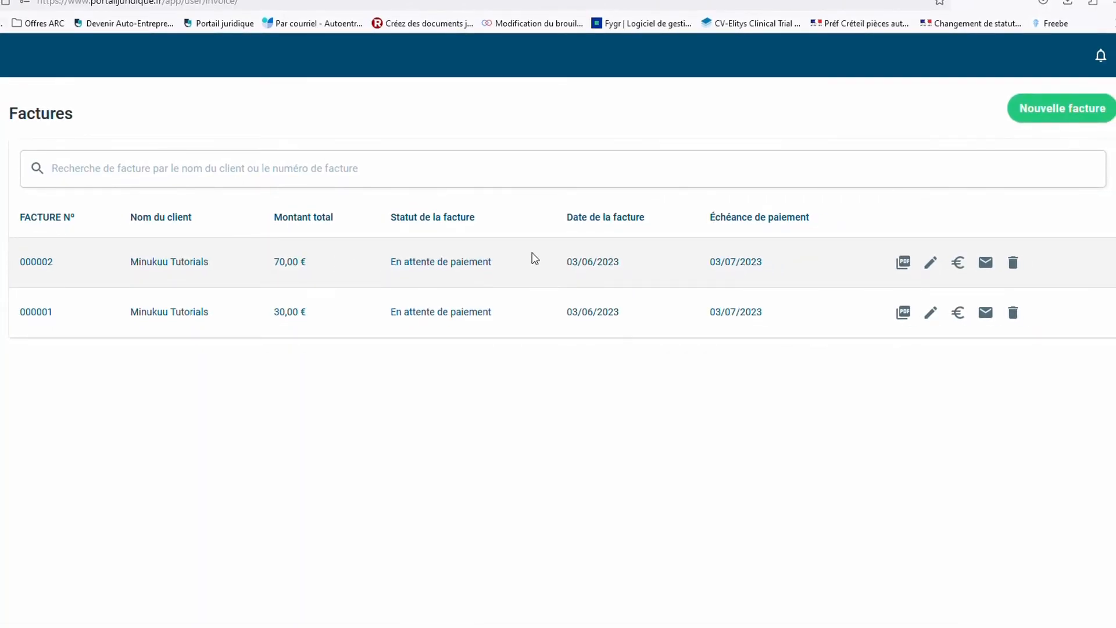
left_click(931, 263)
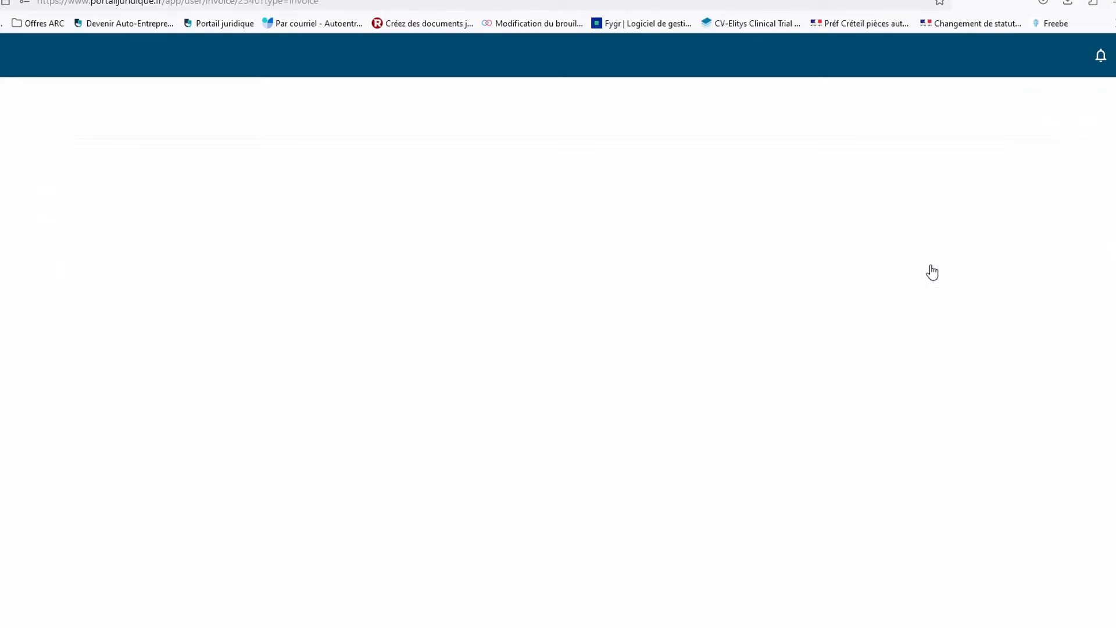
left_click(837, 118)
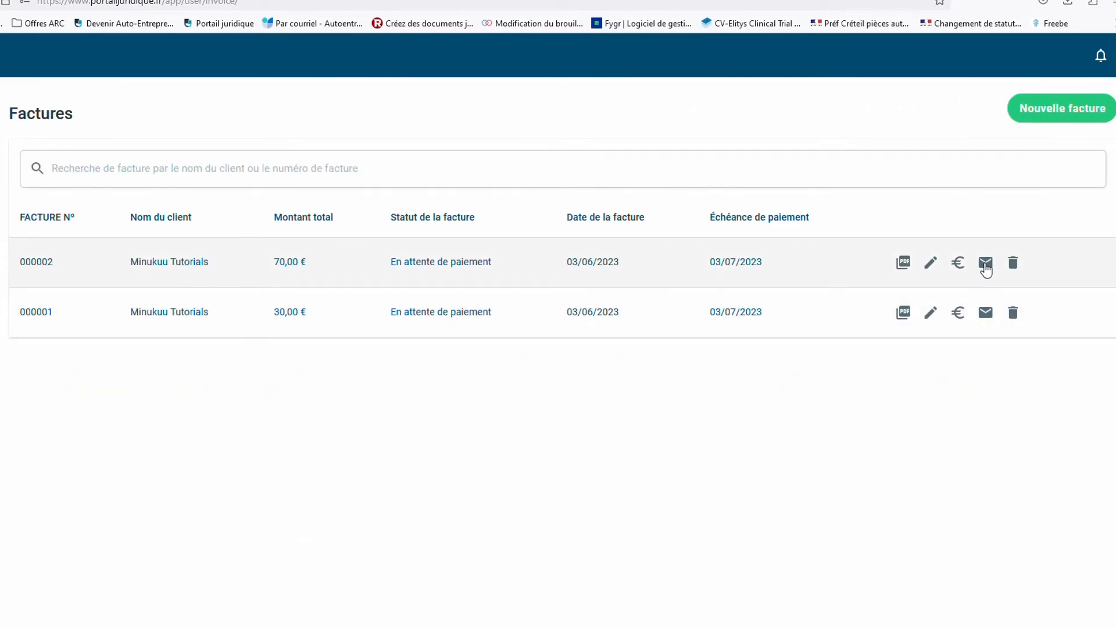
left_click(986, 266)
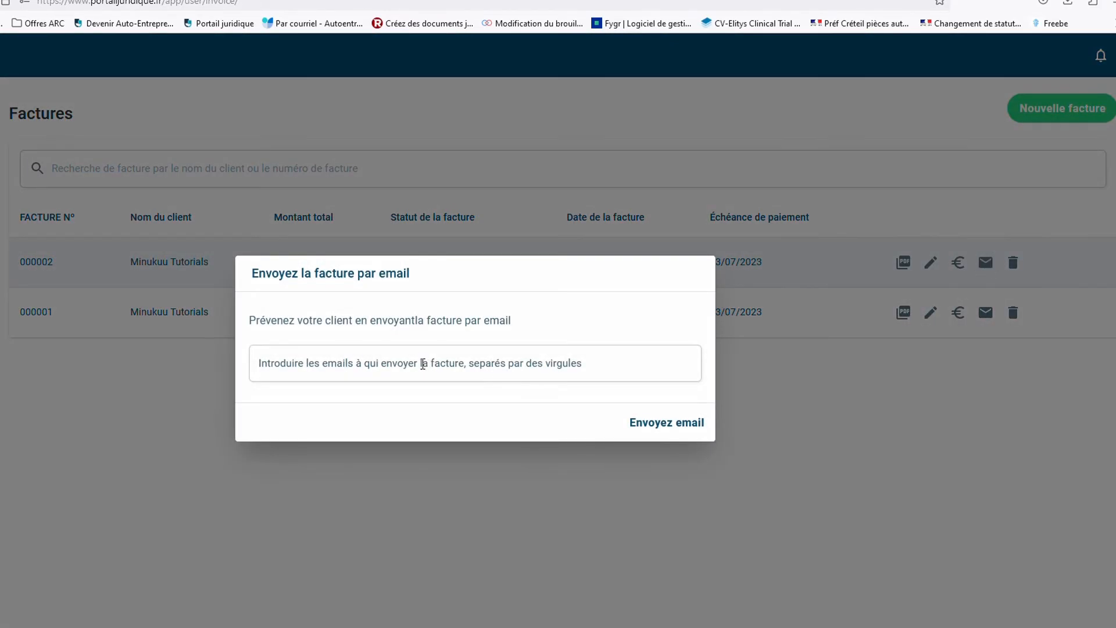
E-mail invoice 000002 to the client's Gmail address
left_click(423, 364)
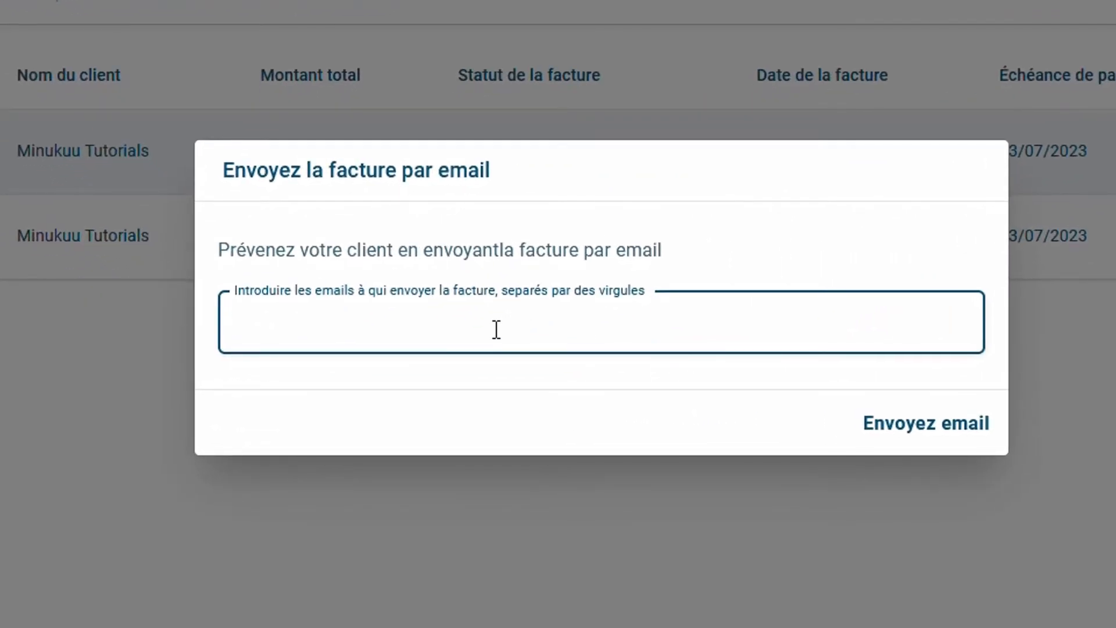
left_click(927, 422)
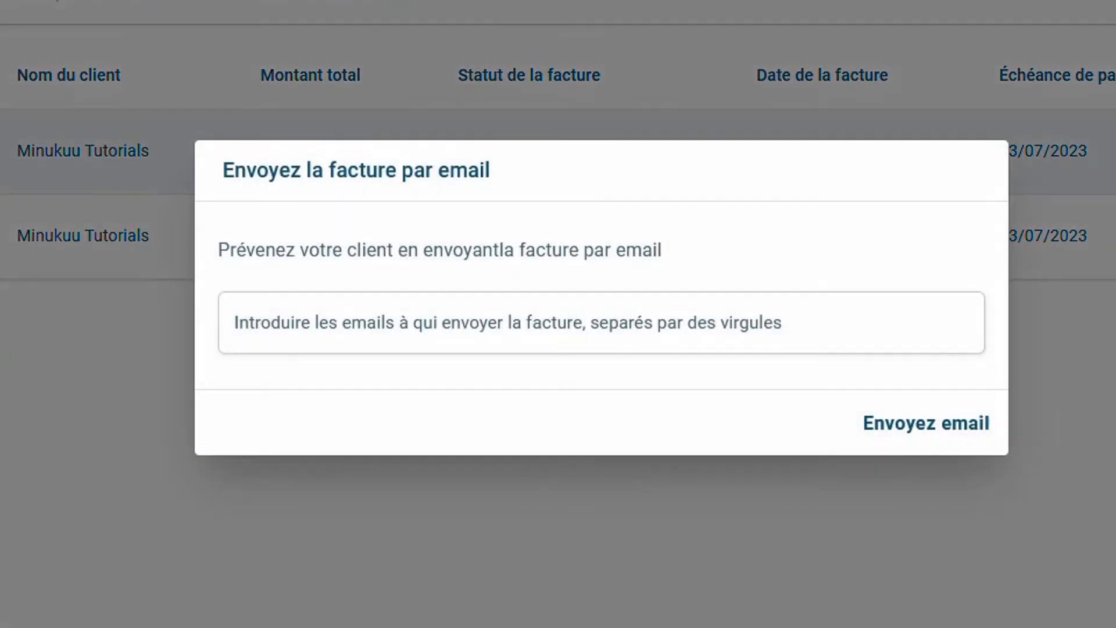
left_click(526, 338)
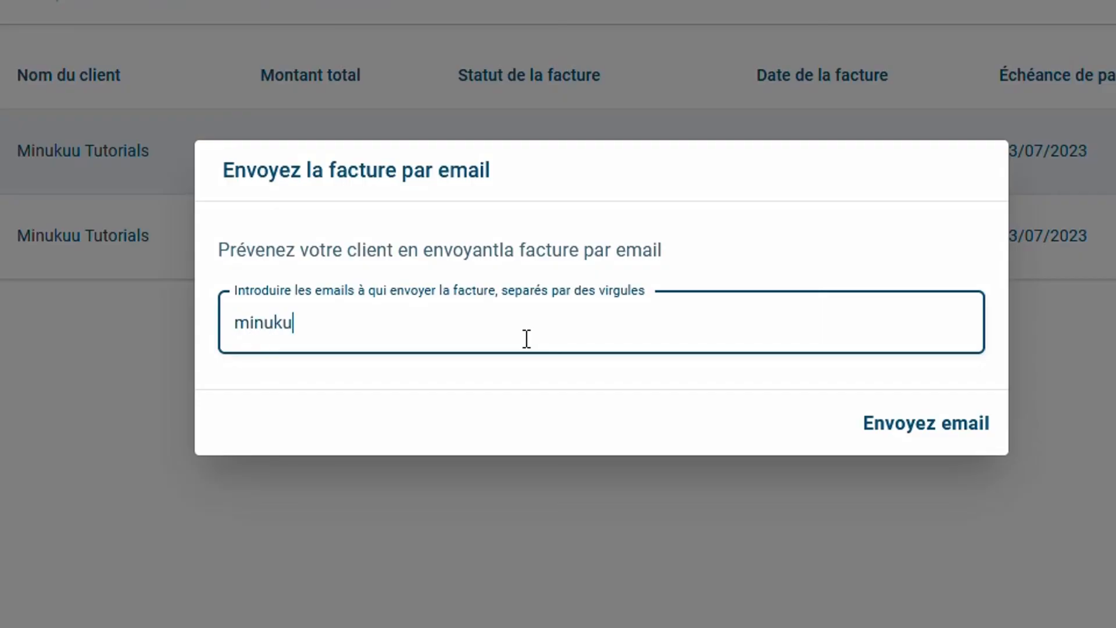
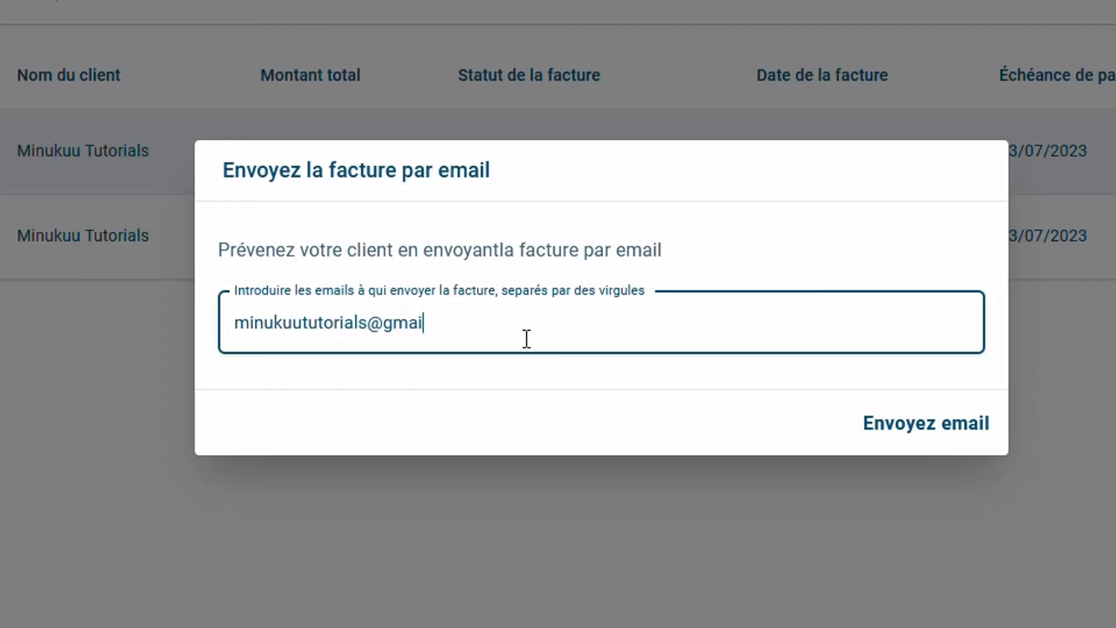
left_click(918, 436)
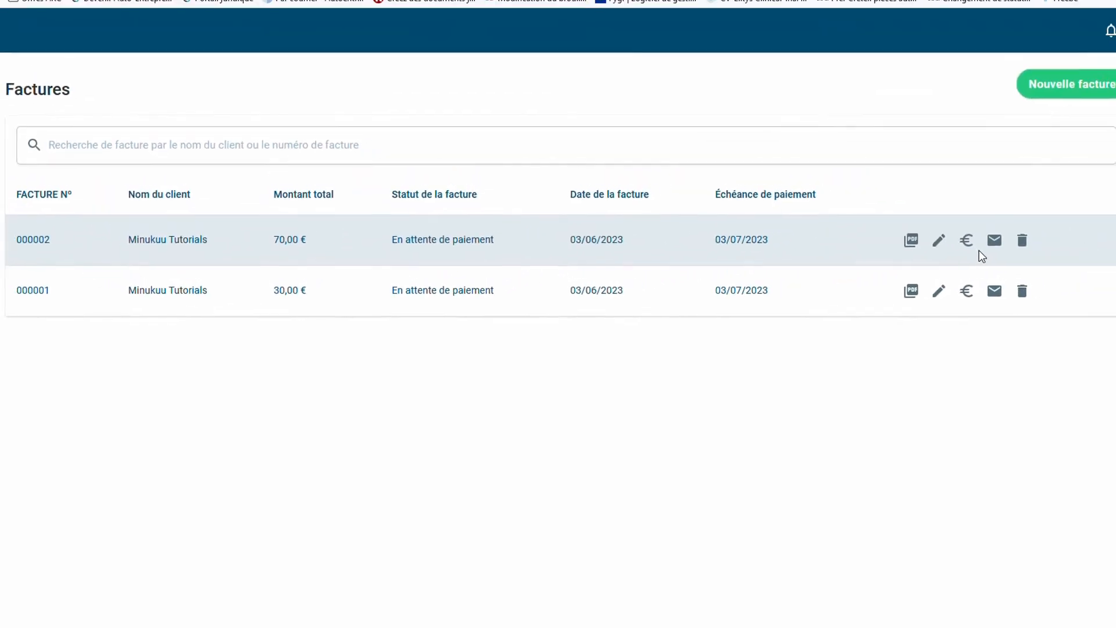
left_click(956, 251)
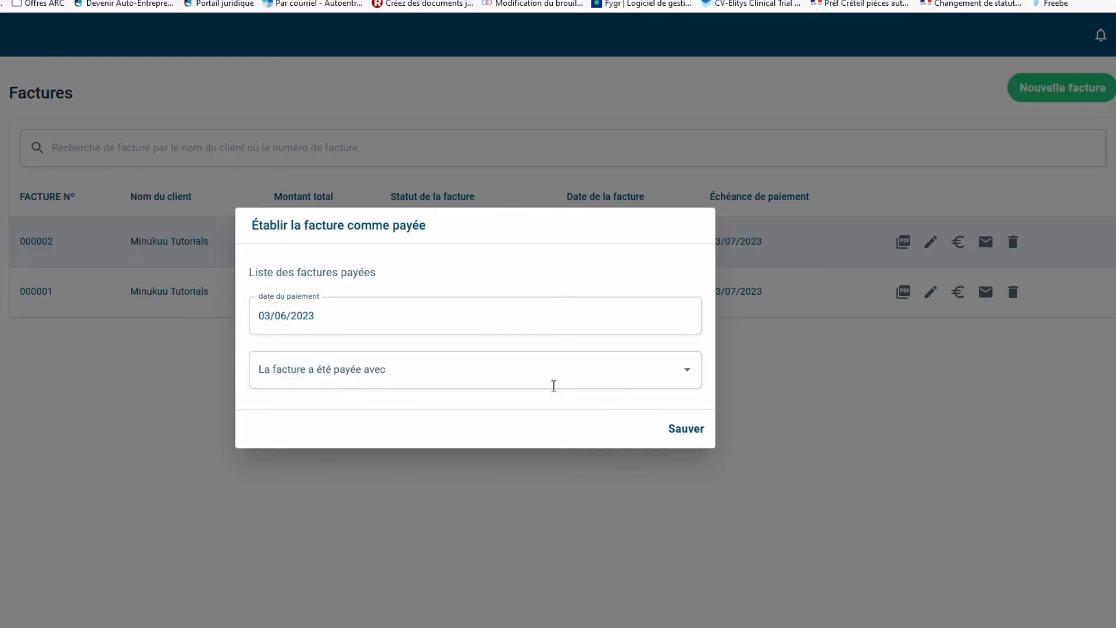
left_click(598, 370)
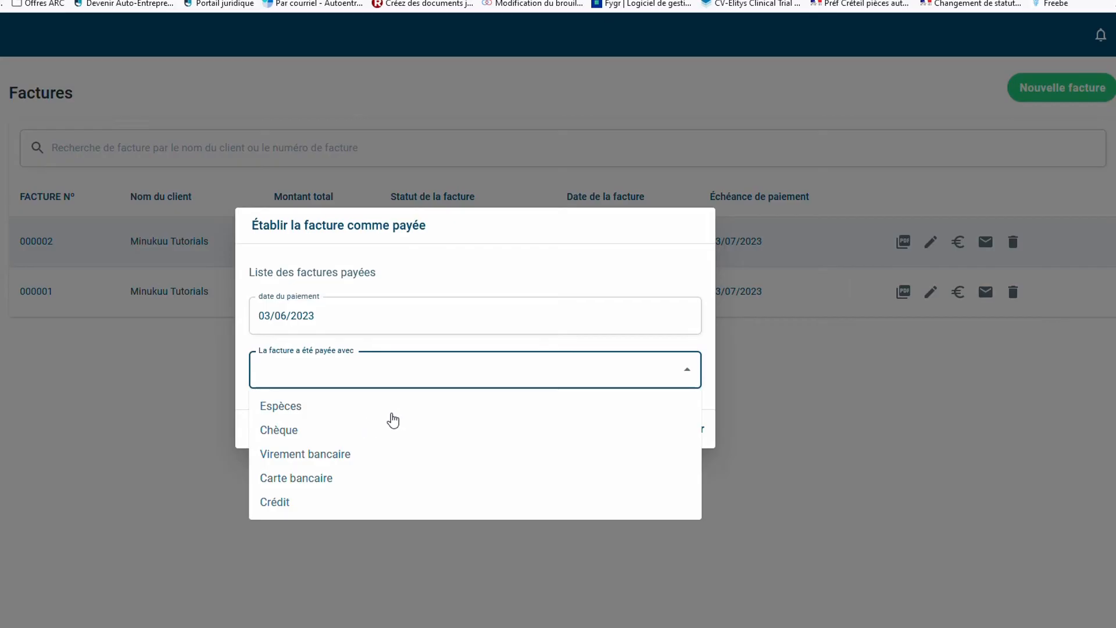
left_click(788, 416)
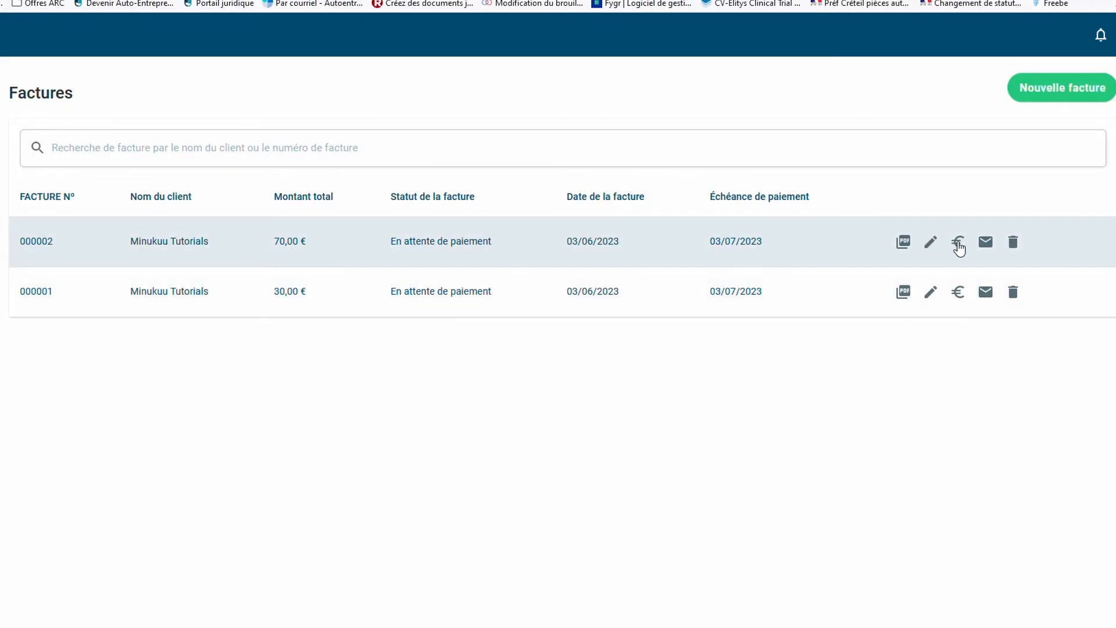
left_click(958, 243)
left_click(335, 378)
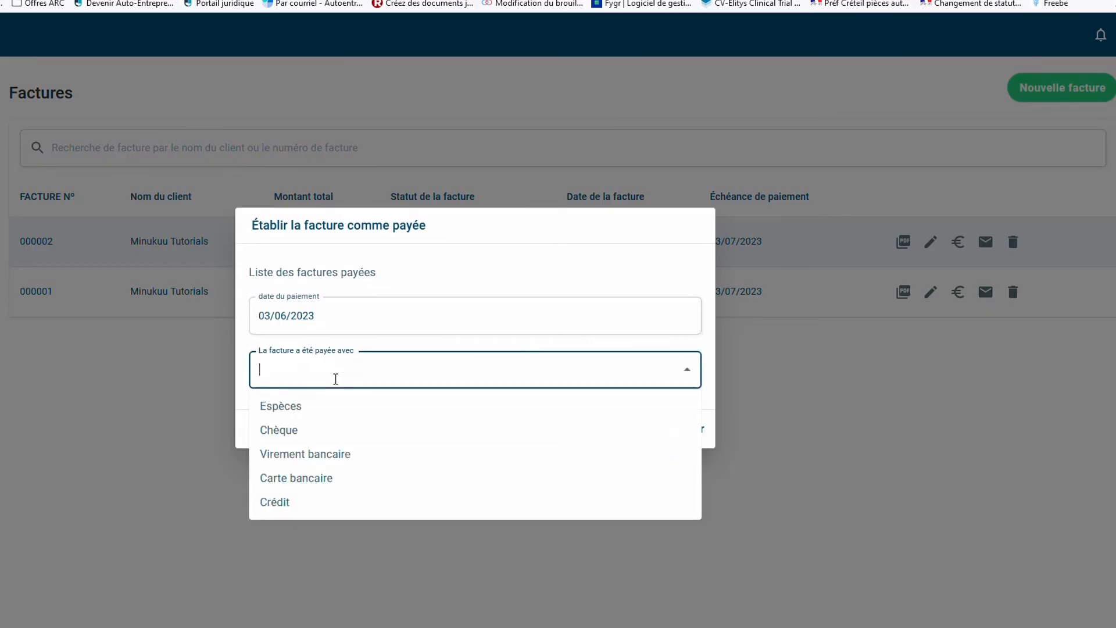
left_click(314, 410)
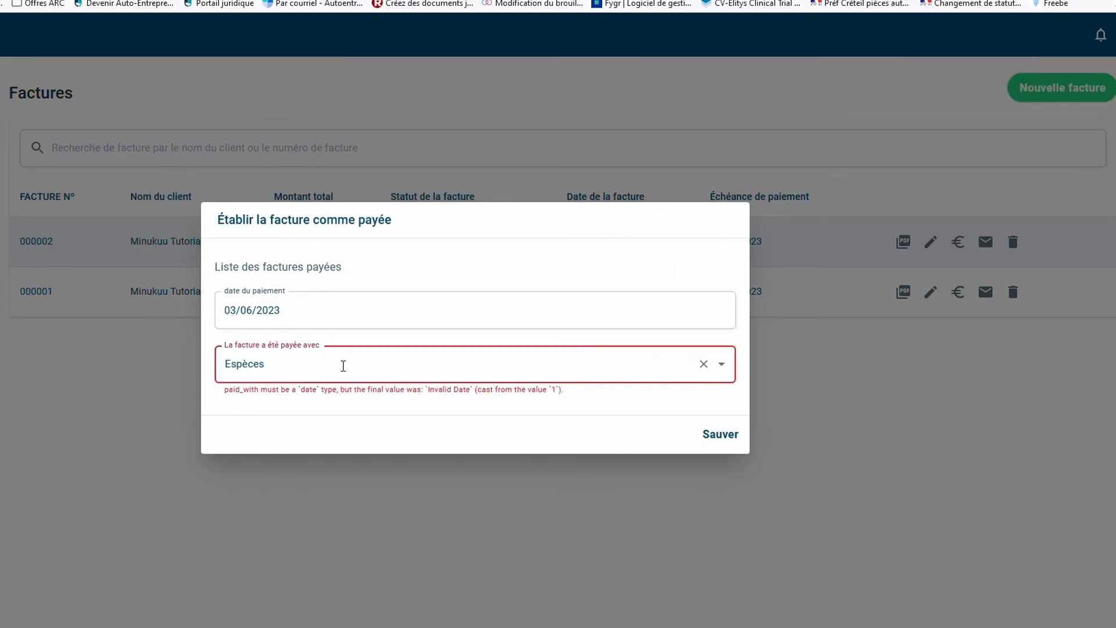
left_click(723, 437)
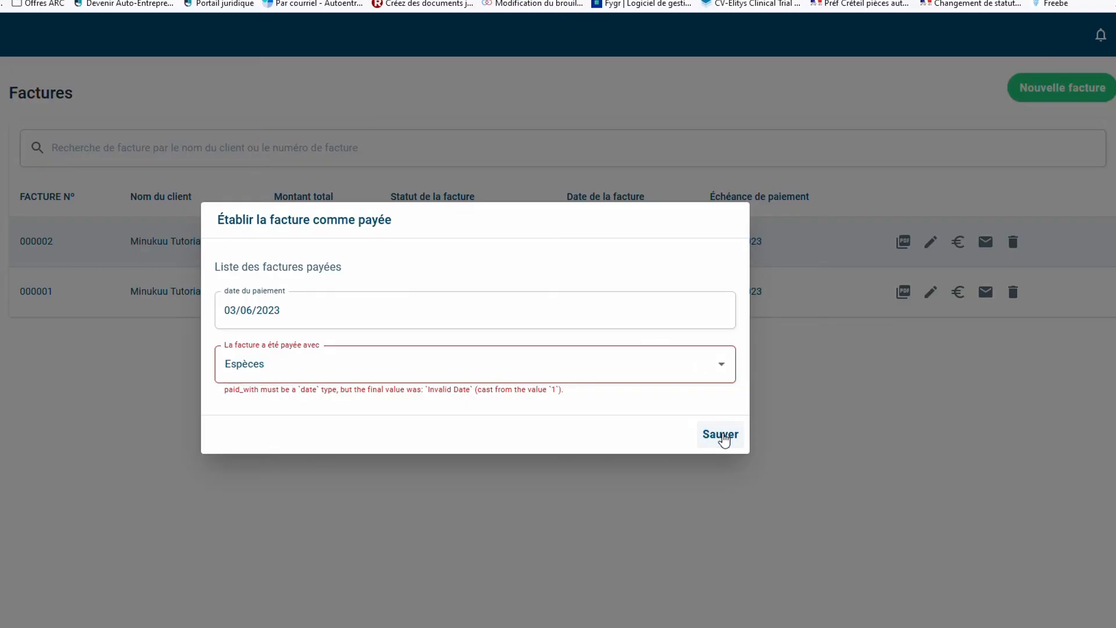
left_click(833, 409)
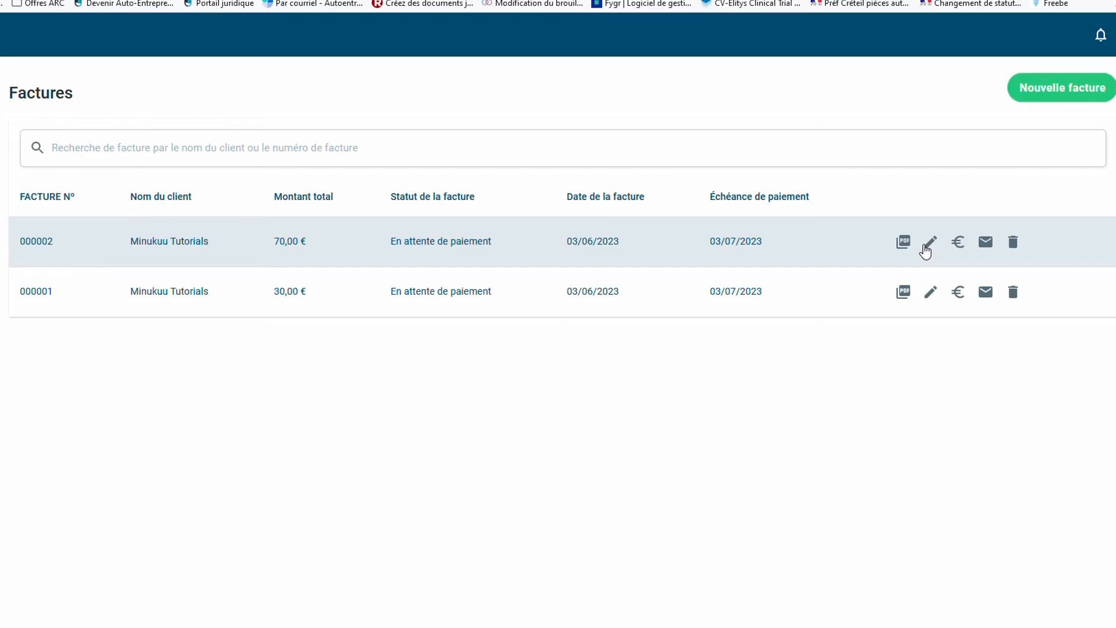
Edit invoice 000002 so it accepts Espèces, Virement bancaire and Crédit as payment methods
left_click(926, 249)
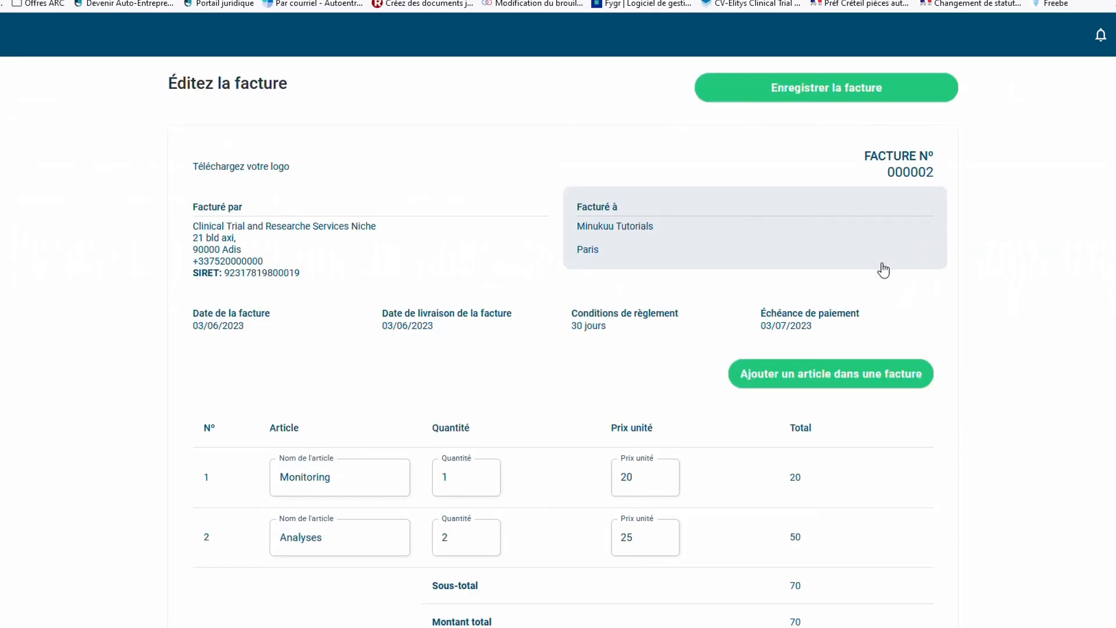
scroll(568, 461, "down", 5)
scroll(569, 461, "up", 1)
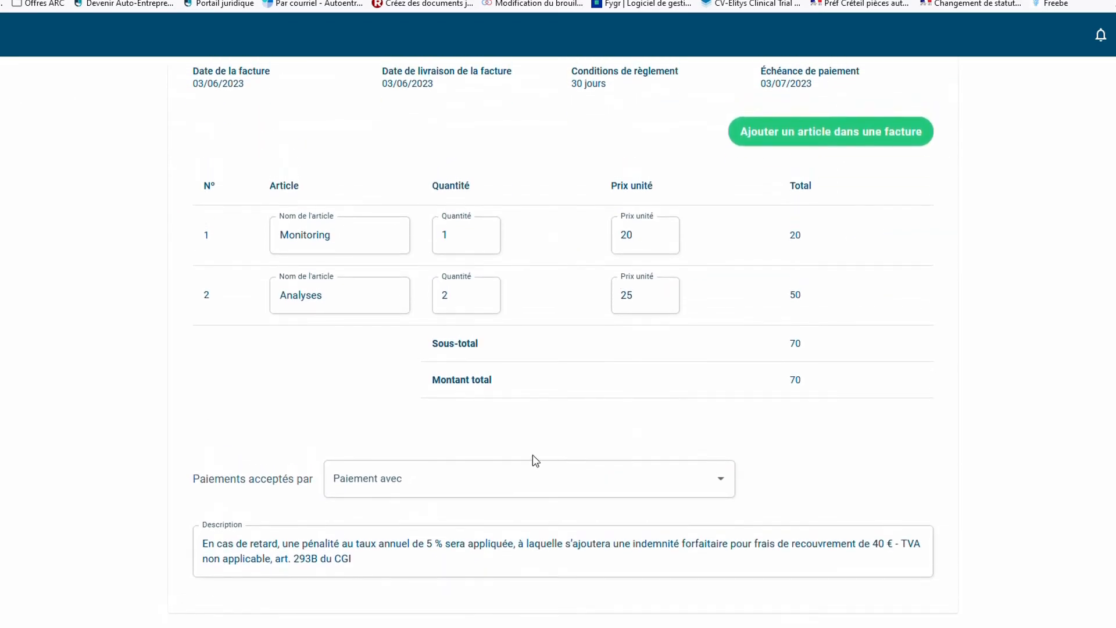
left_click(506, 491)
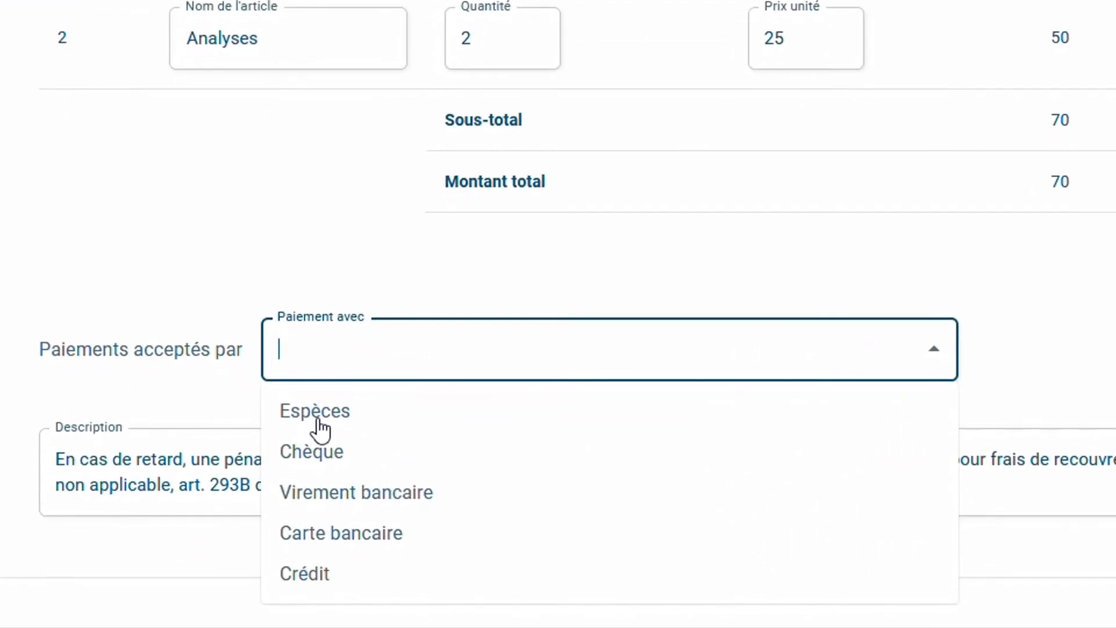
left_click(319, 430)
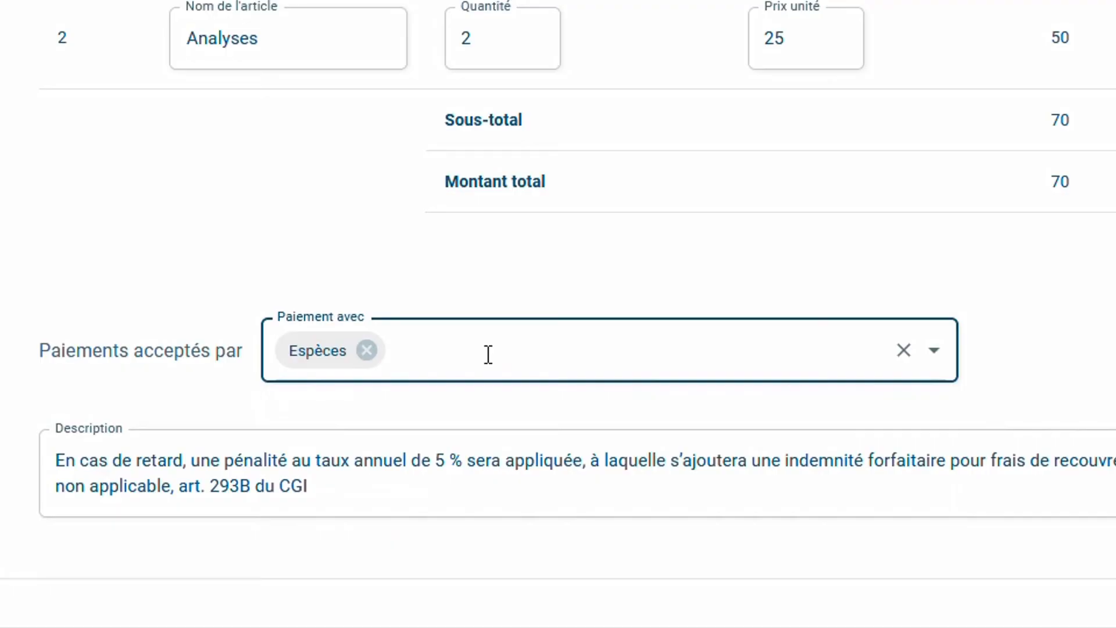
left_click(935, 351)
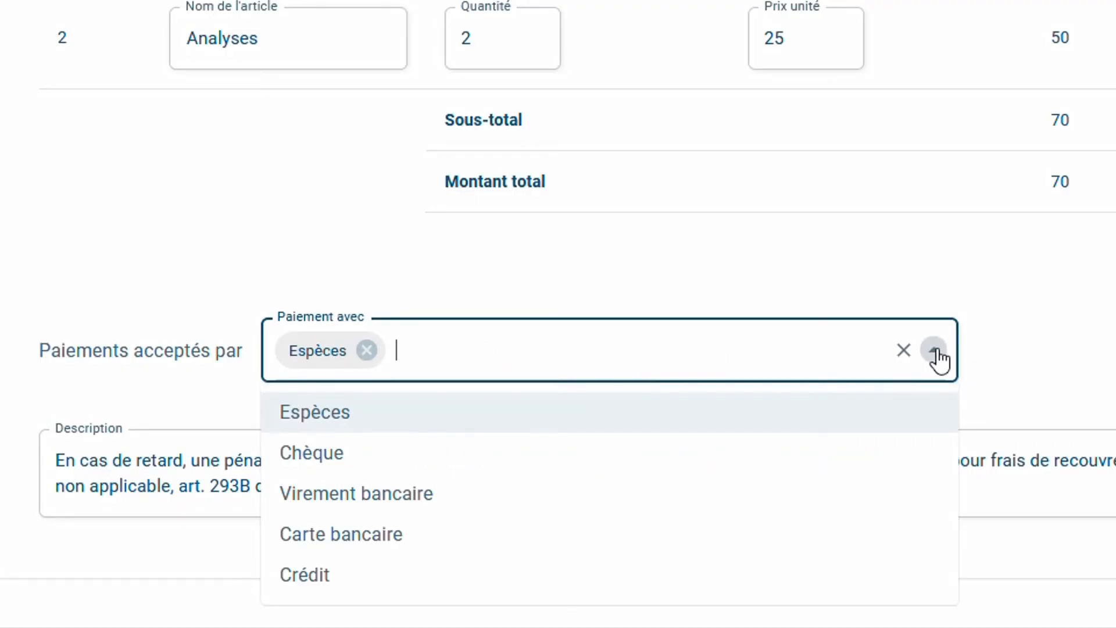
left_click(366, 501)
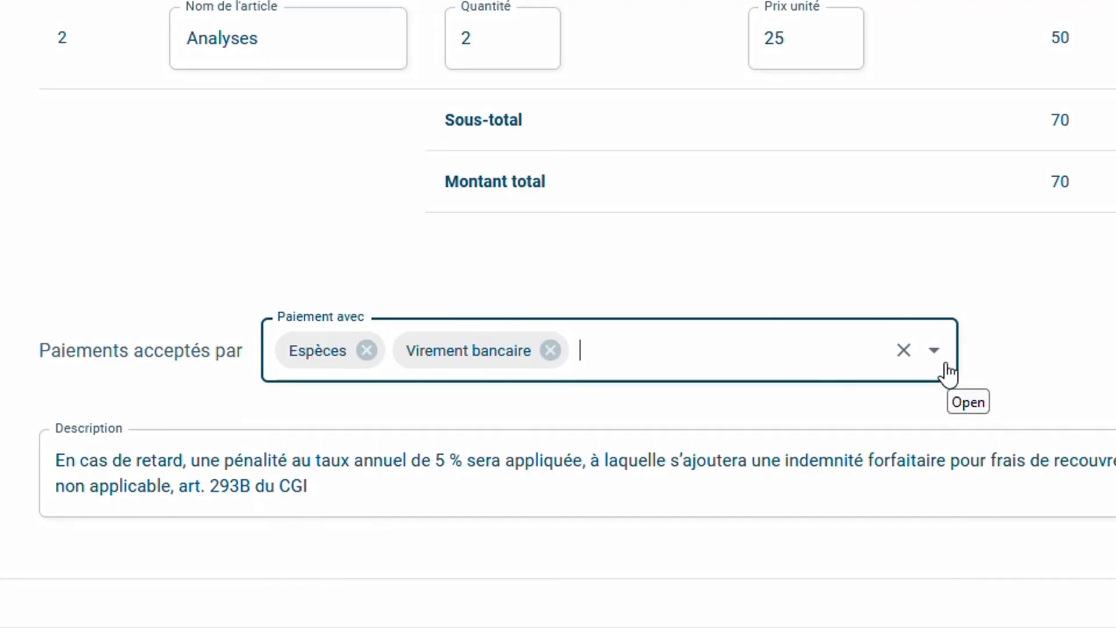
left_click(934, 352)
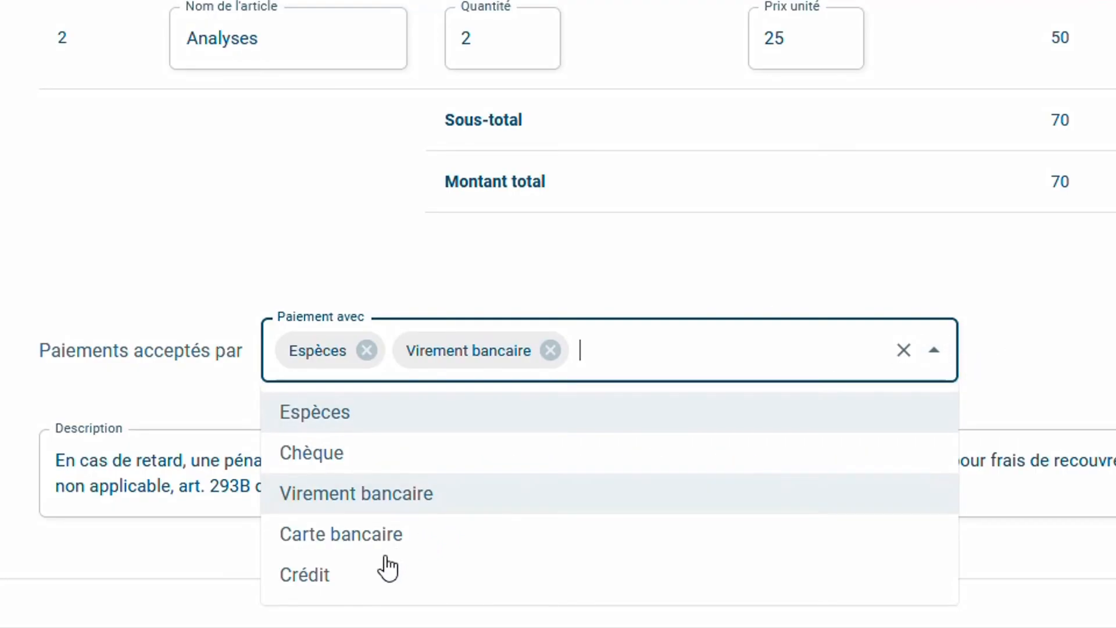
left_click(362, 576)
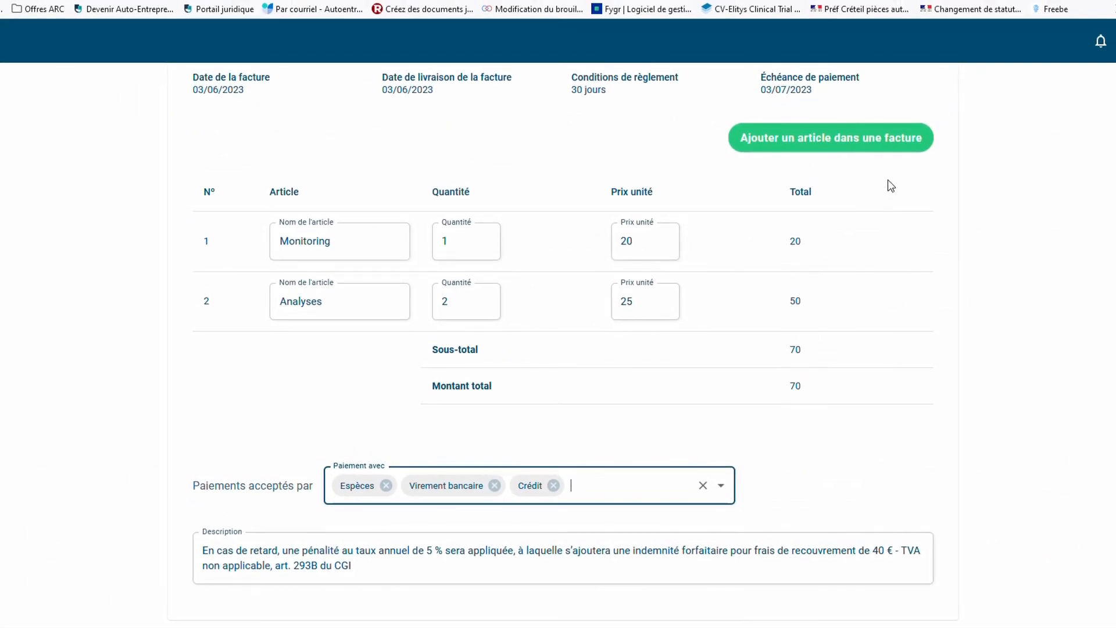
scroll(1025, 164, "up", 4)
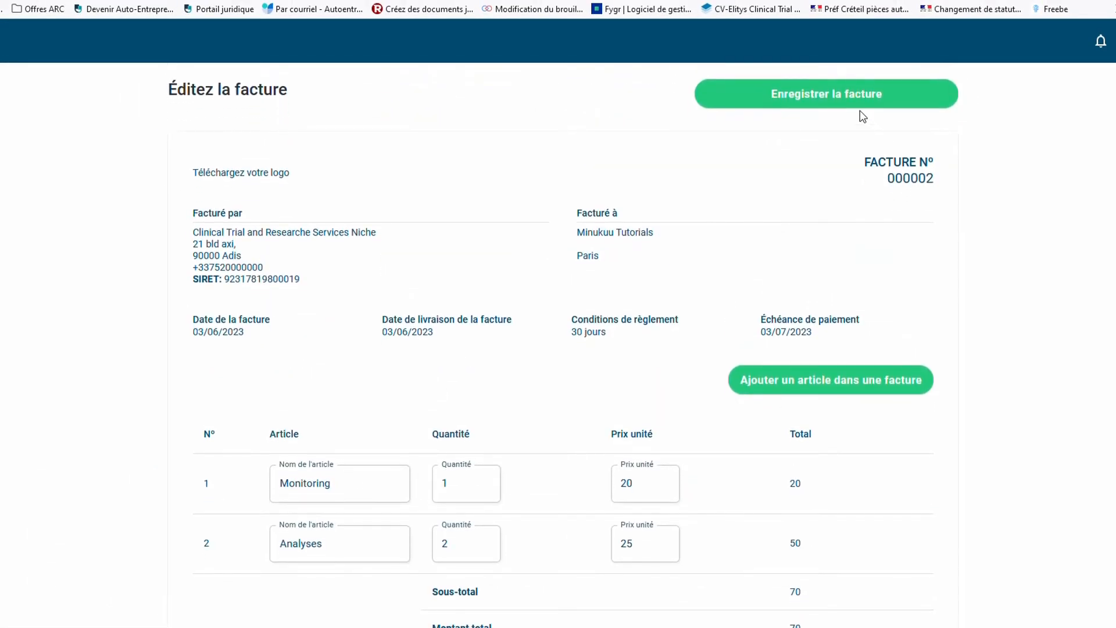
Save invoice 000002, view it as facture-000002.pdf, then close the PDF and return to the list
left_click(850, 95)
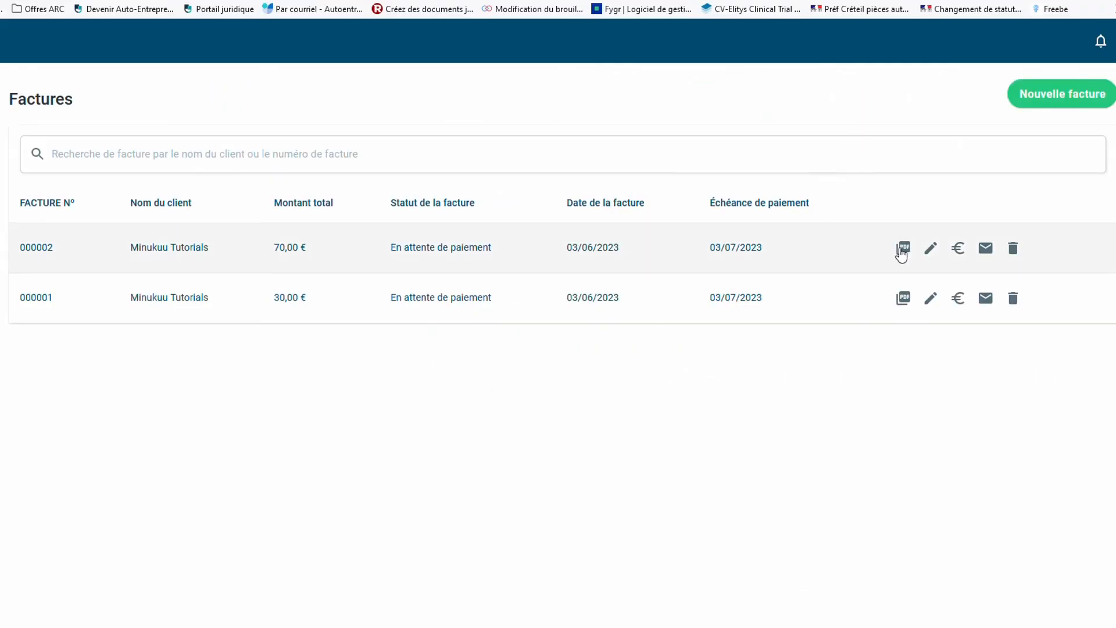
left_click(904, 253)
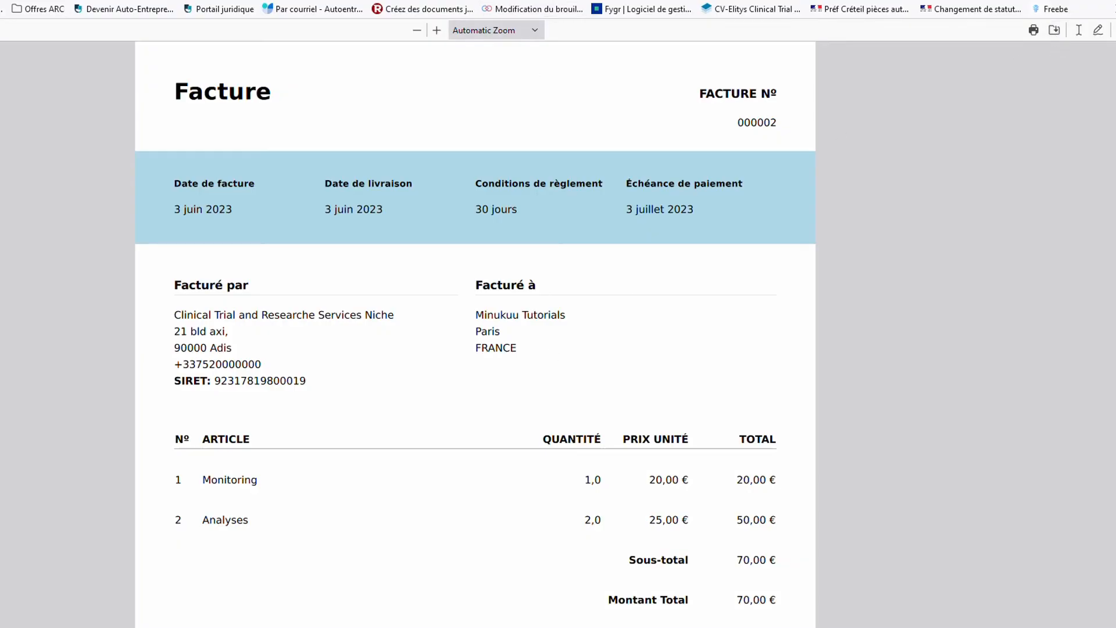
key("ctrl+w")
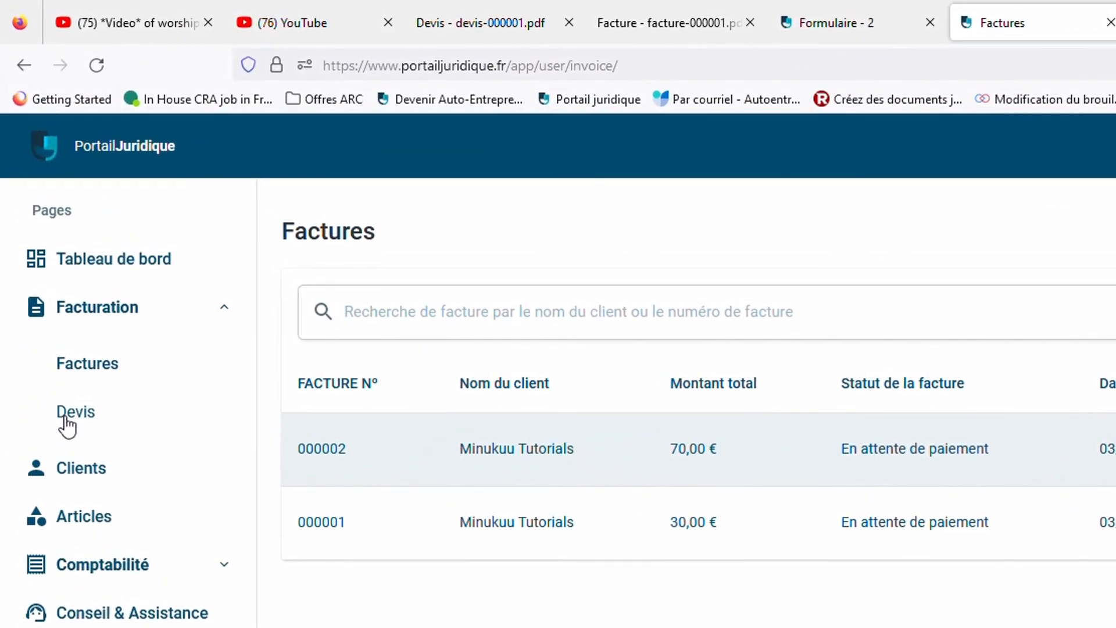
Start a new quote from the Devis list, leaving the issuing company's details unchanged
left_click(67, 420)
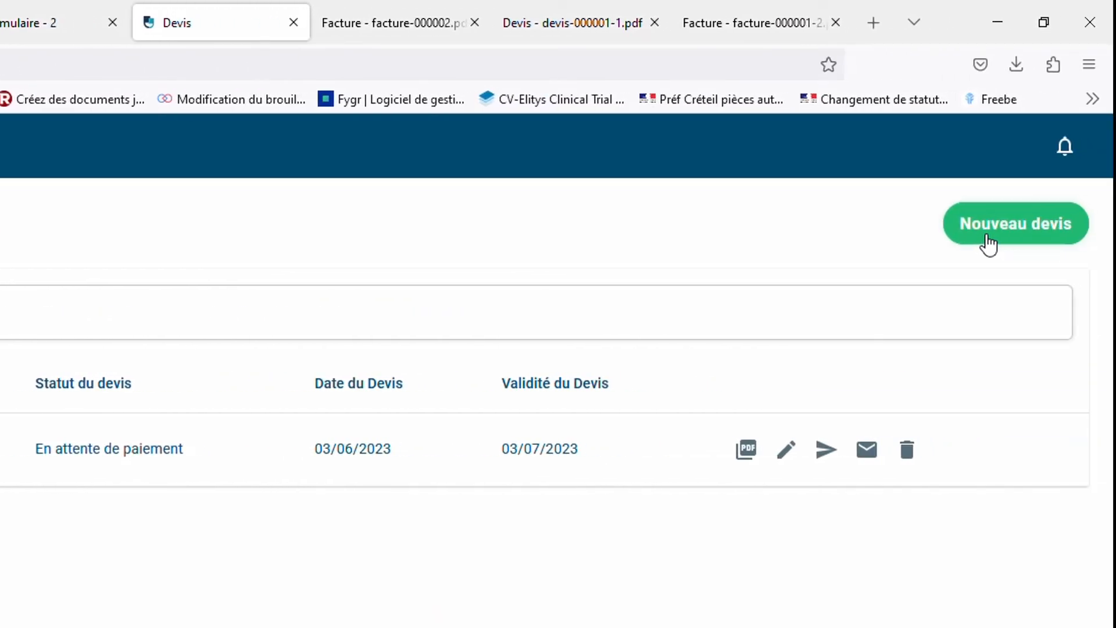
left_click(989, 243)
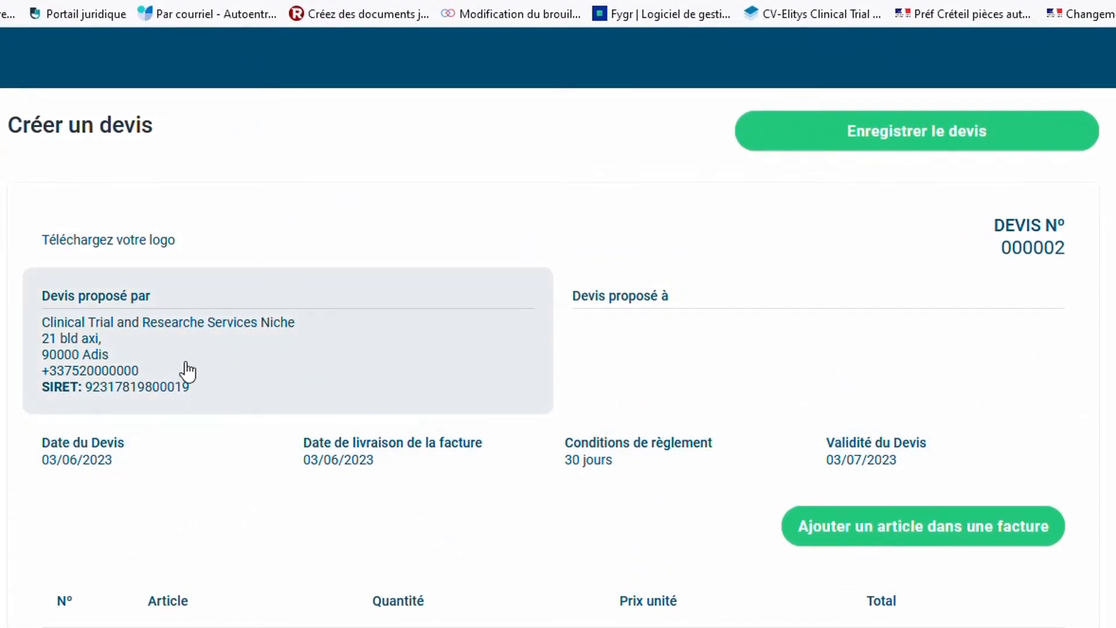
left_click(187, 372)
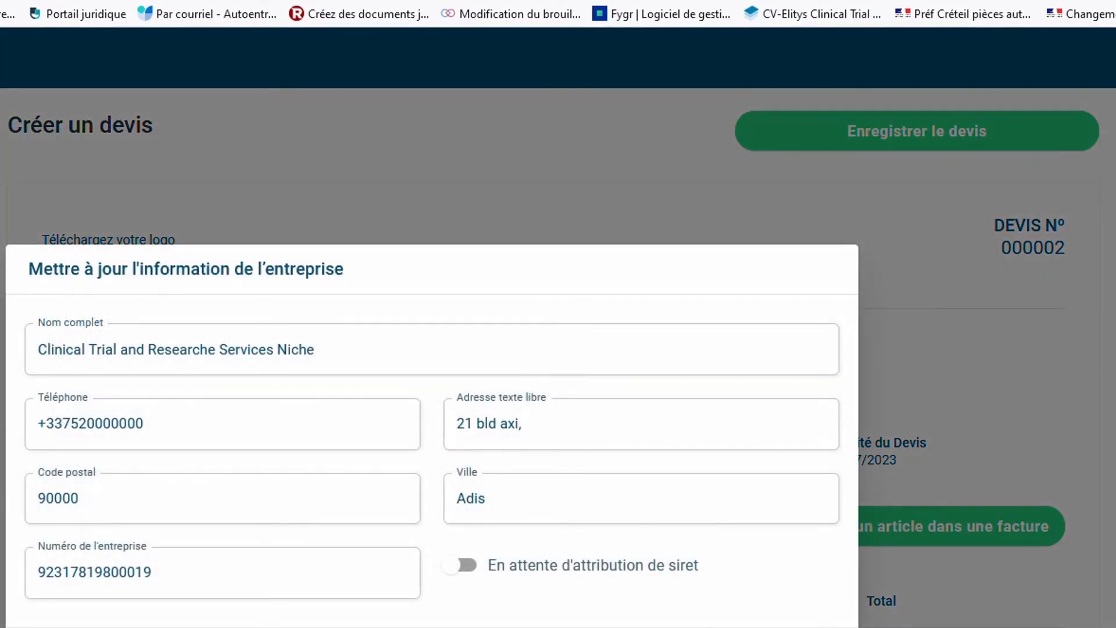
key("Escape")
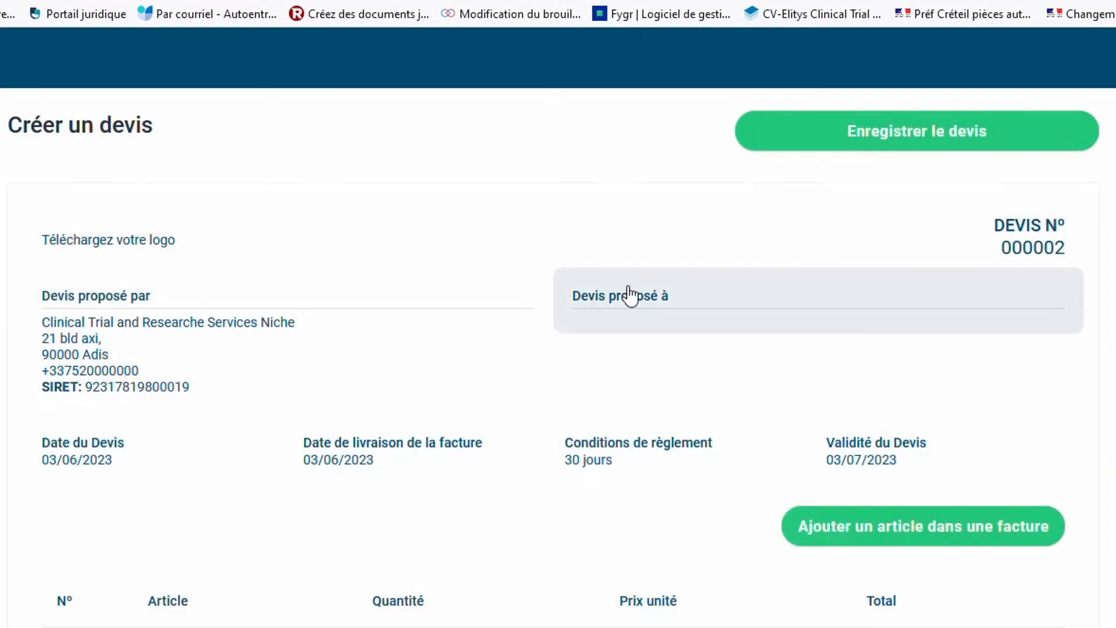
Address the quote to the existing client instead of creating a new one
left_click(639, 318)
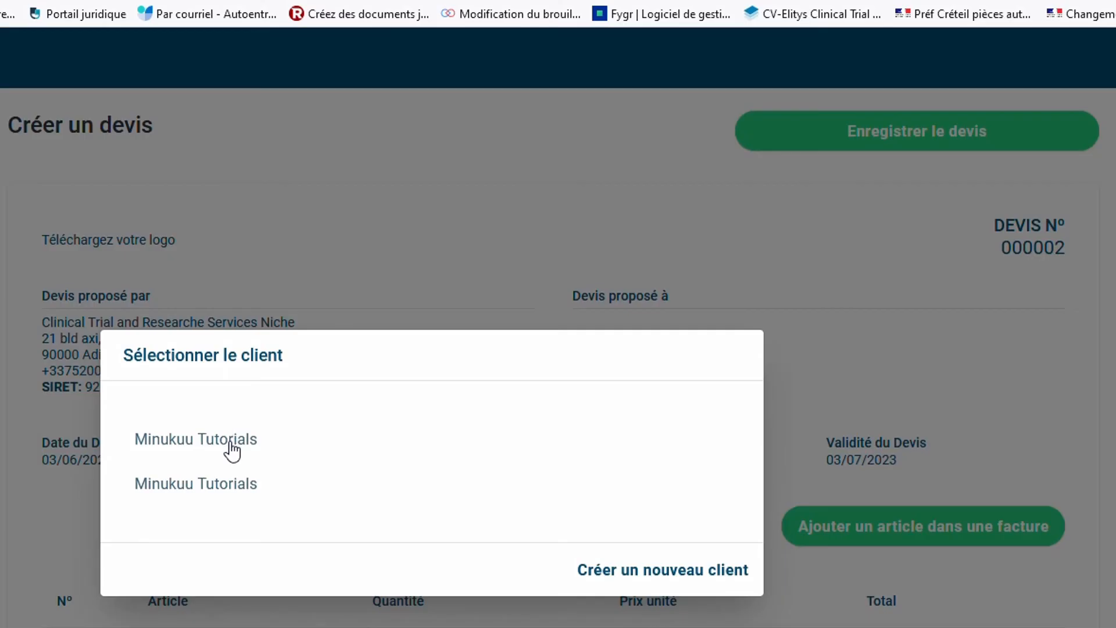
left_click(683, 575)
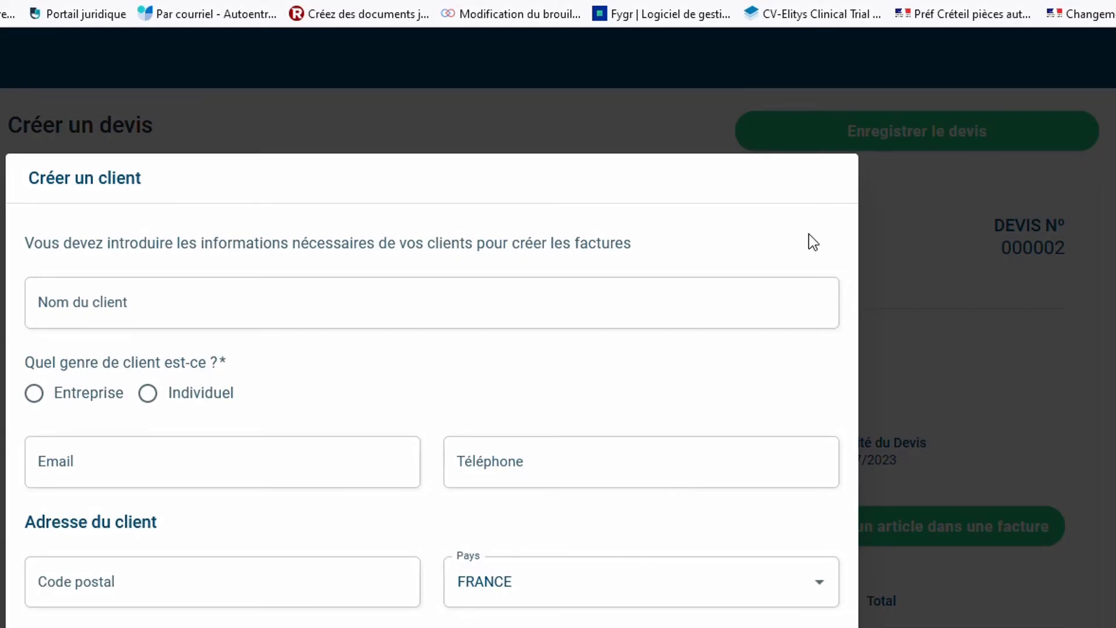
left_click(995, 314)
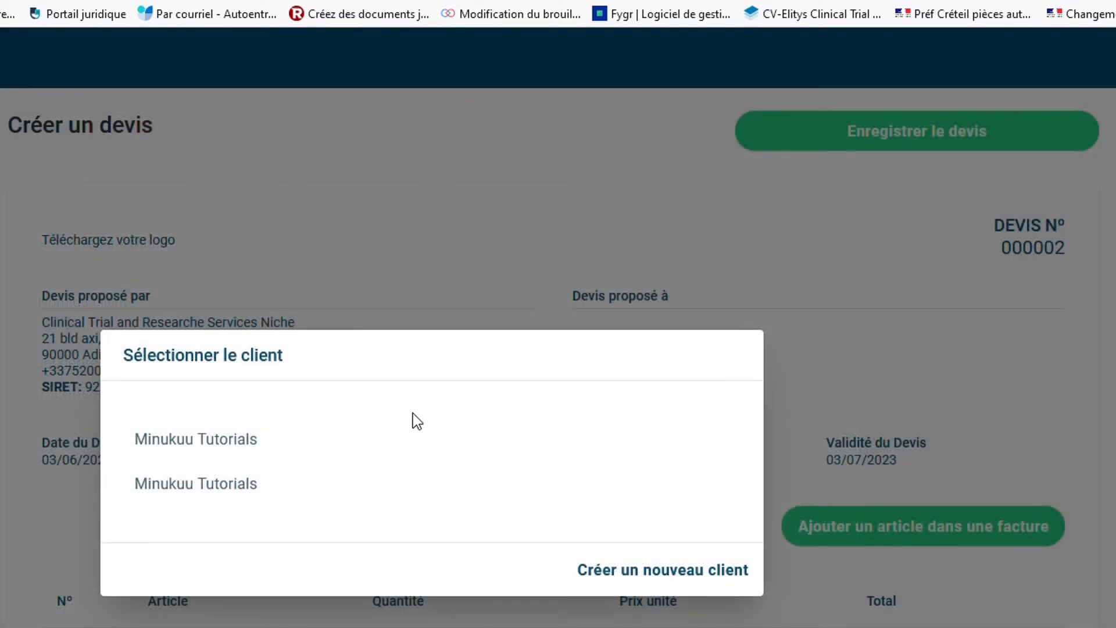
left_click(202, 452)
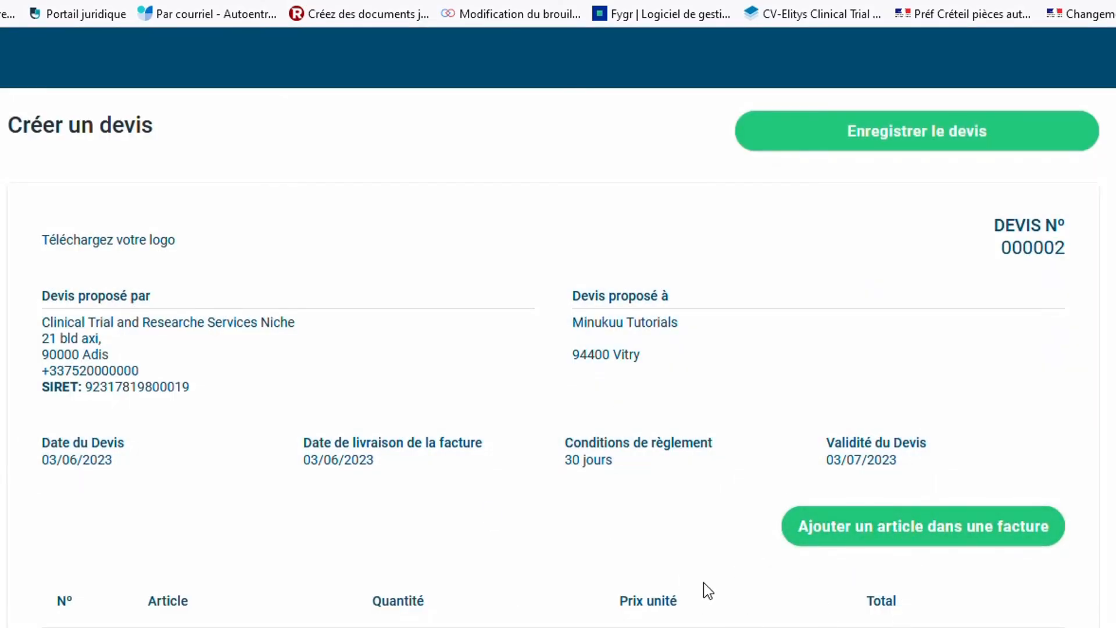
scroll(704, 583, "down", 4)
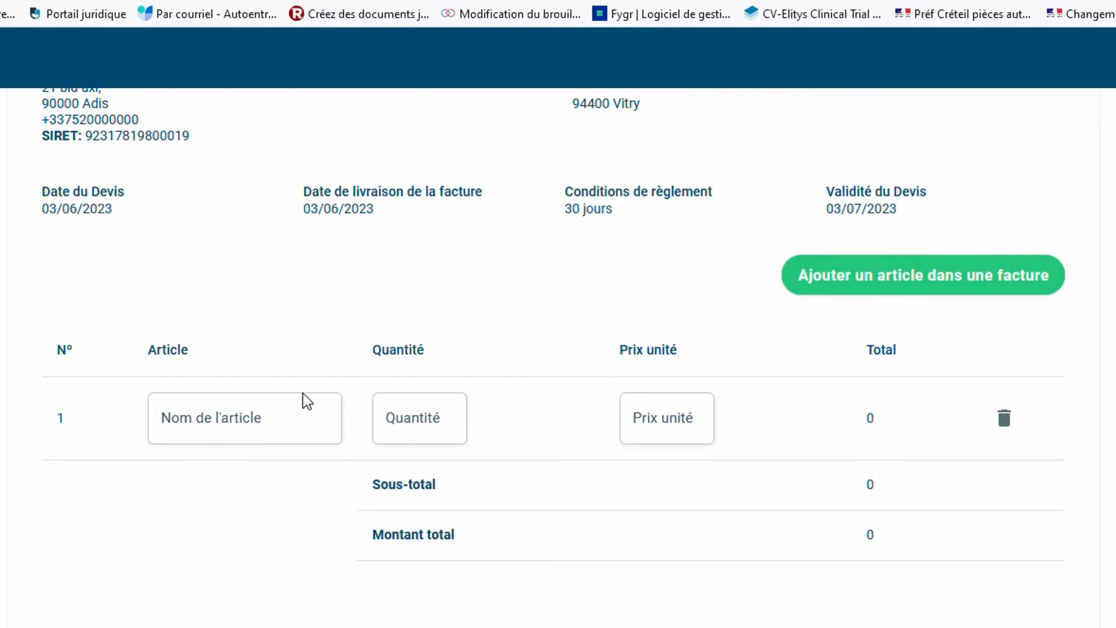
Fill the first article line with Monitoring, quantity 1, unit price 20€
left_click(211, 425)
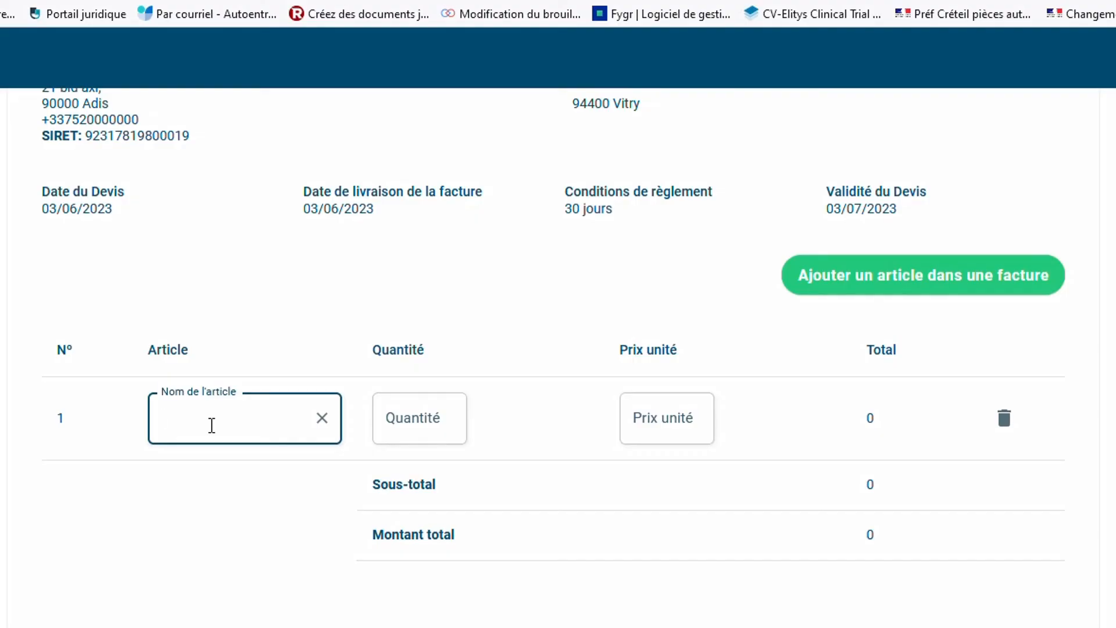
type("Monitoring")
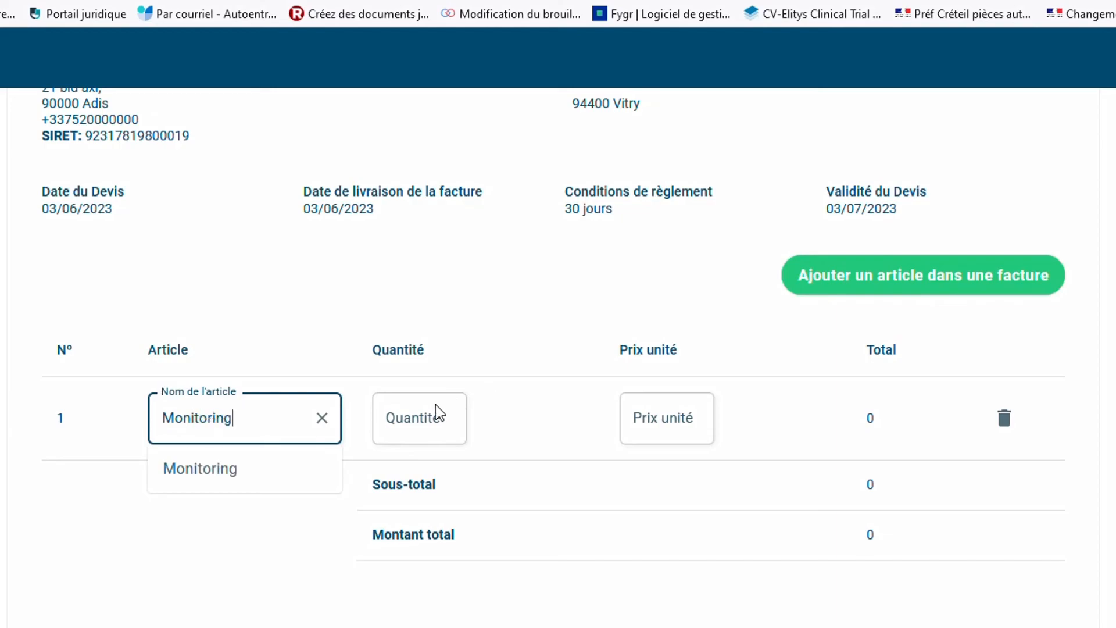
left_click(416, 408)
type("1")
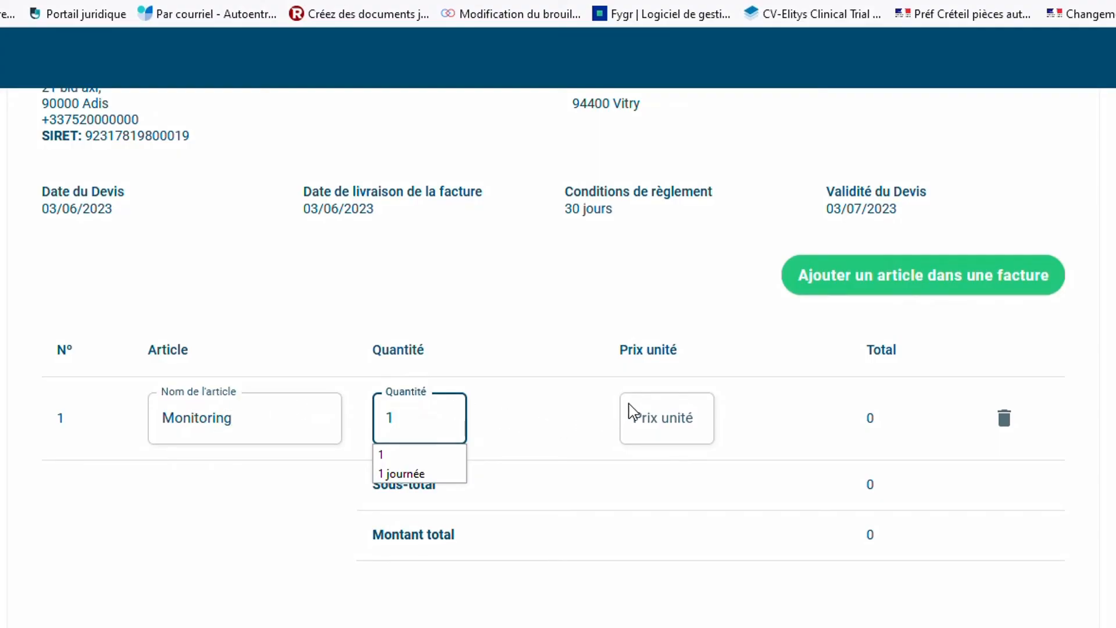
left_click(649, 419)
type("20")
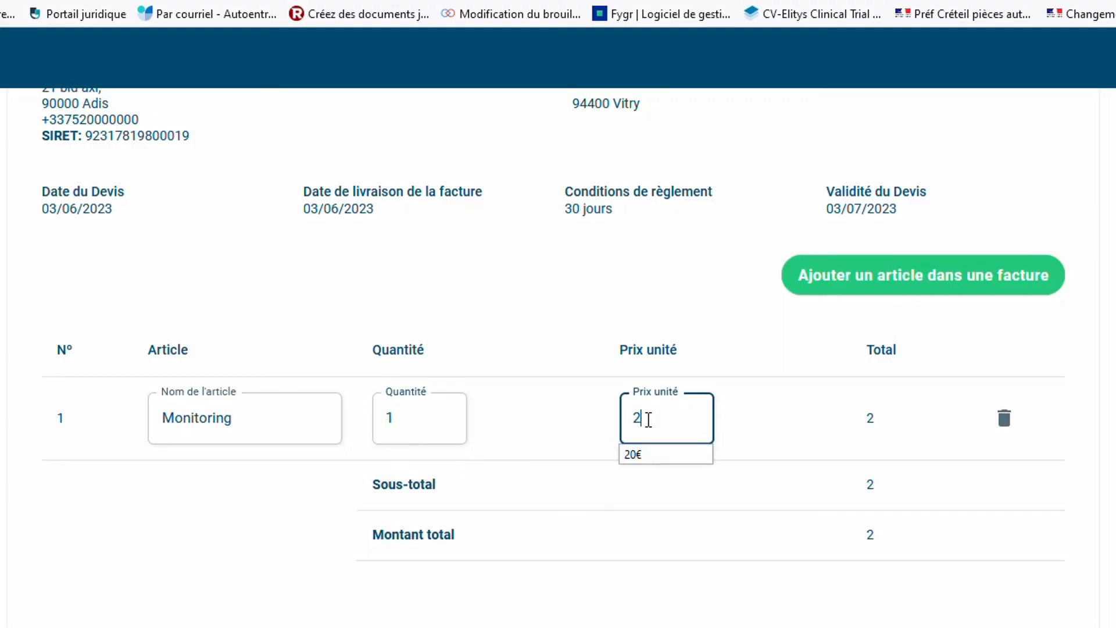
left_click(672, 454)
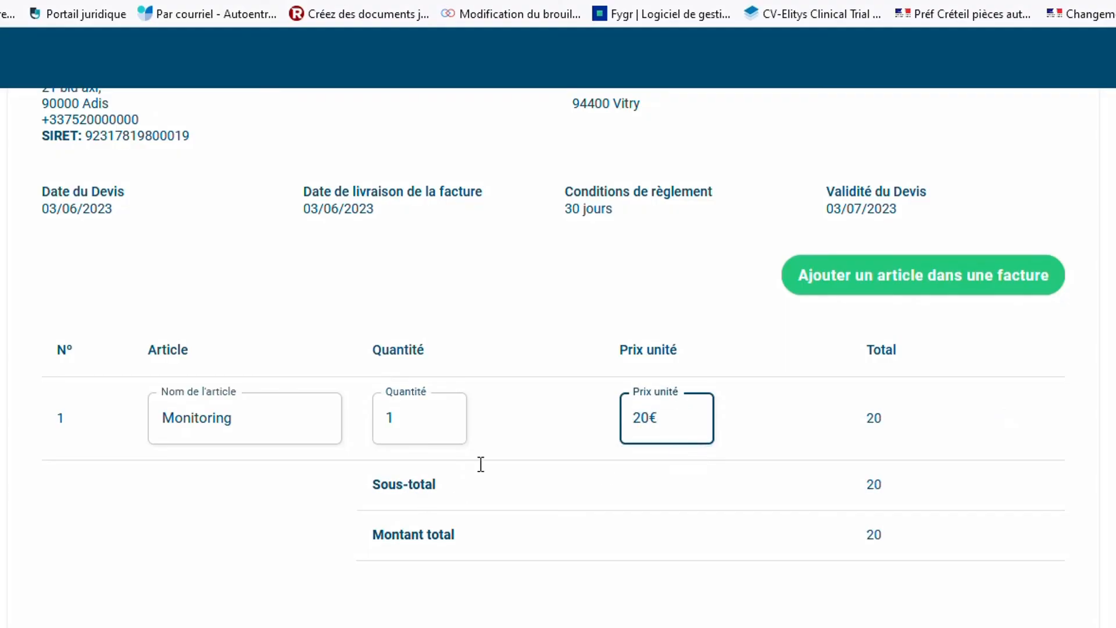
Add a second article line: Analyses, quantity 2, unit price 35
left_click(943, 285)
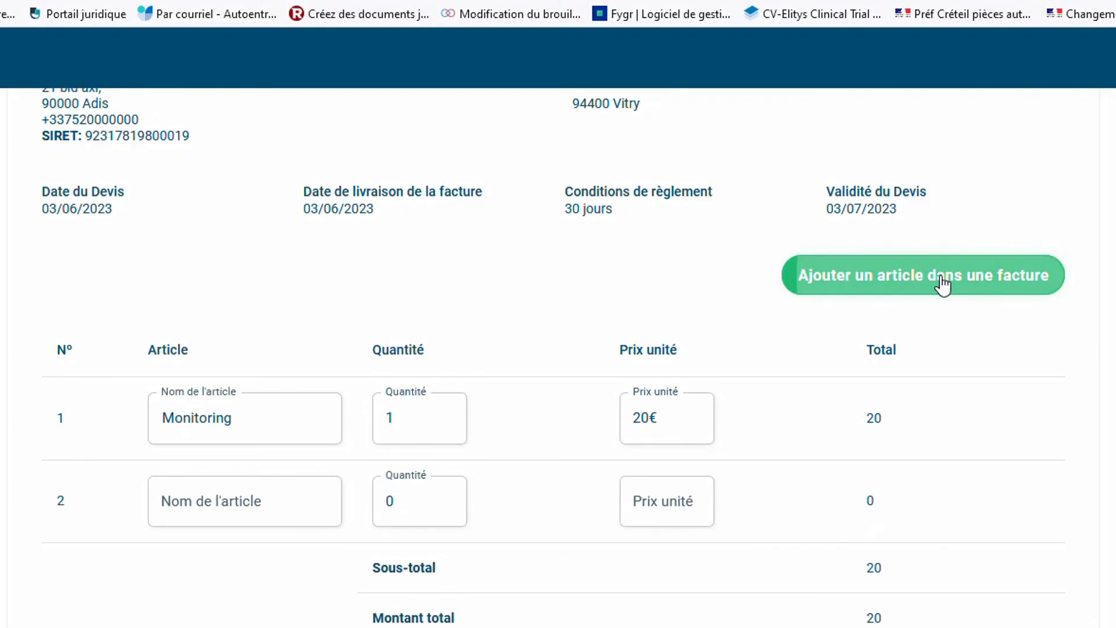
left_click(295, 494)
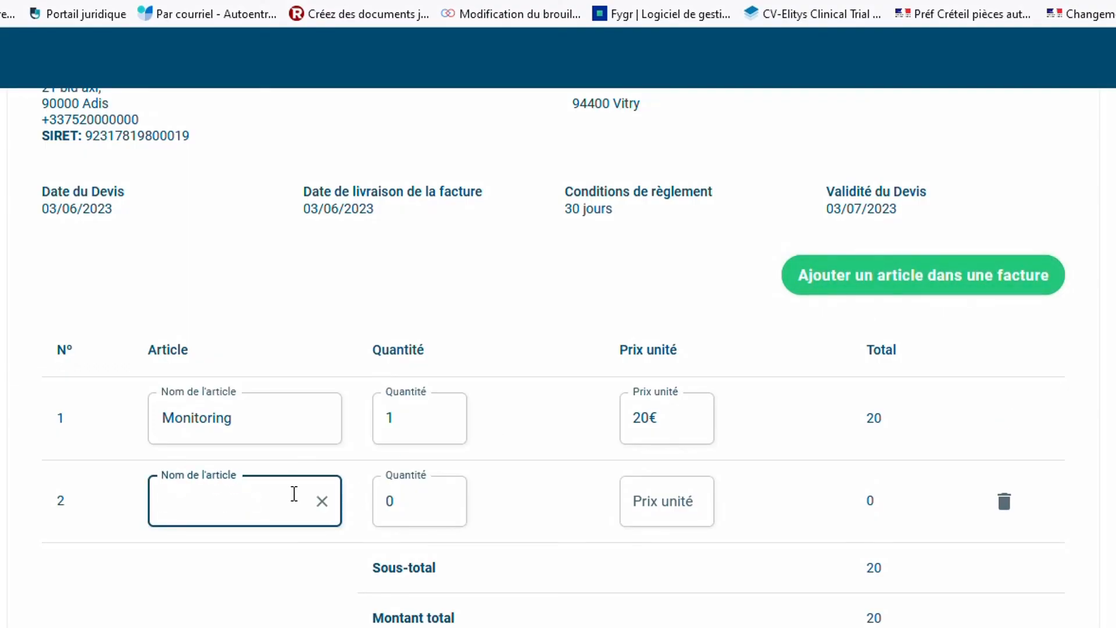
type("Analyses")
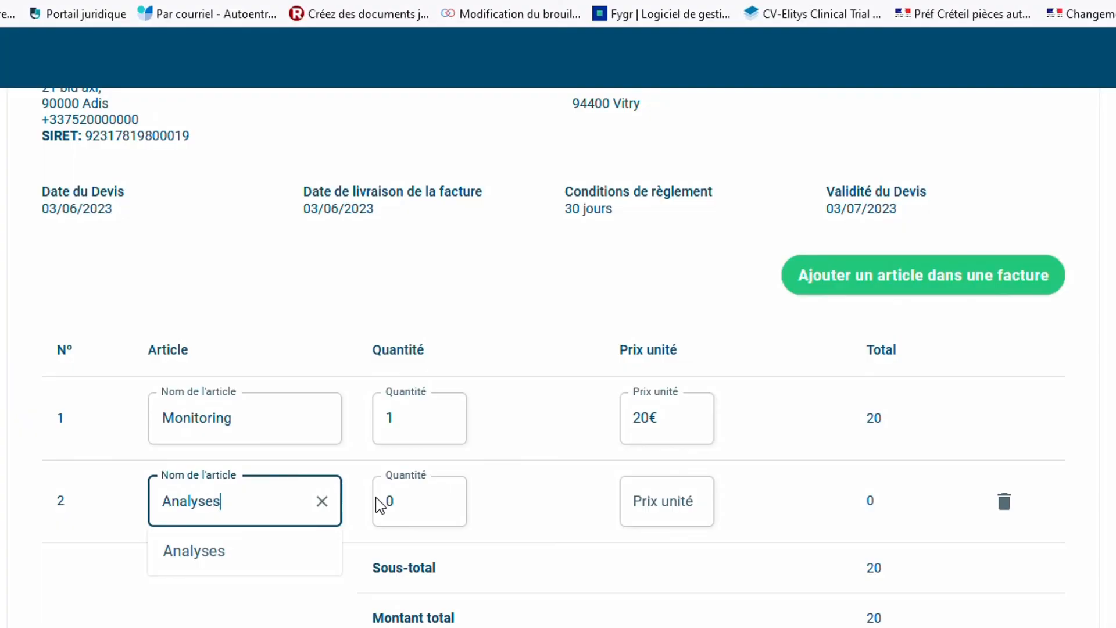
left_click(417, 503)
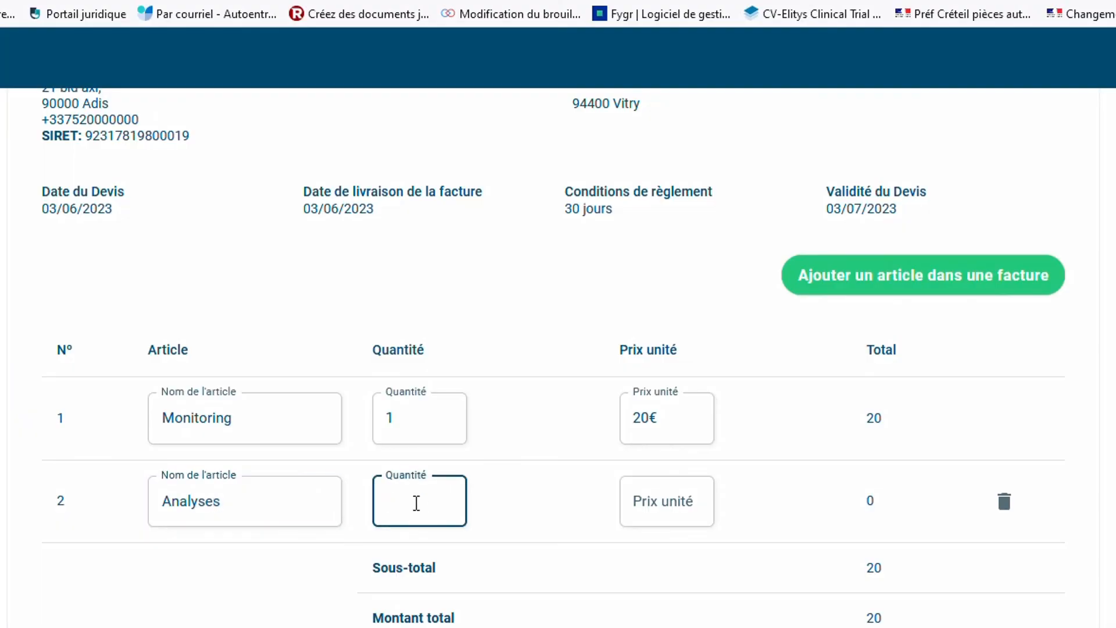
left_click(673, 504)
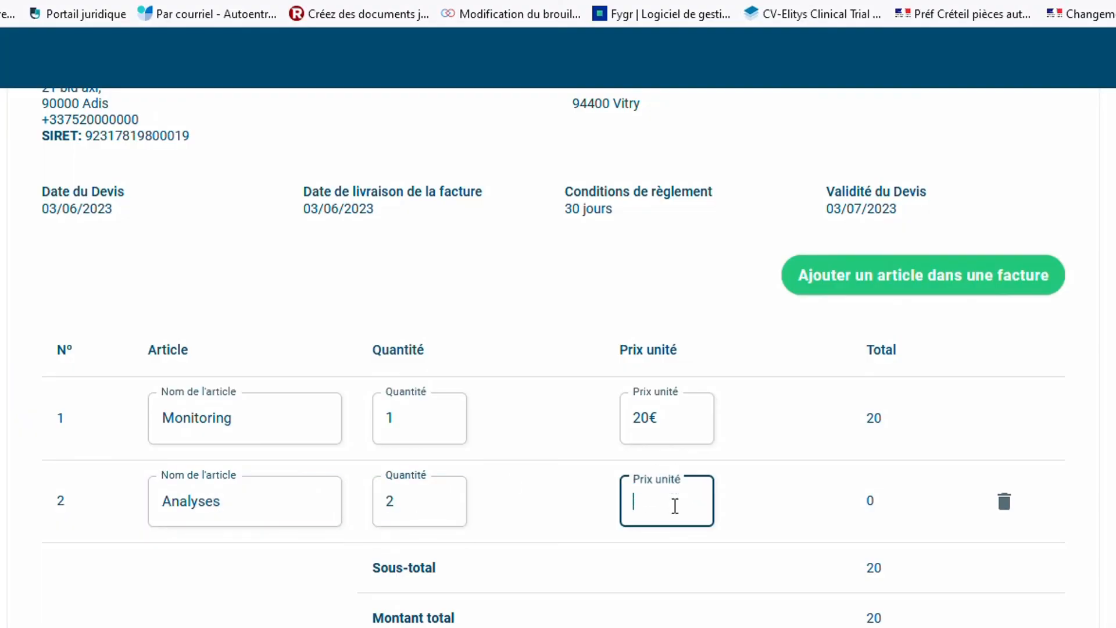
type("35")
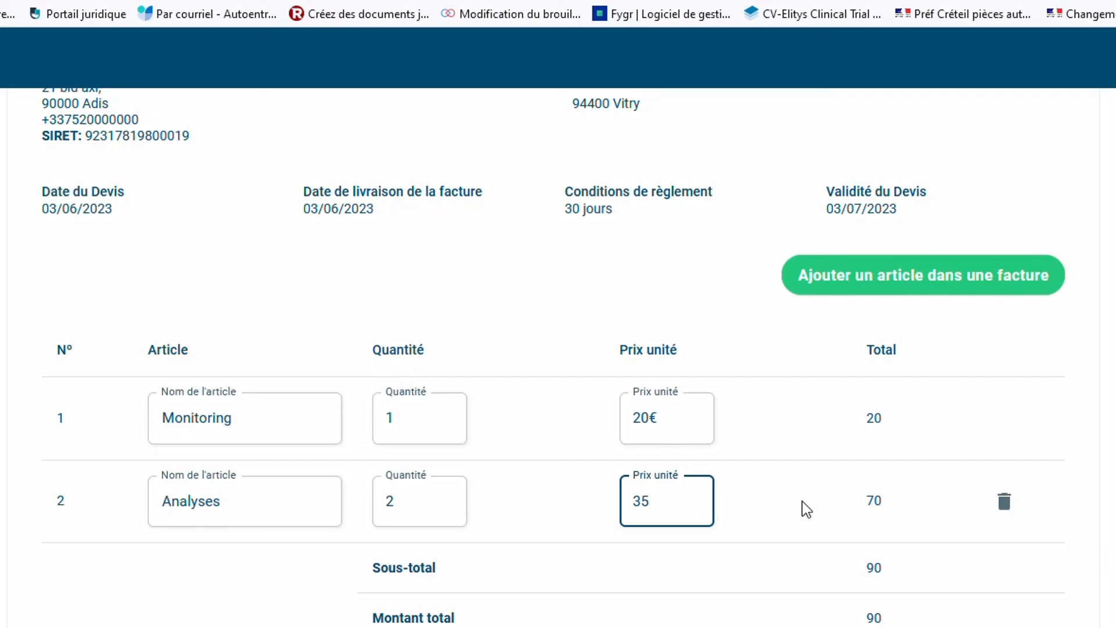
key("Tab")
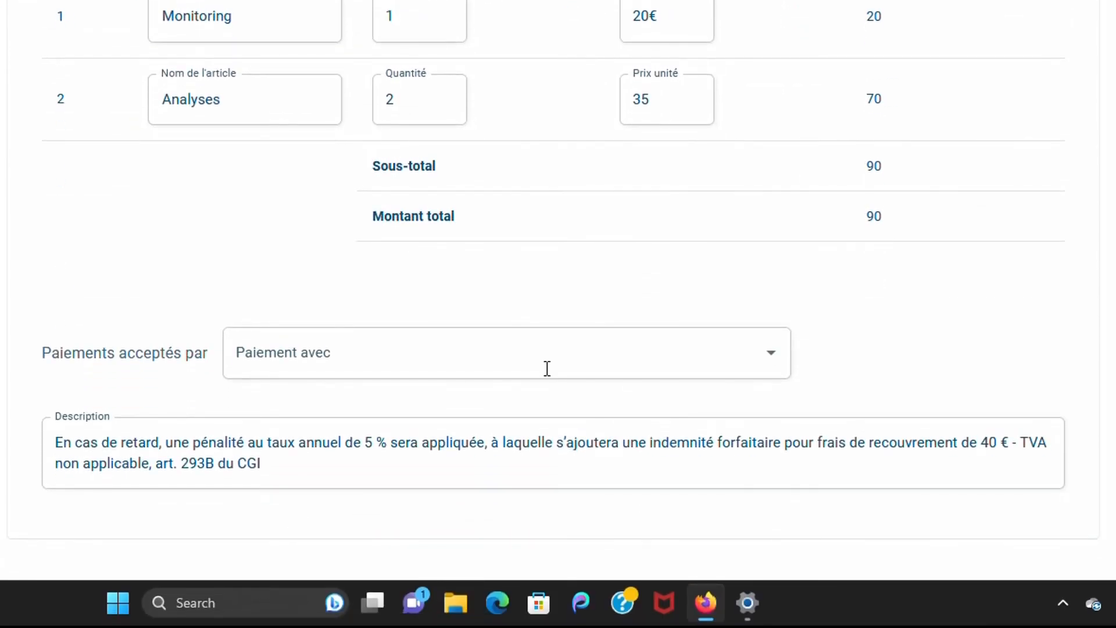
Set the quote's accepted payments to Espèces and Carte bancaire, then save the quote
left_click(541, 357)
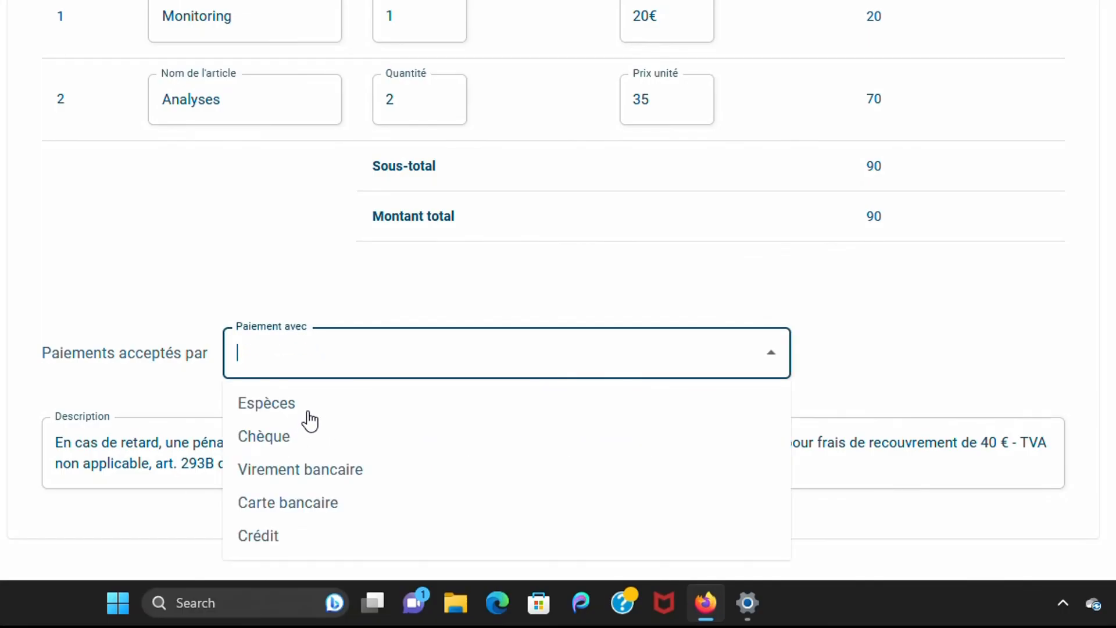
left_click(308, 412)
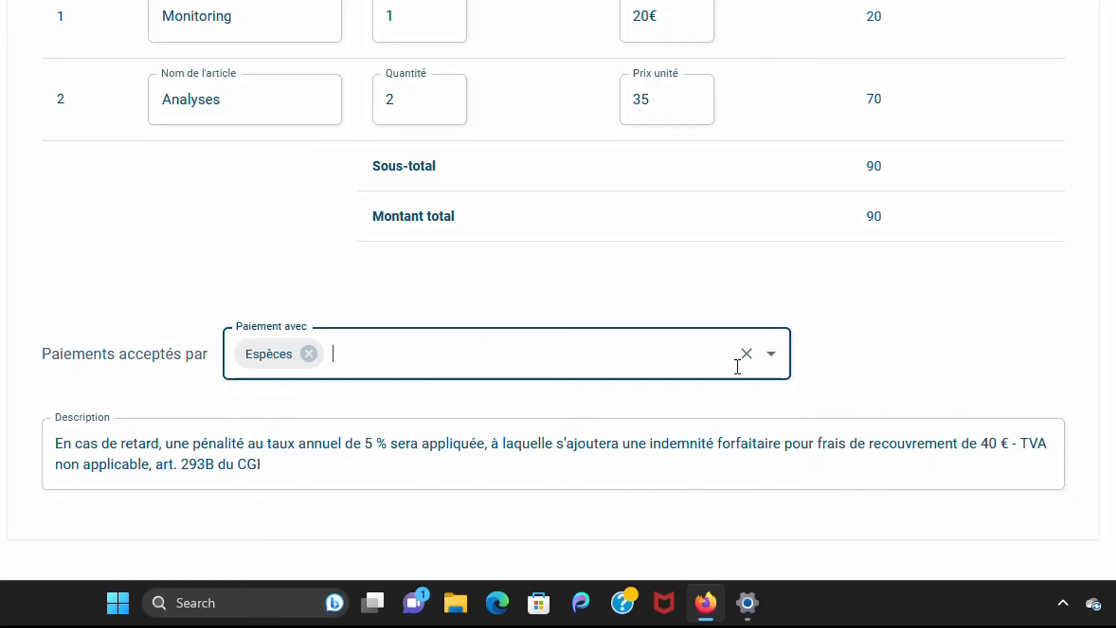
left_click(770, 360)
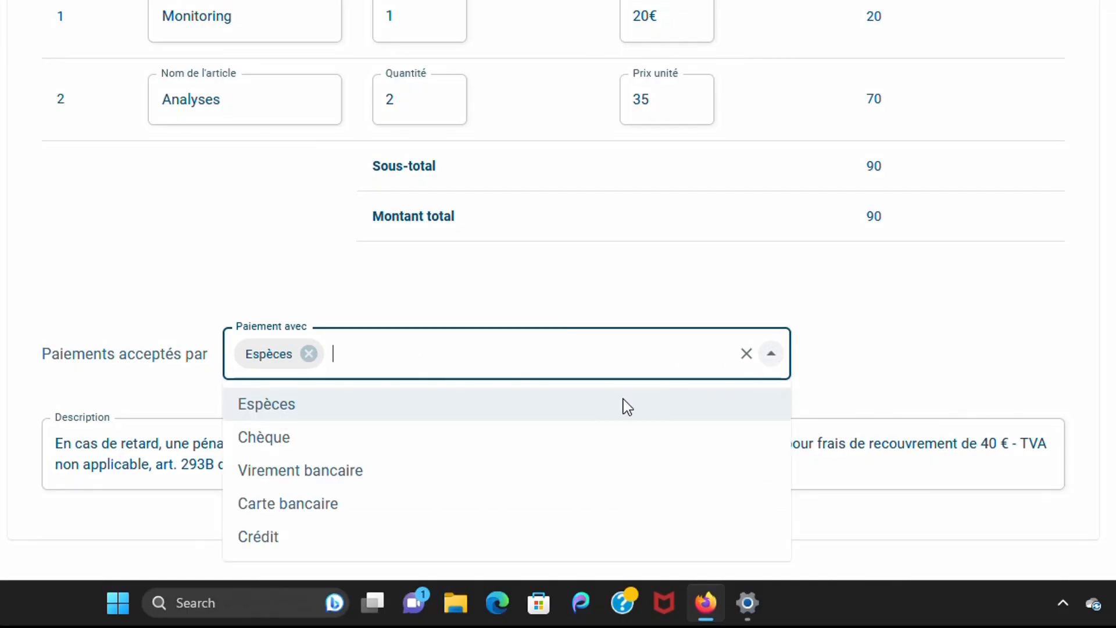
left_click(317, 504)
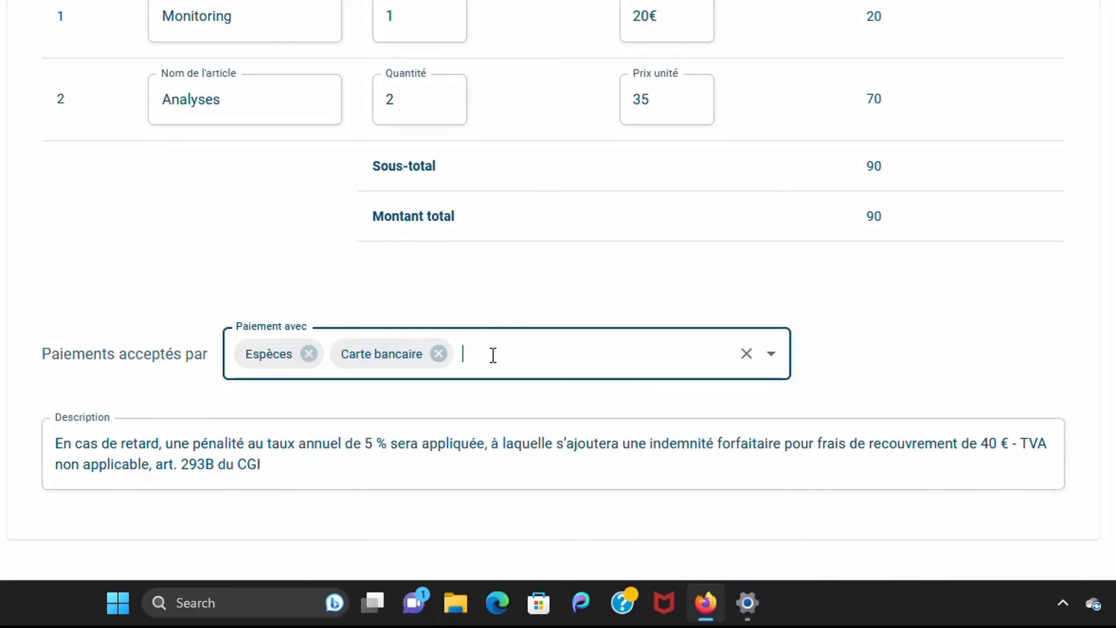
scroll(948, 179, "up", 5)
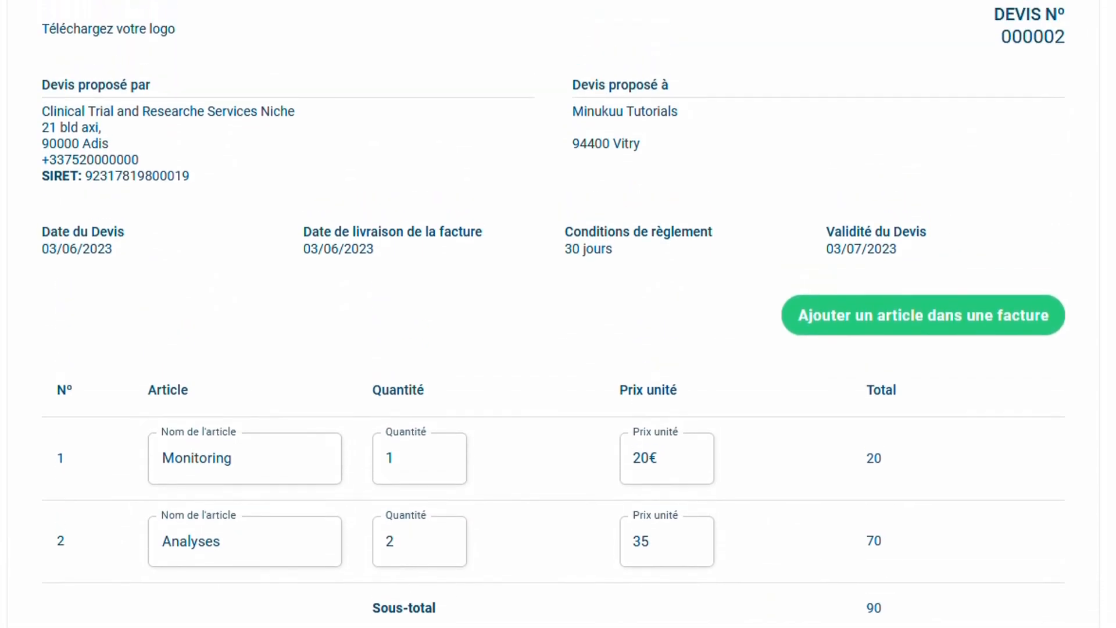
left_click(951, 54)
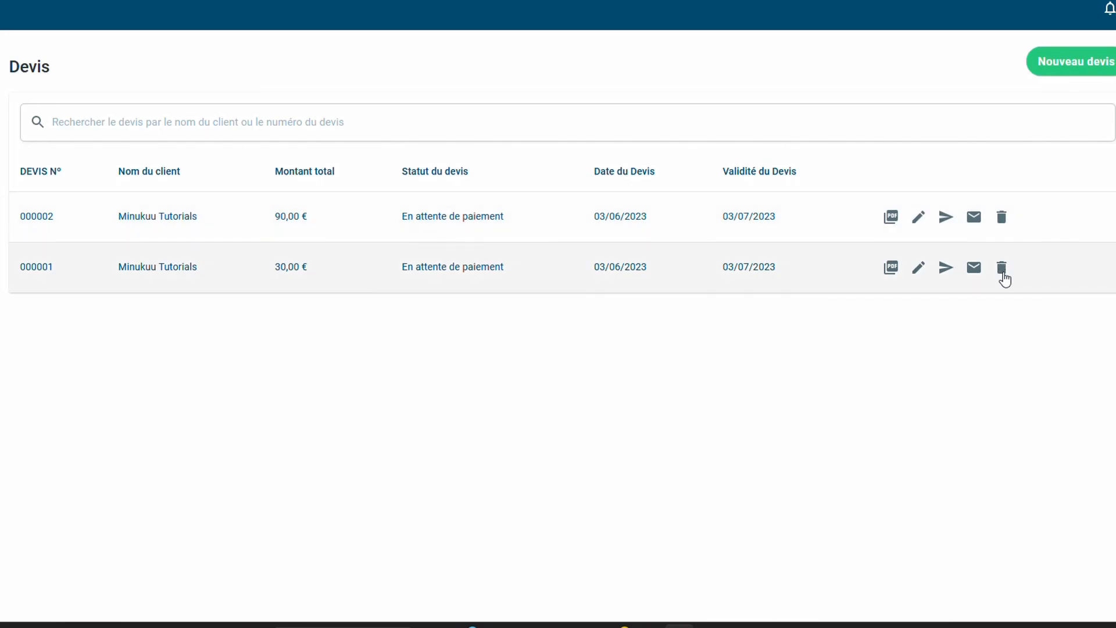
Cancel the delete prompt on quote 000001, then export quote 000002 as devis-000002.pdf
left_click(1001, 267)
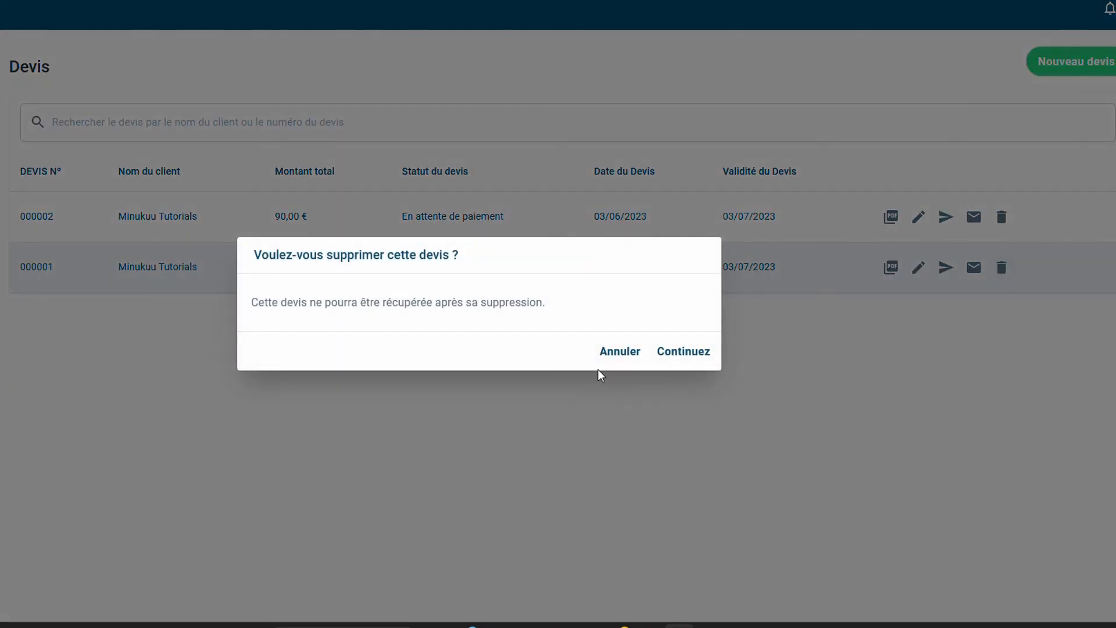
left_click(687, 352)
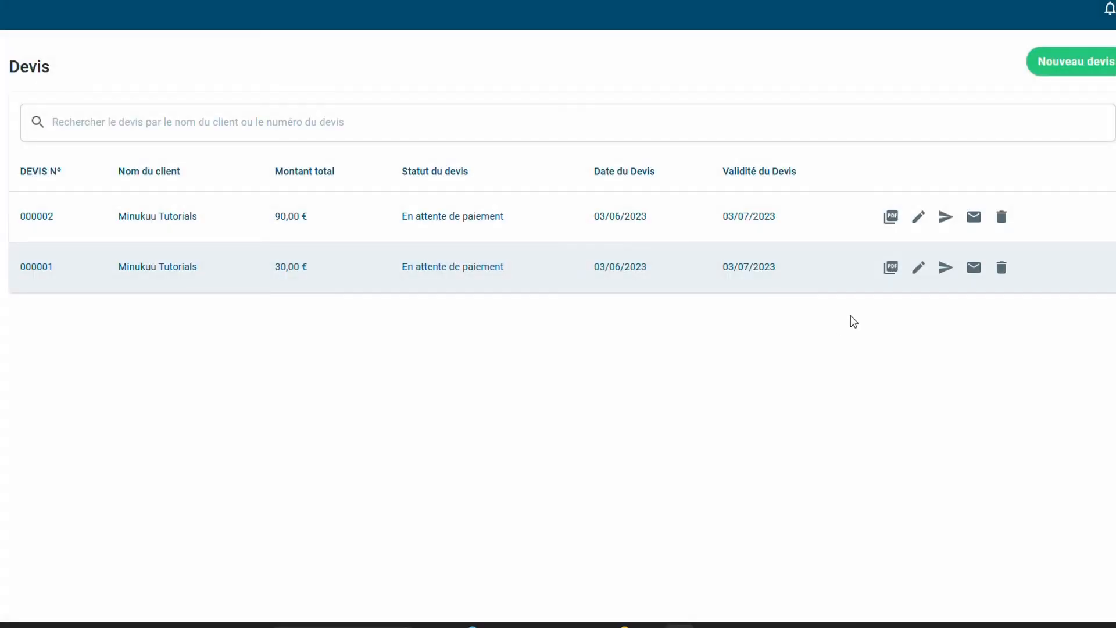
left_click(892, 218)
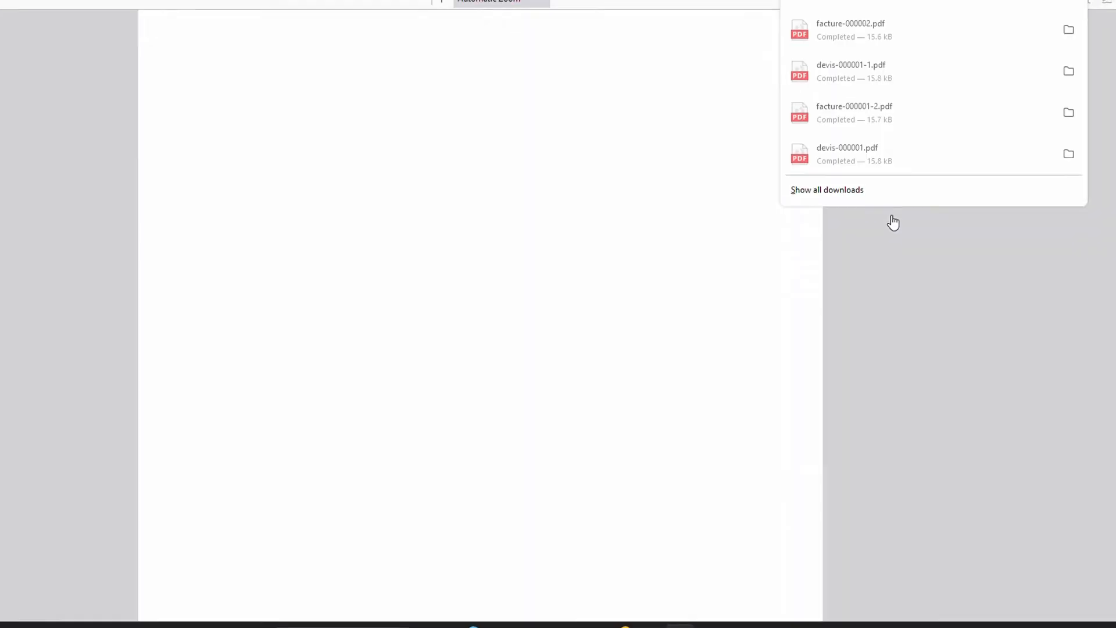
left_click(549, 302)
scroll(549, 302, "down", 3)
scroll(549, 302, "up", 3)
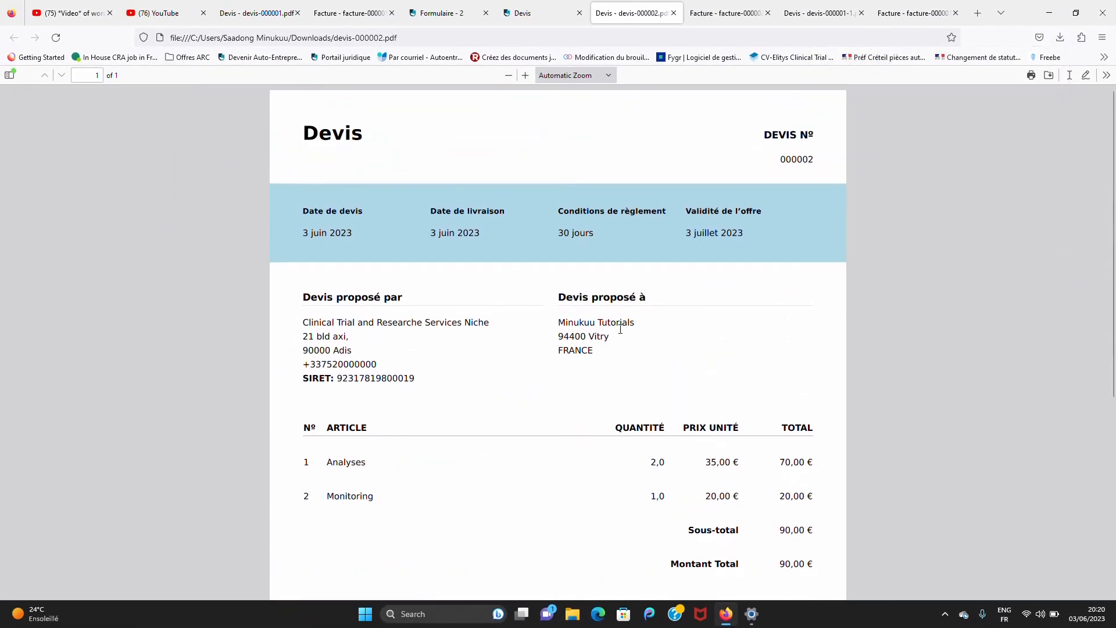